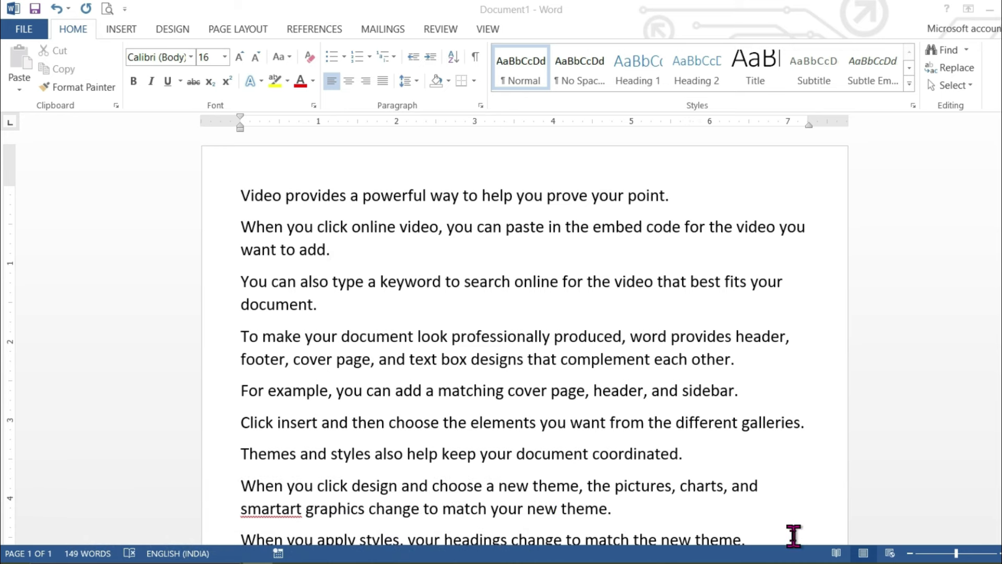
# Step: Collect the video, themes-and-styles, and saving-time lines into the Spike
pyautogui.moveTo(671, 198); pyautogui.dragTo(208, 204)
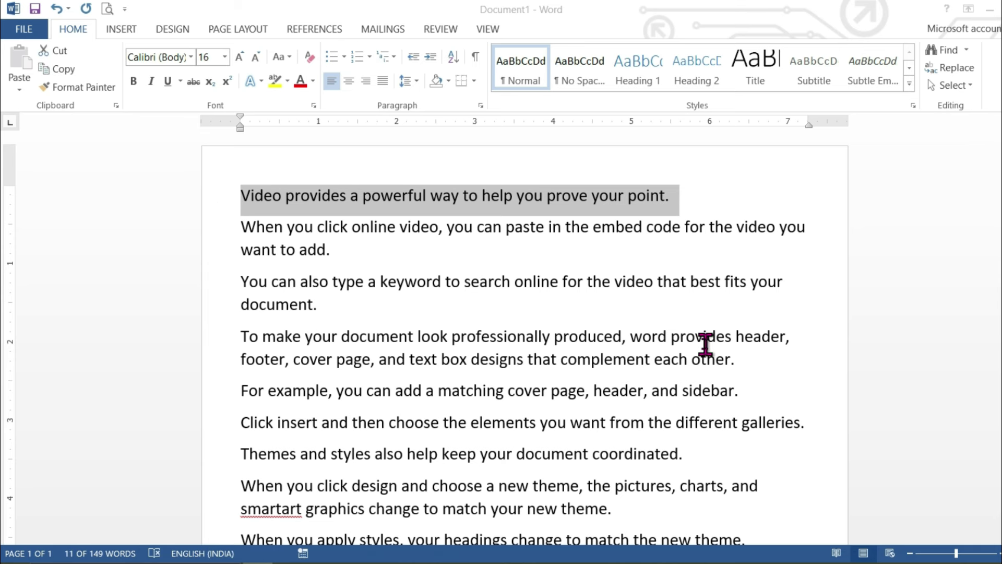
pyautogui.hotkey('ctrl', 'F3')
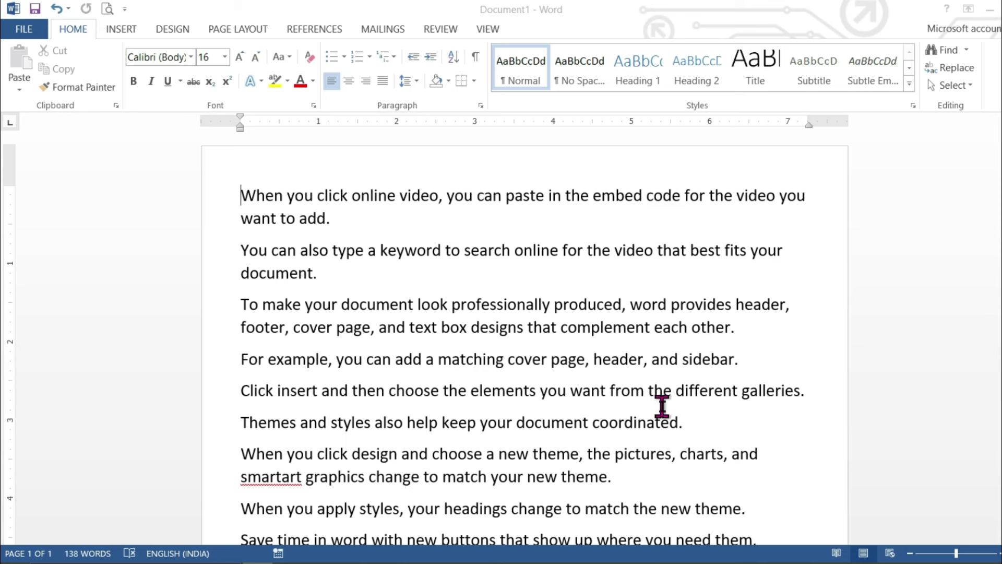
pyautogui.moveTo(692, 424); pyautogui.dragTo(237, 432)
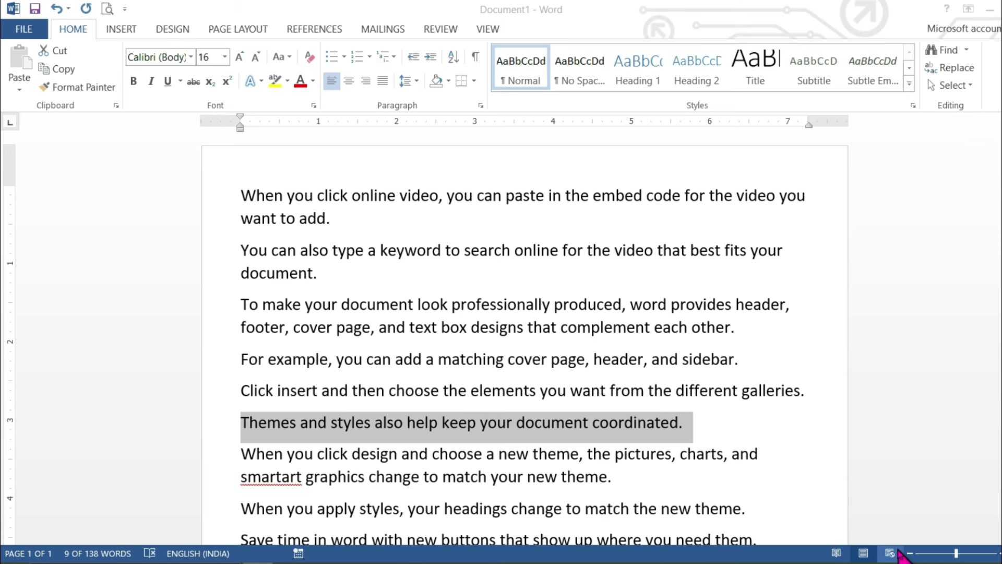
pyautogui.hotkey('ctrl', 'F3')
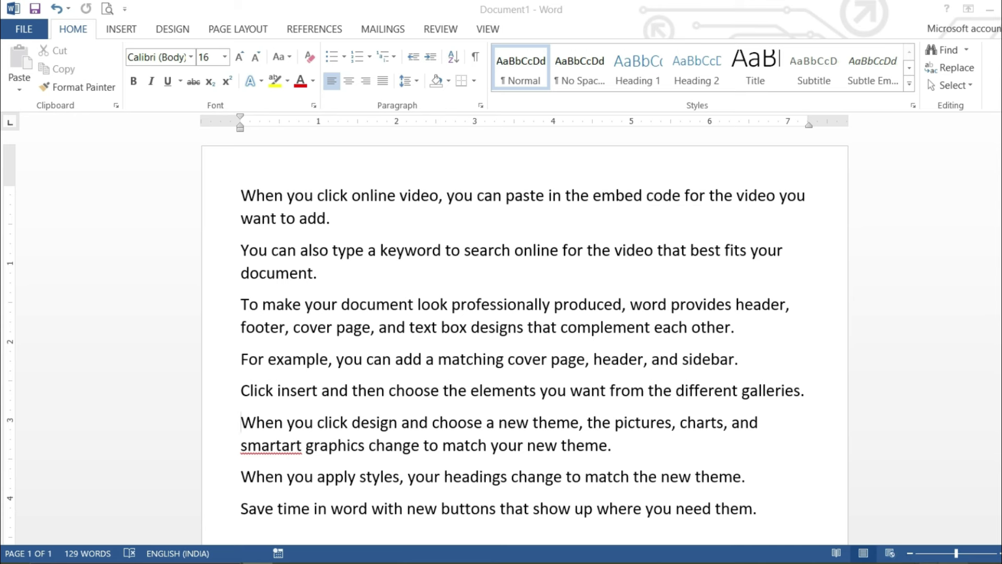
pyautogui.moveTo(760, 511)
pyautogui.mouseDown()
pyautogui.moveTo(539, 525)
pyautogui.moveTo(231, 507)
pyautogui.mouseUp()
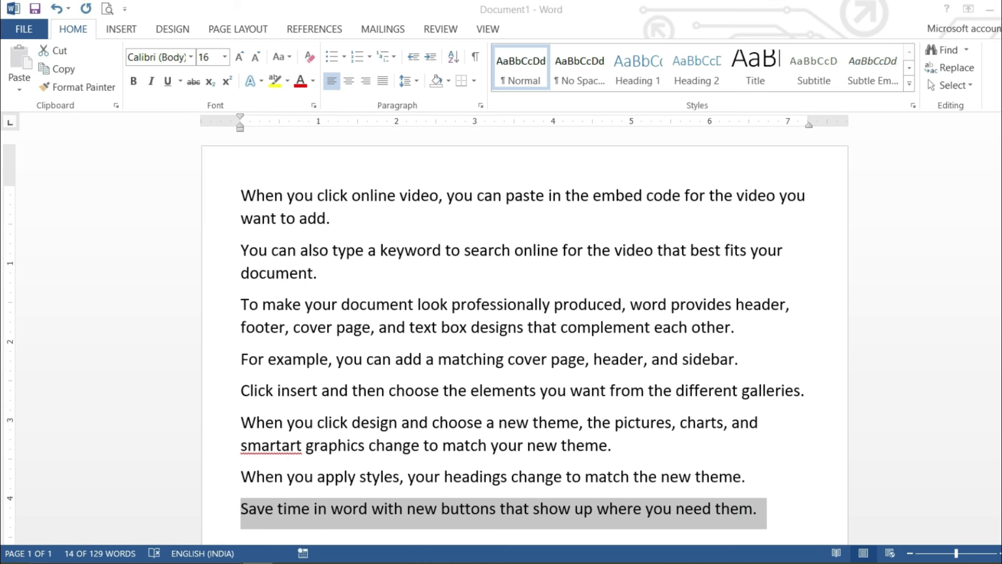
pyautogui.press('Delete')
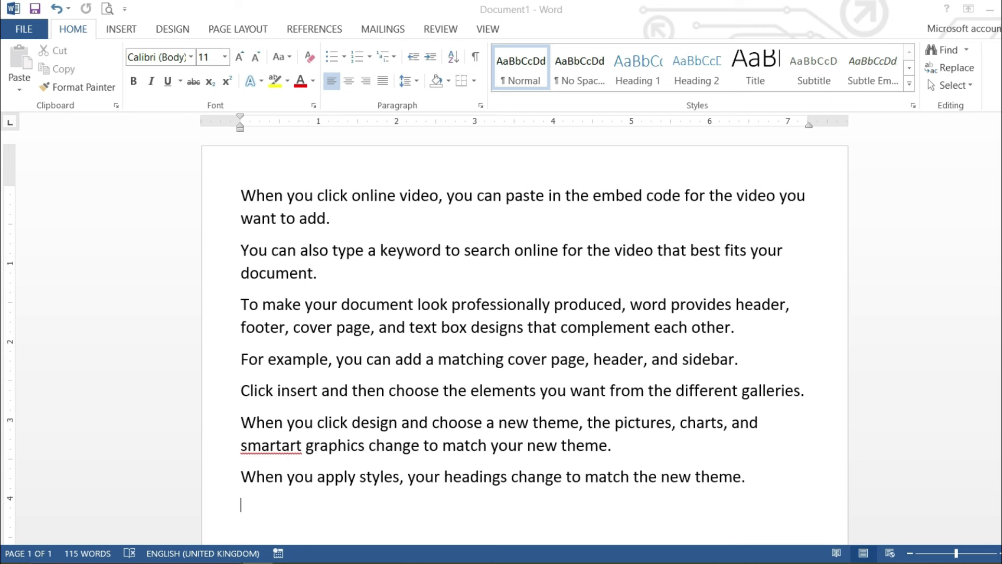
# Step: Paste the three collected lines on a new line at the end, then select them
pyautogui.scroll(-3, 452, 427)
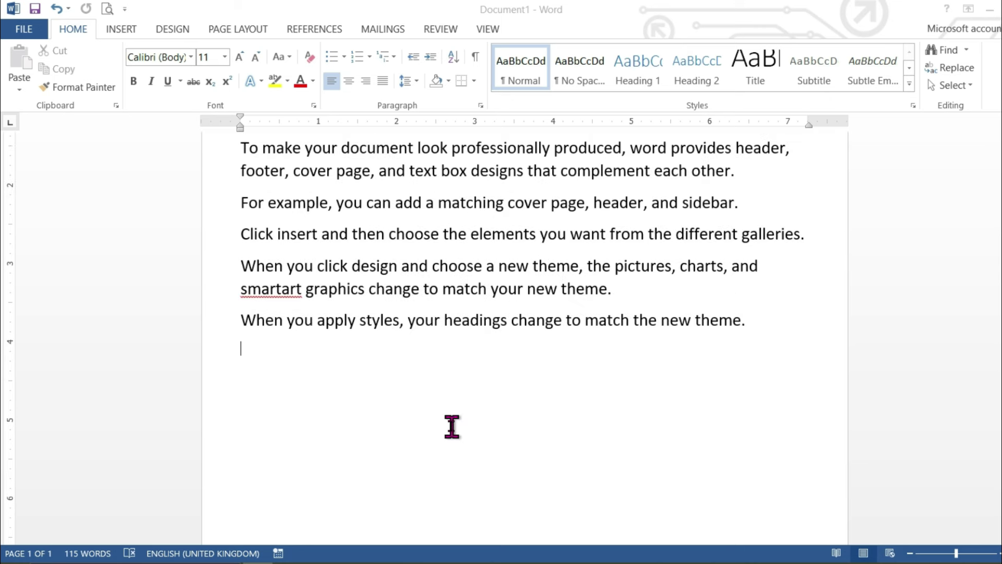
pyautogui.press('Return')
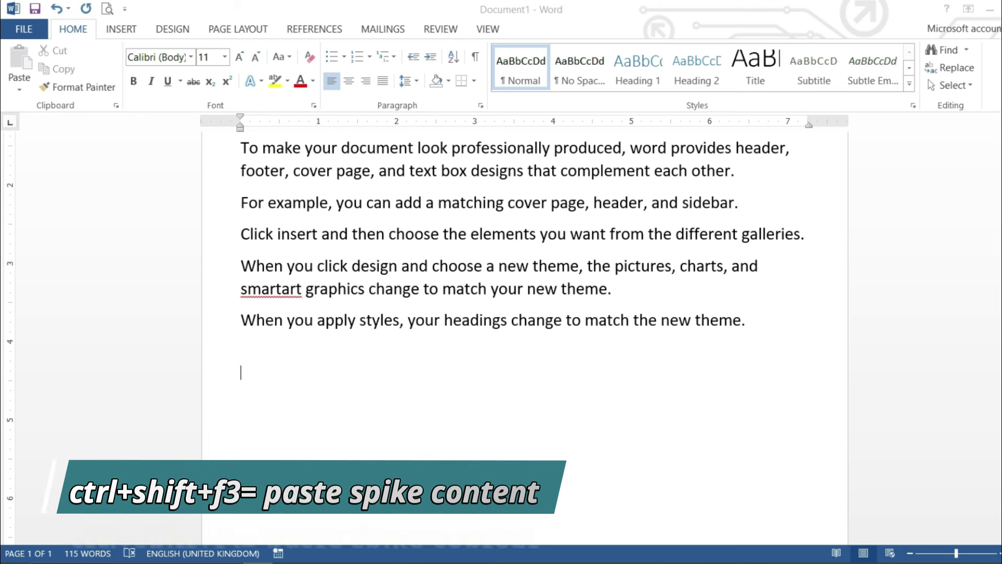
pyautogui.hotkey('ctrl', 'shift', 'F3')
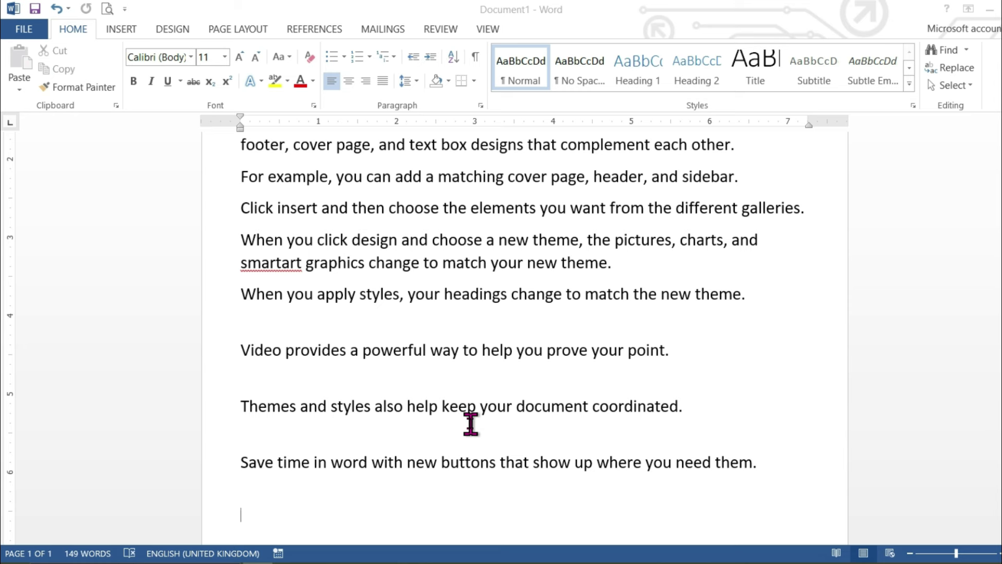
pyautogui.moveTo(776, 462)
pyautogui.mouseDown()
pyautogui.moveTo(260, 380)
pyautogui.moveTo(243, 350)
pyautogui.mouseUp()
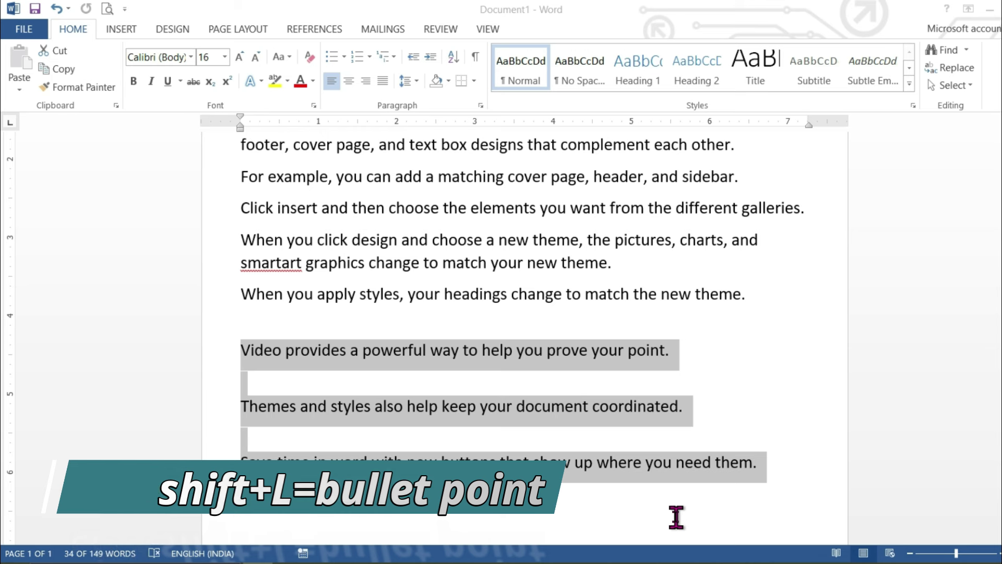
# Step: Format the three pasted lines as a bulleted list
pyautogui.hotkey('ctrl', 'shift', 'l')
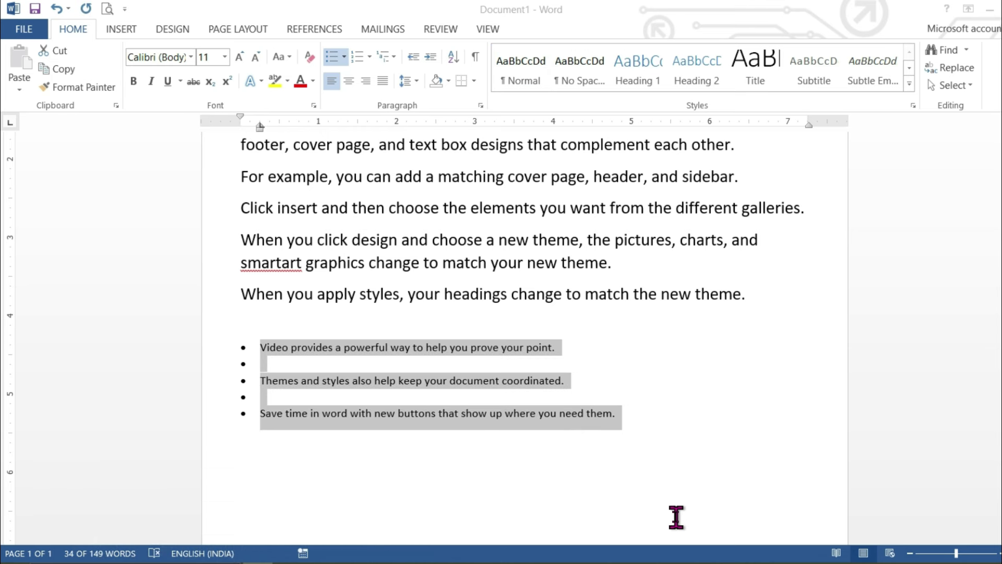
pyautogui.click(541, 479)
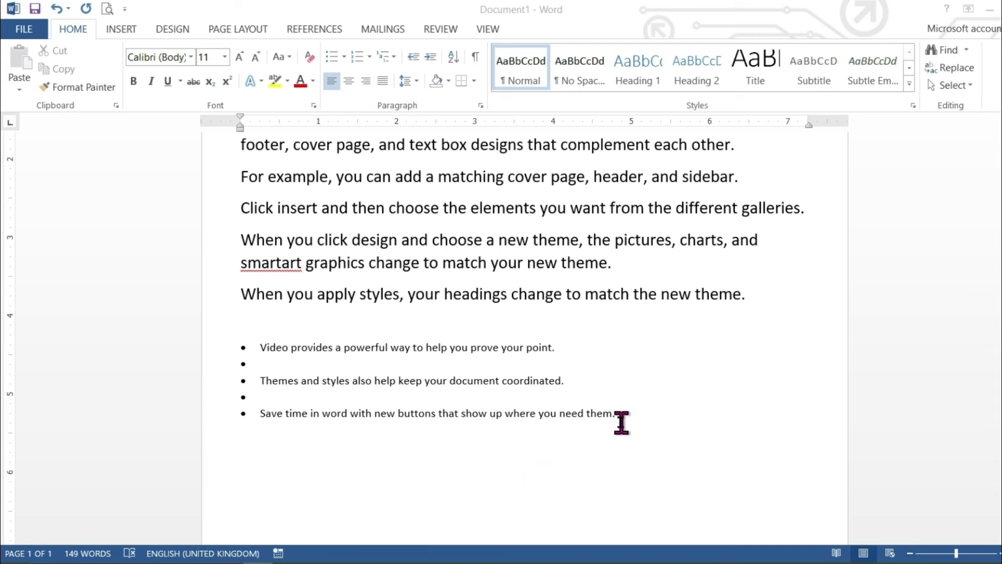
pyautogui.scroll(4, 621, 423)
pyautogui.click(557, 390)
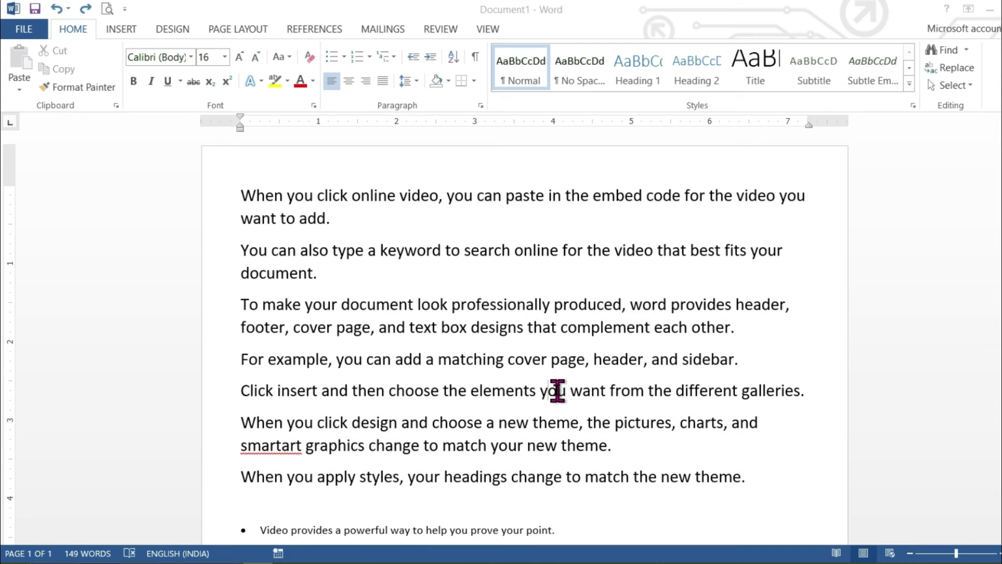
# Step: Try single and double spacing on the whole document, settling on 1.5 line spacing
pyautogui.hotkey('ctrl', 'a')
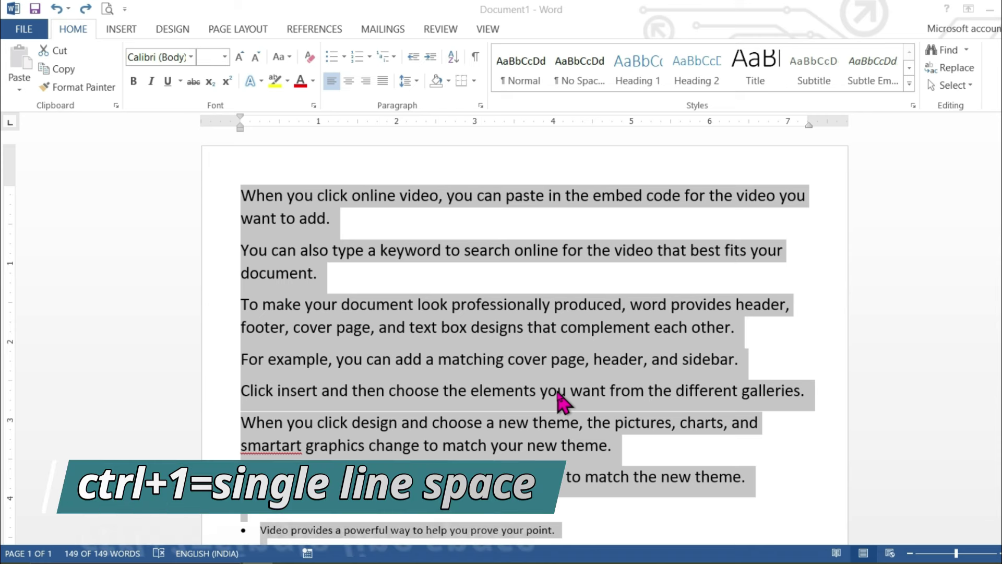
pyautogui.hotkey('ctrl', '1')
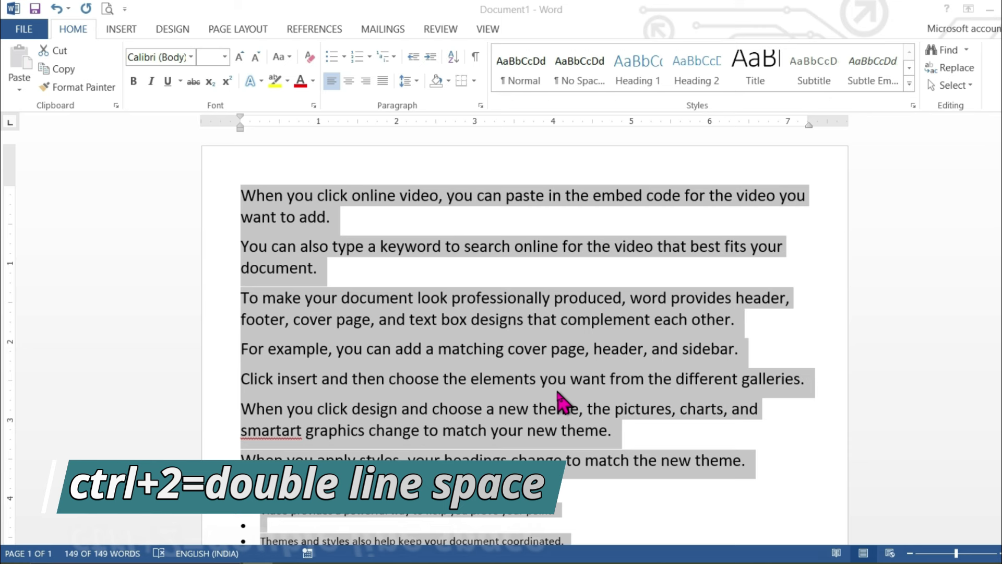
pyautogui.hotkey('ctrl', '2')
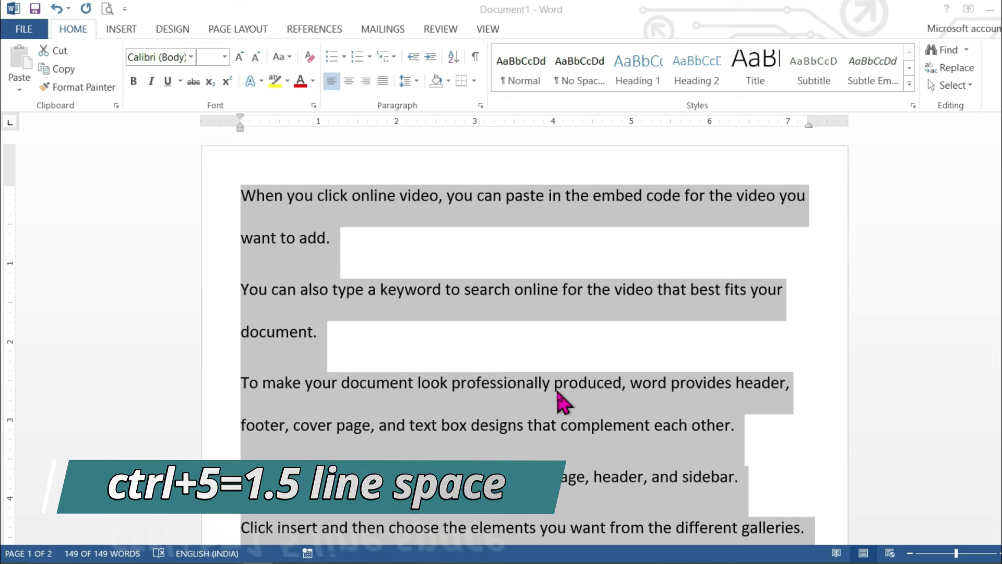
pyautogui.hotkey('ctrl', '5')
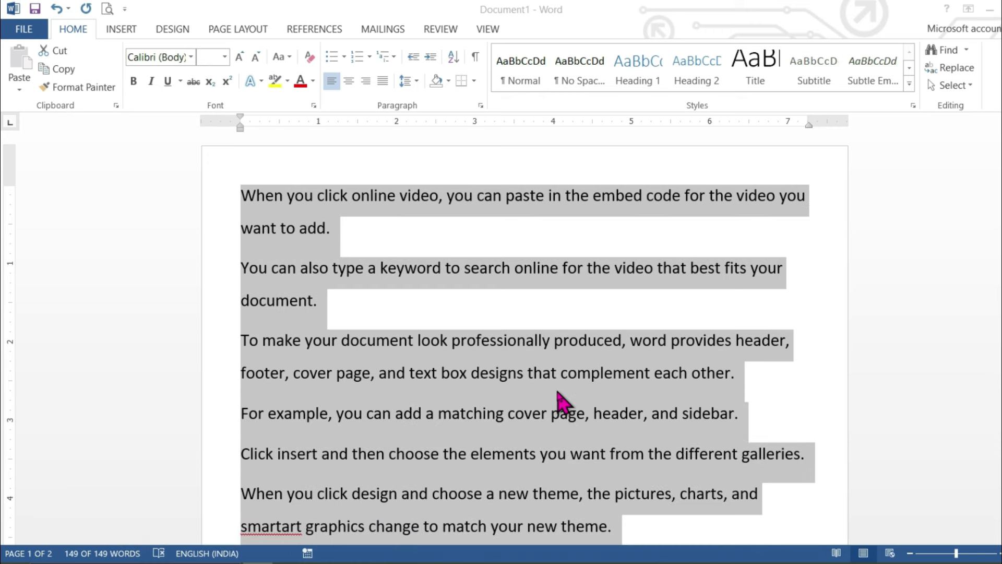
pyautogui.click(557, 392)
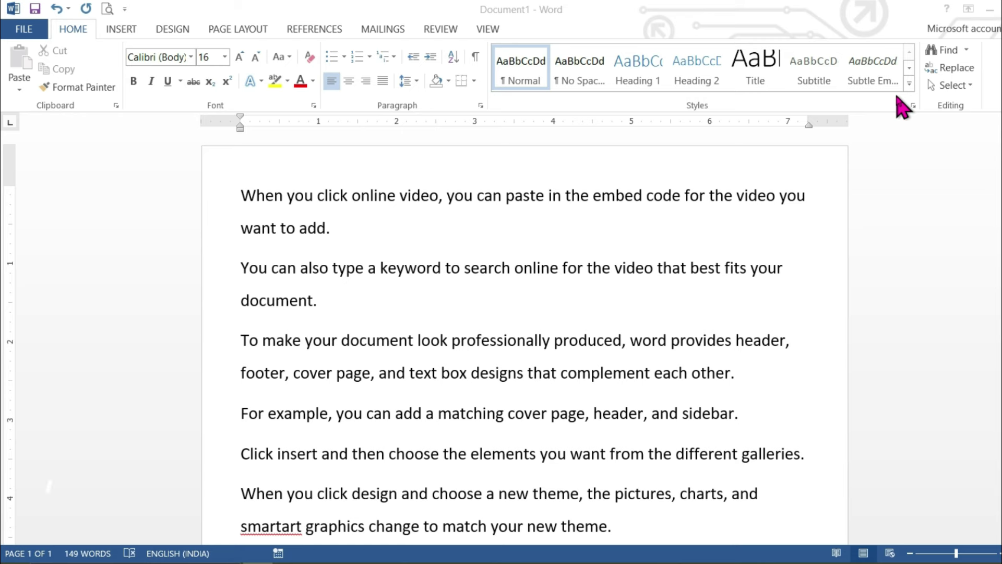
pyautogui.hotkey('ctrl', 'F1')
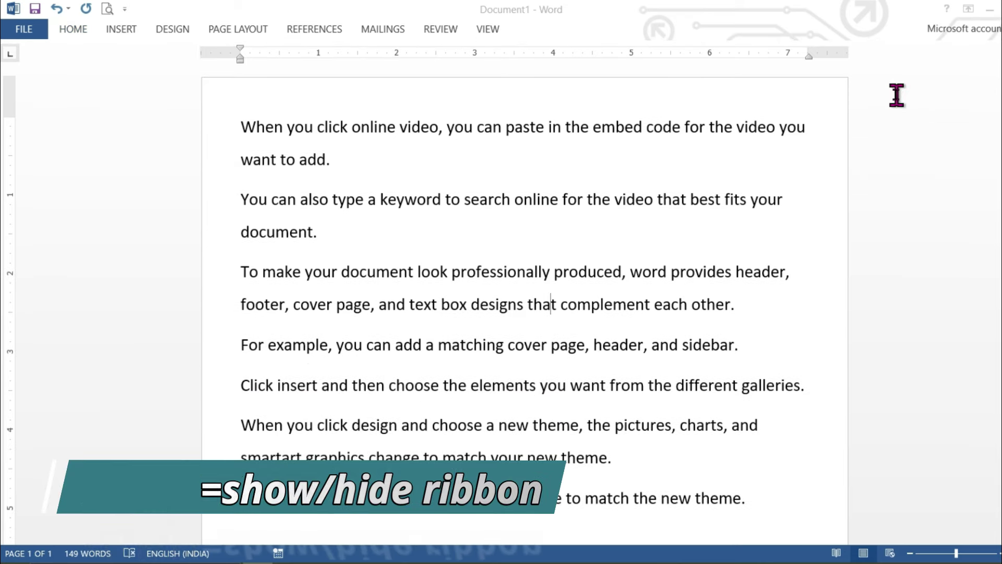
pyautogui.hotkey('ctrl', 'F1')
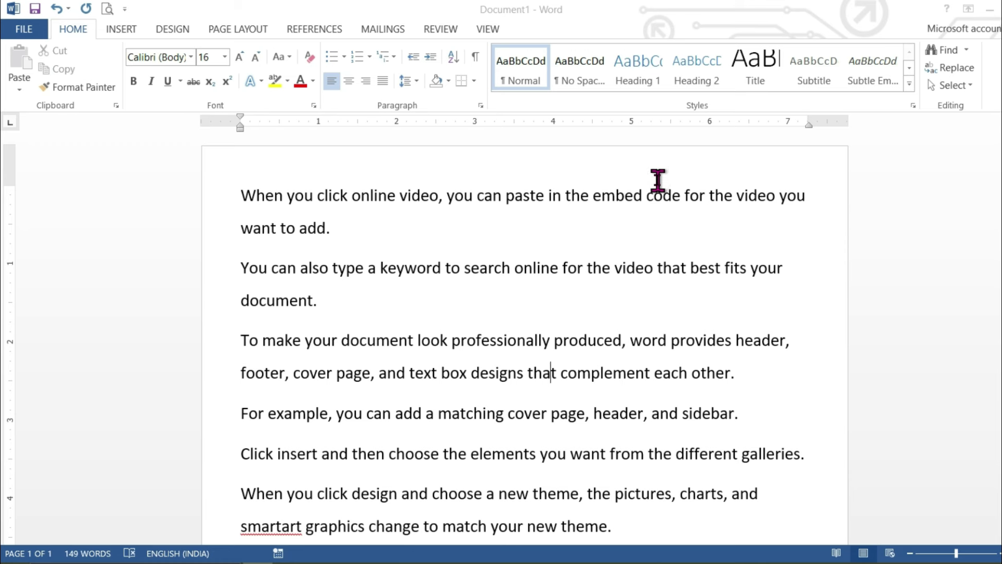
pyautogui.hotkey('ctrl', 'a')
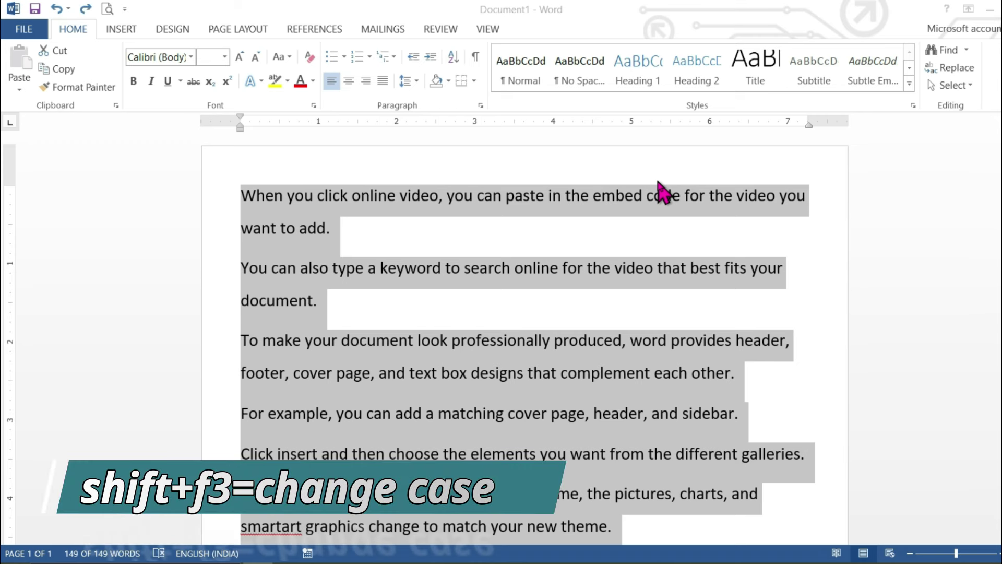
# Step: Cycle the text through uppercase, lowercase and sentence case, then add a blank line after 'want to add.'
pyautogui.hotkey('shift', 'F3')
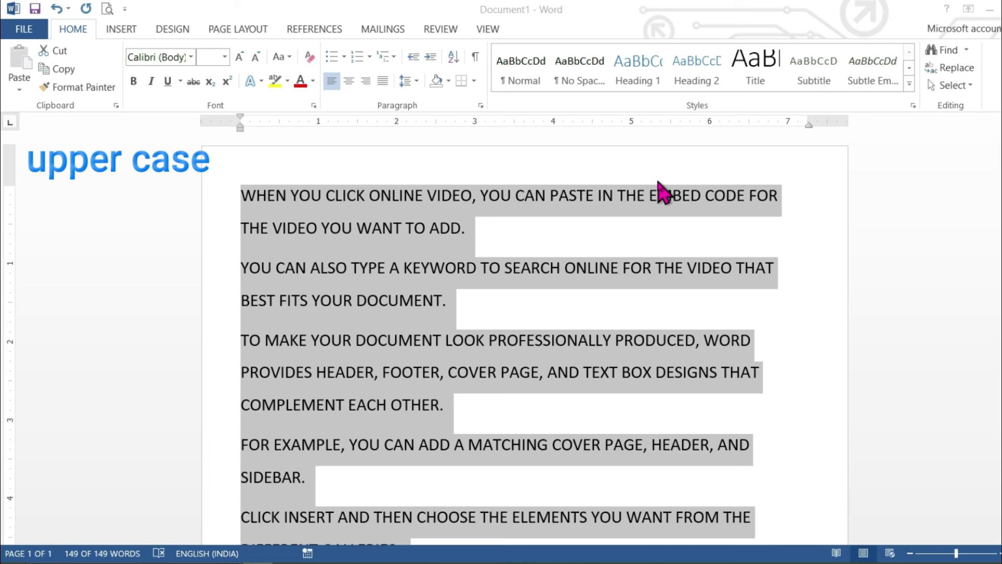
pyautogui.hotkey('shift', 'F3')
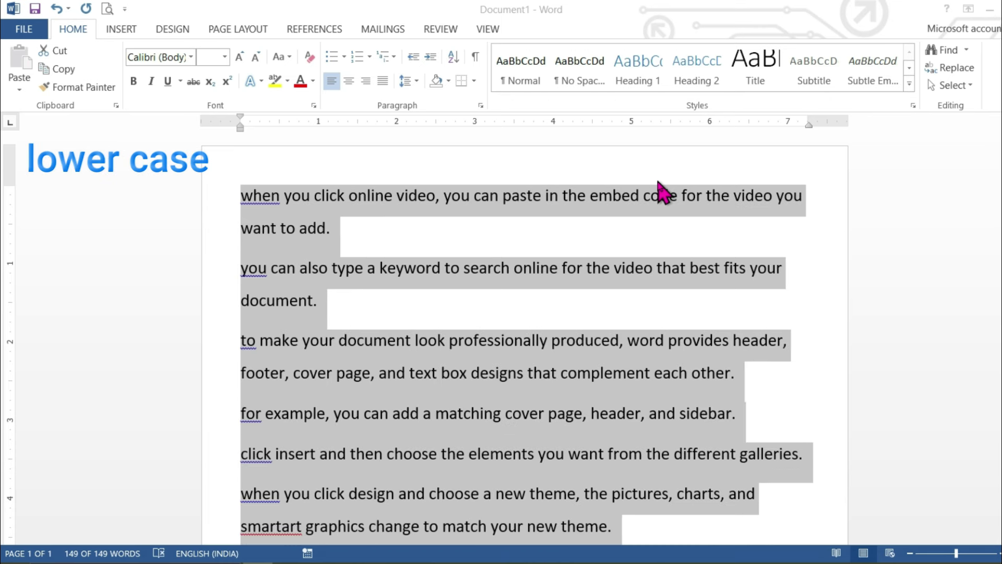
pyautogui.hotkey('shift', 'F3')
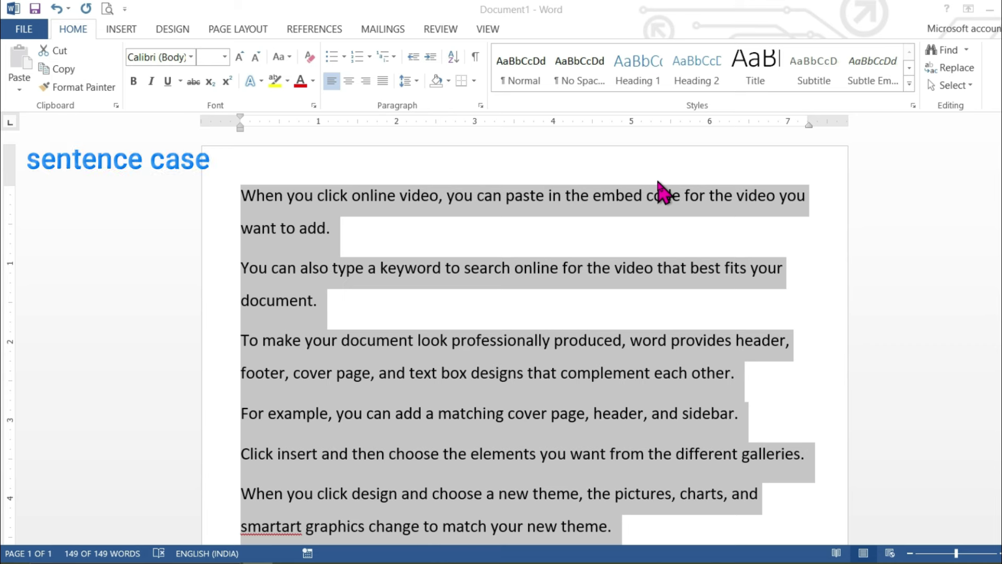
pyautogui.click(332, 228)
pyautogui.press('Return')
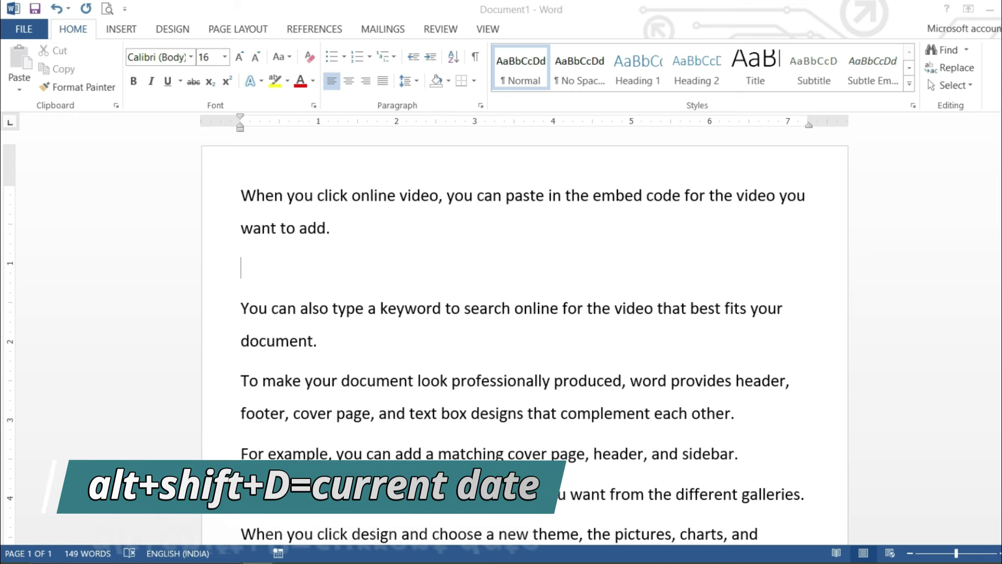
# Step: Insert the date 15-05-2024, then the time 9:33 PM on the next line
pyautogui.hotkey('alt', 'shift', 'd')
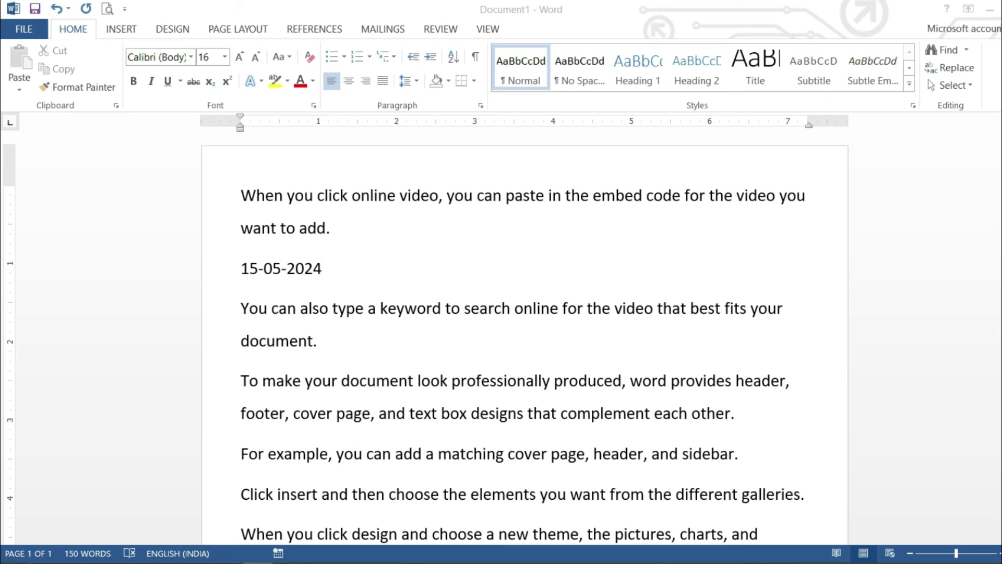
pyautogui.press('Return')
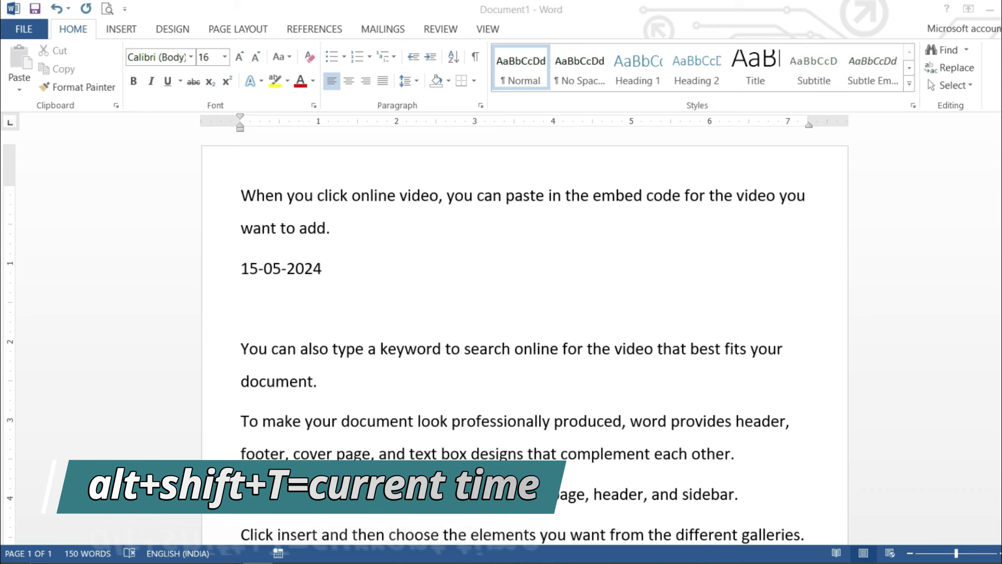
pyautogui.hotkey('alt', 'shift', 't')
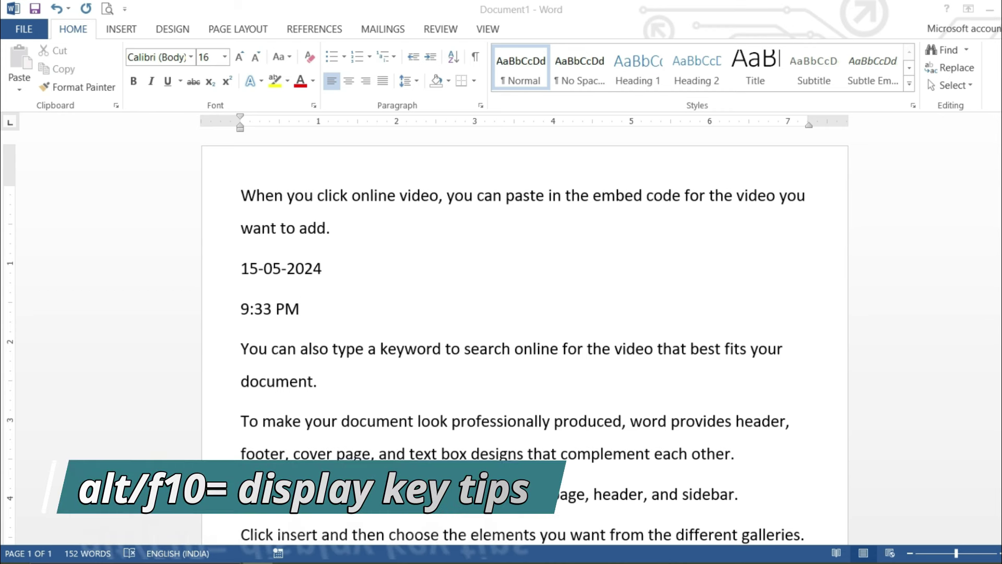
pyautogui.press('alt')
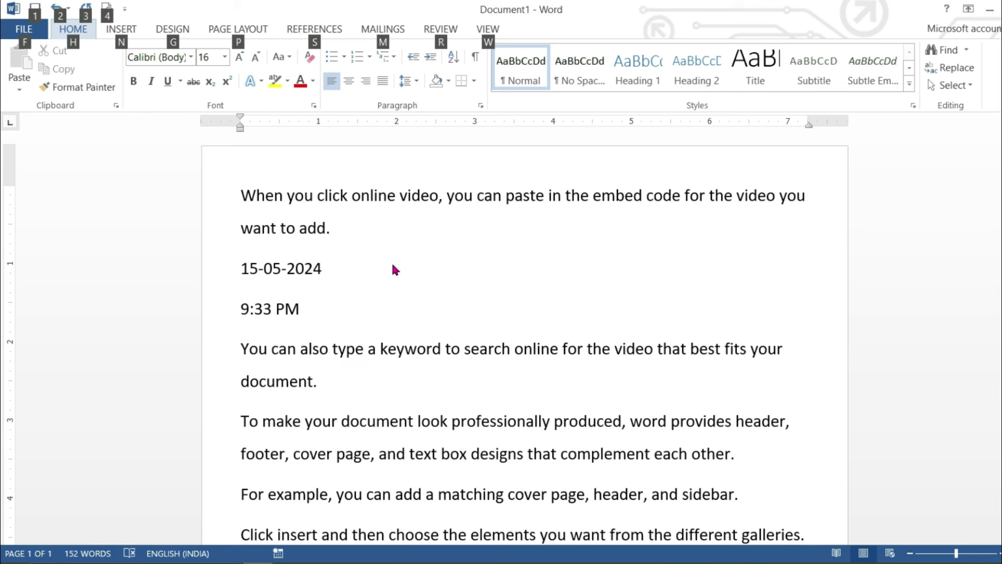
# Step: Use the N and W key tips to open the Insert tab's WordArt choices
pyautogui.press('n')
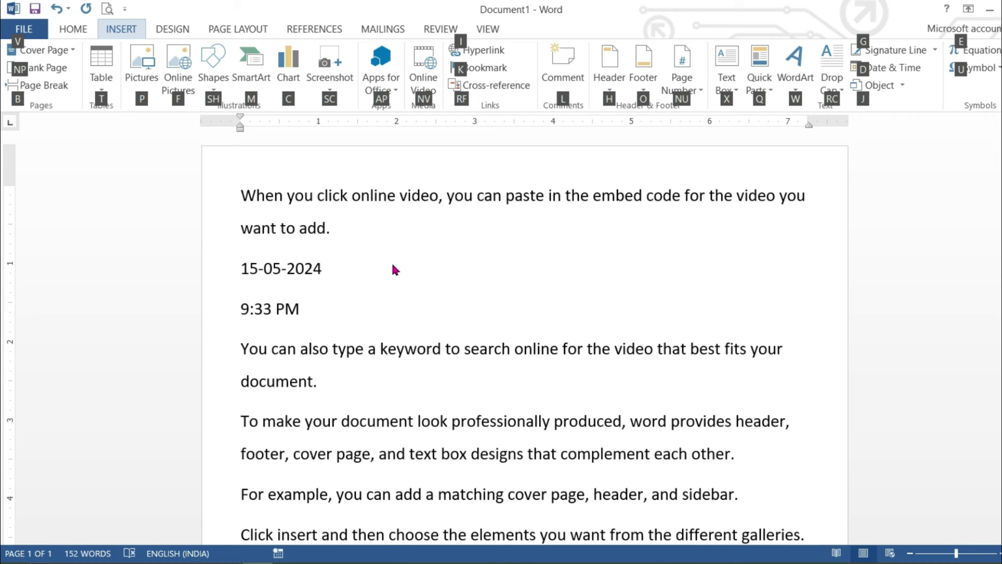
pyautogui.press('w')
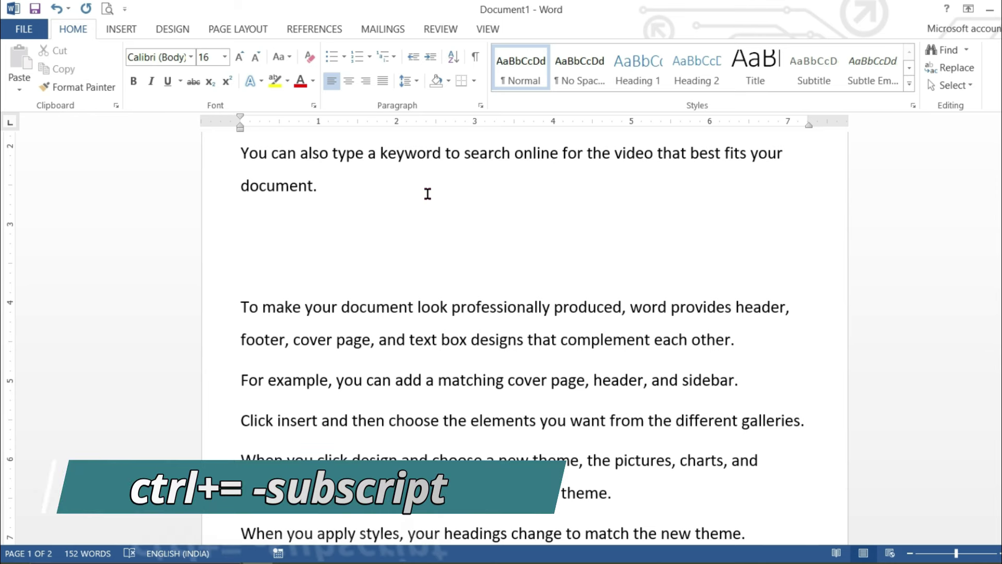
# Step: Type H2o, then on a new line H₂0 with a subscript 2
pyautogui.write('h')
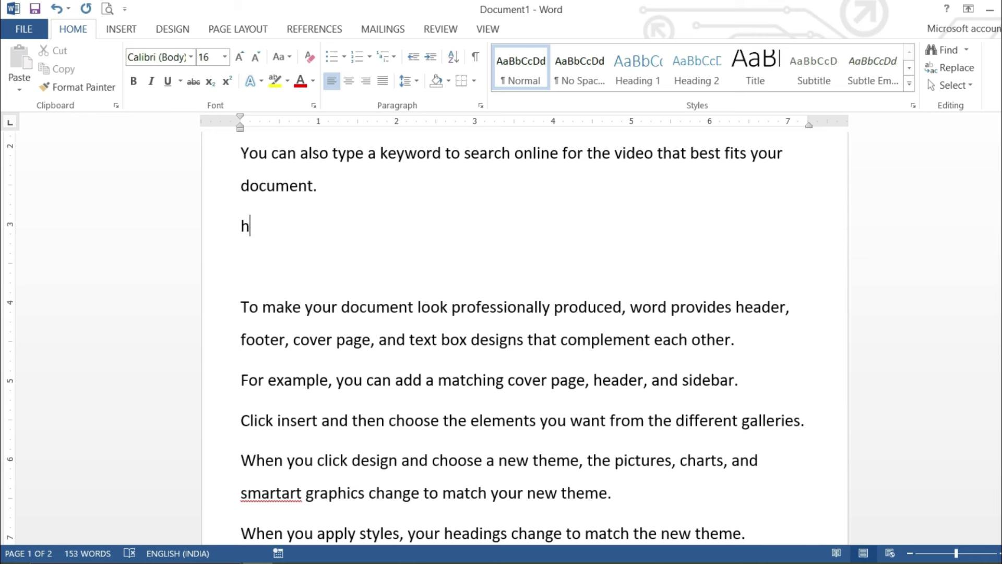
pyautogui.press('BackSpace')
pyautogui.write('H2o')
pyautogui.press('Return')
pyautogui.write('h')
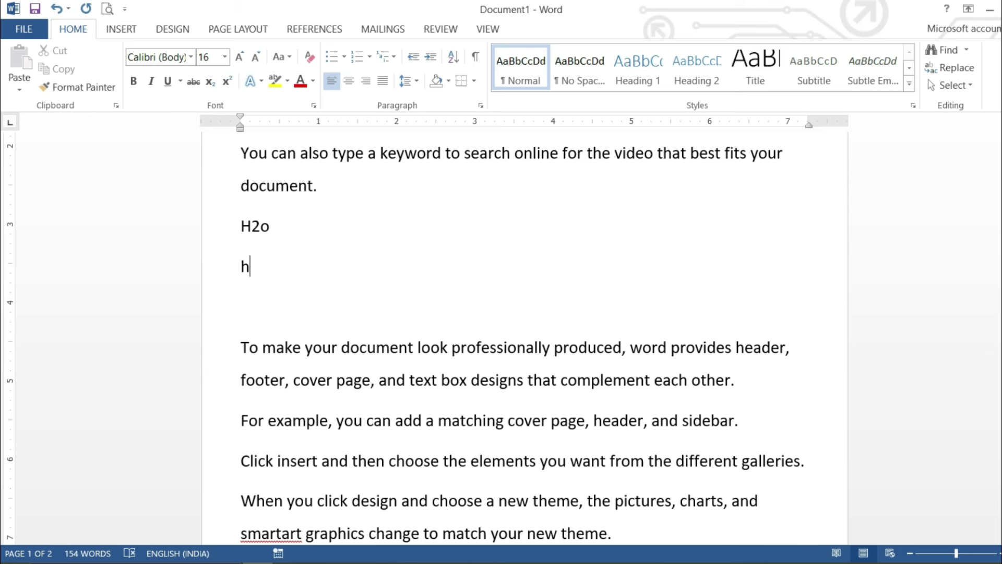
pyautogui.hotkey('ctrl', '=')
pyautogui.write('2')
pyautogui.hotkey('ctrl', '=')
pyautogui.write('0')
pyautogui.press('Return')
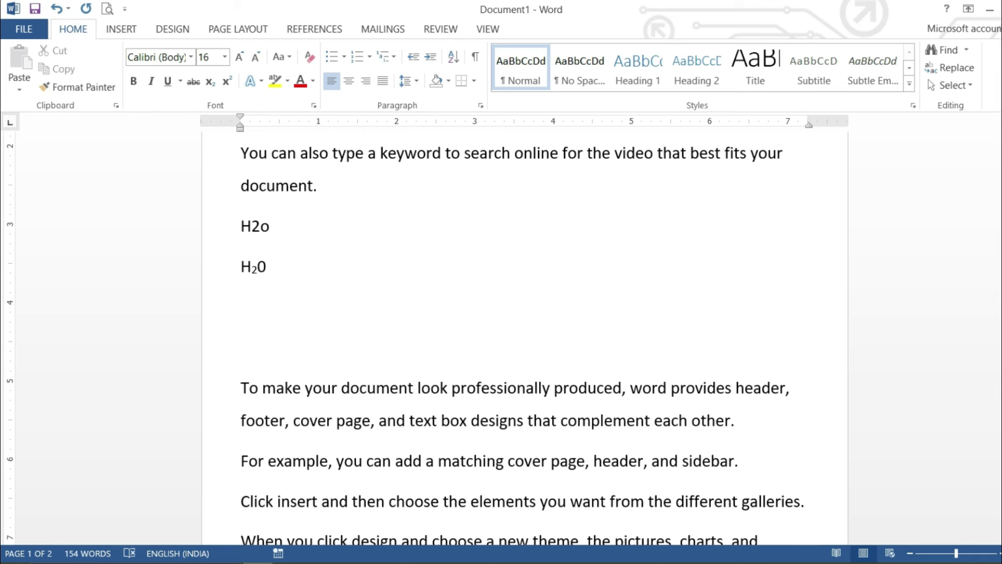
# Step: Add A2+B2, then on the next line A²+ B² with superscript 2s
pyautogui.write('a')
pyautogui.write('2+')
pyautogui.write('B2')
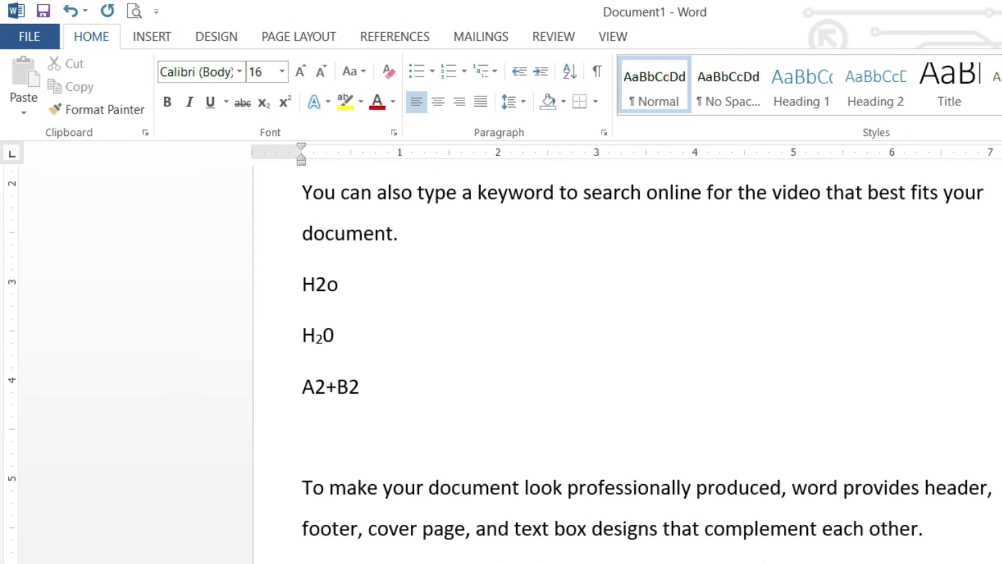
pyautogui.press('Return')
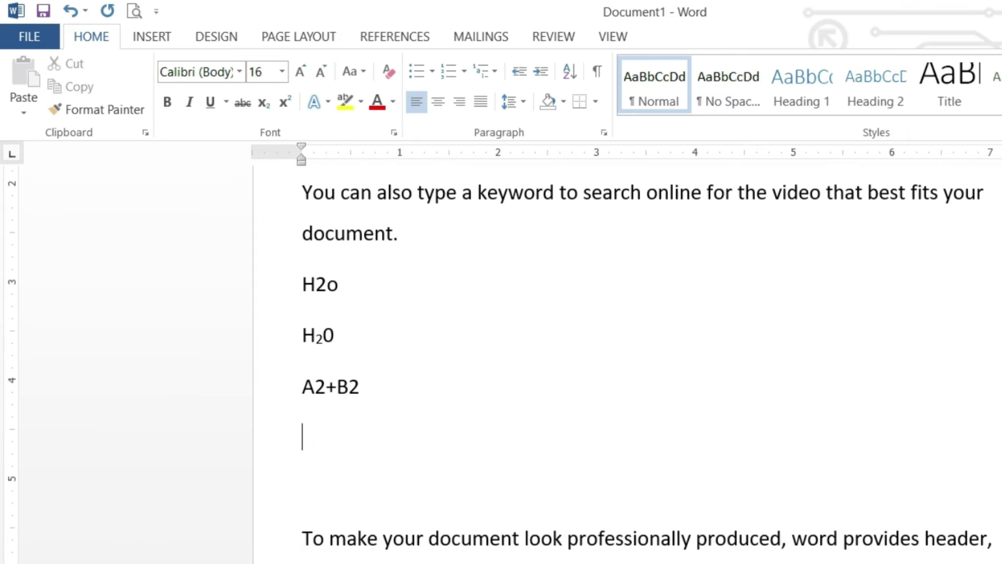
pyautogui.write('A')
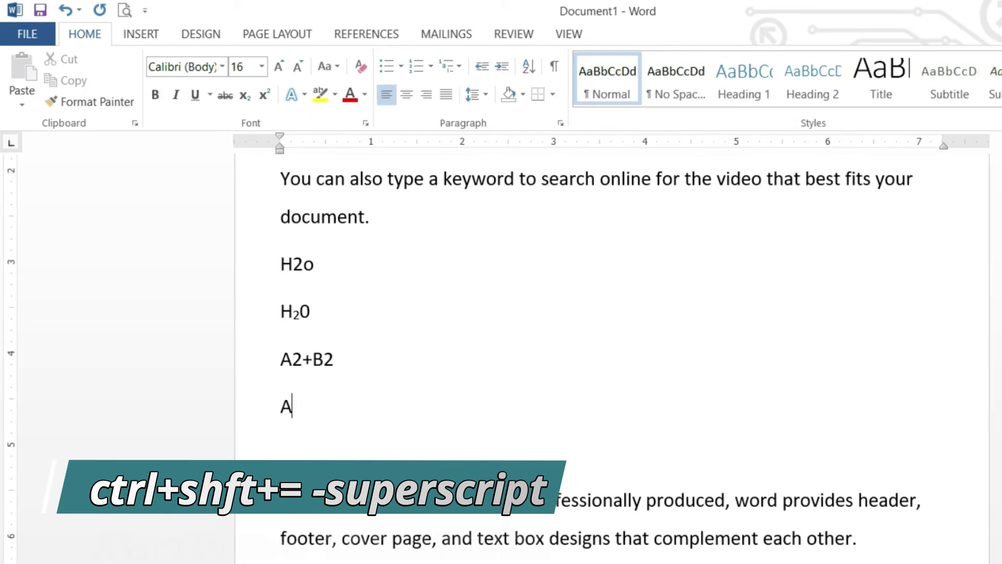
pyautogui.hotkey('ctrl', 'shift', '=')
pyautogui.write('2')
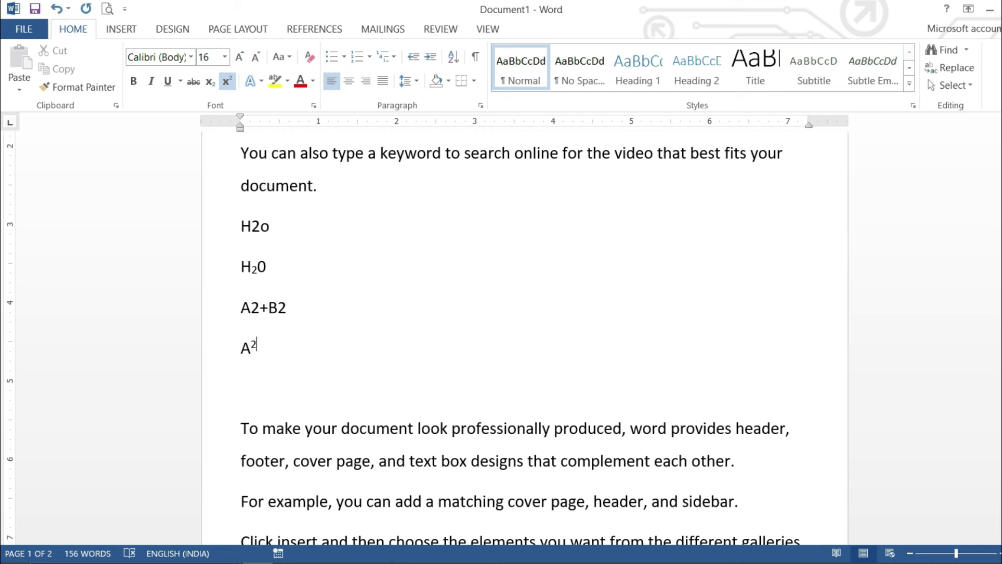
pyautogui.hotkey('ctrl', 'shift', '=')
pyautogui.write('+ B')
pyautogui.hotkey('ctrl', 'shift', '=')
pyautogui.write('2')
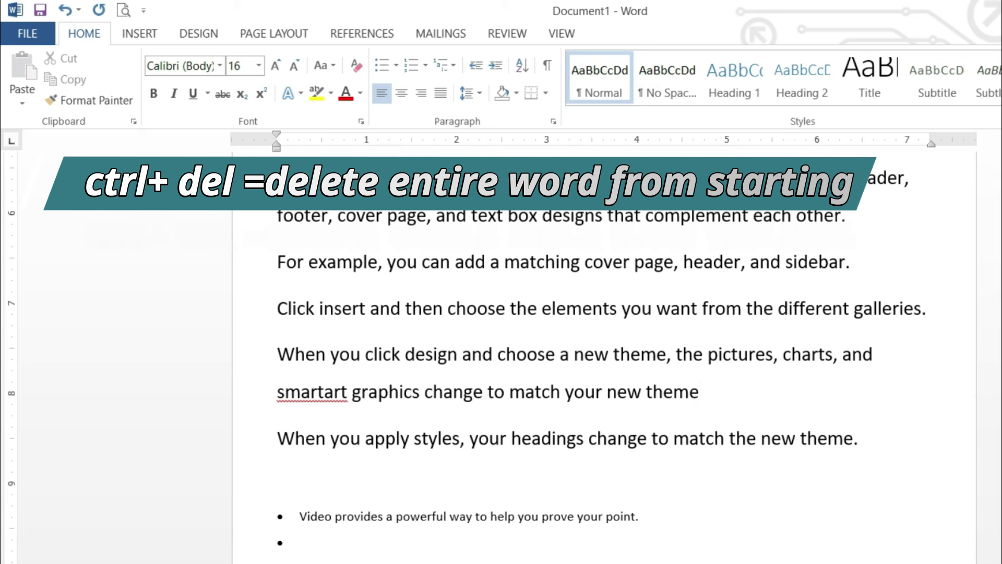
# Step: Join the two theme paragraphs and delete surplus words on both sides of the caret
pyautogui.press('Delete')
pyautogui.hotkey('ctrl', 'Delete')
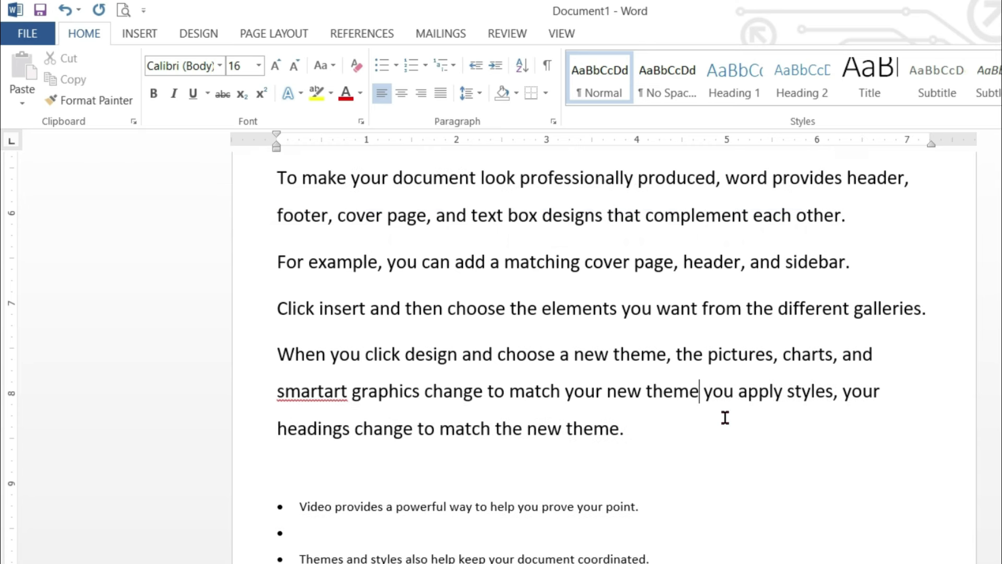
pyautogui.hotkey('ctrl', 'Delete')
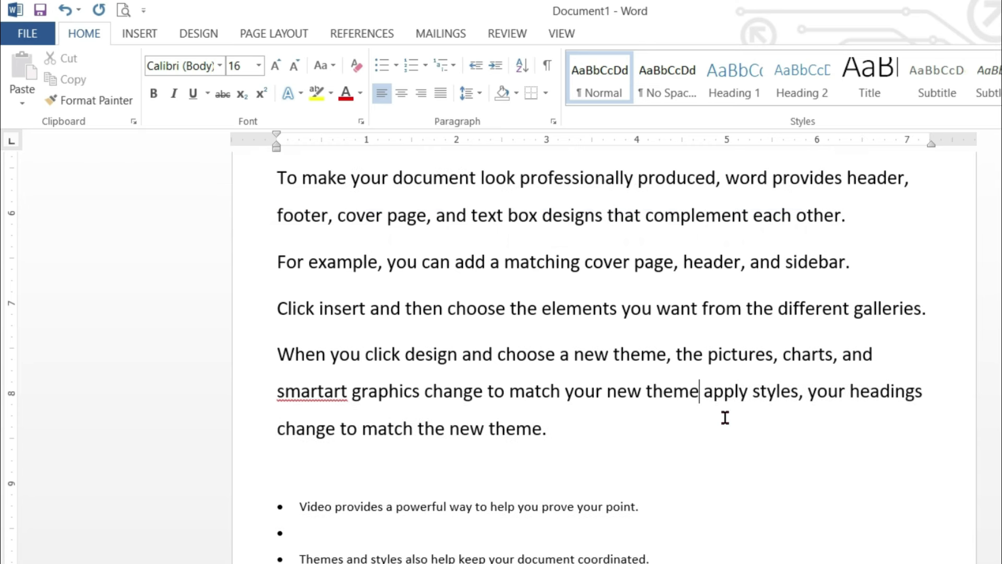
pyautogui.hotkey('ctrl', 'Delete')
pyautogui.hotkey('ctrl', 'Delete')
pyautogui.hotkey('ctrl', 'Delete')
pyautogui.hotkey('ctrl', 'Delete')
pyautogui.hotkey('ctrl', 'Delete')
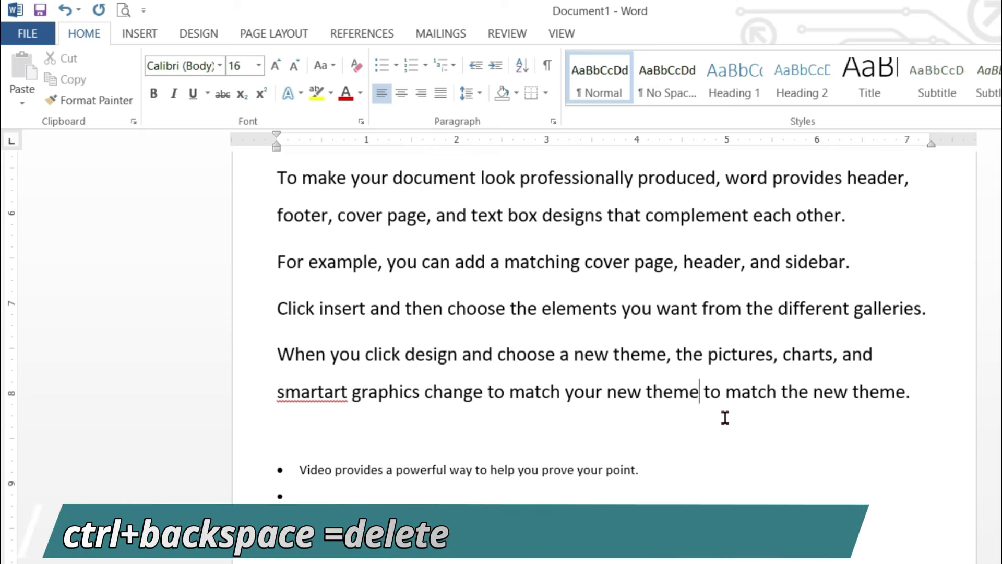
pyautogui.hotkey('ctrl', 'BackSpace')
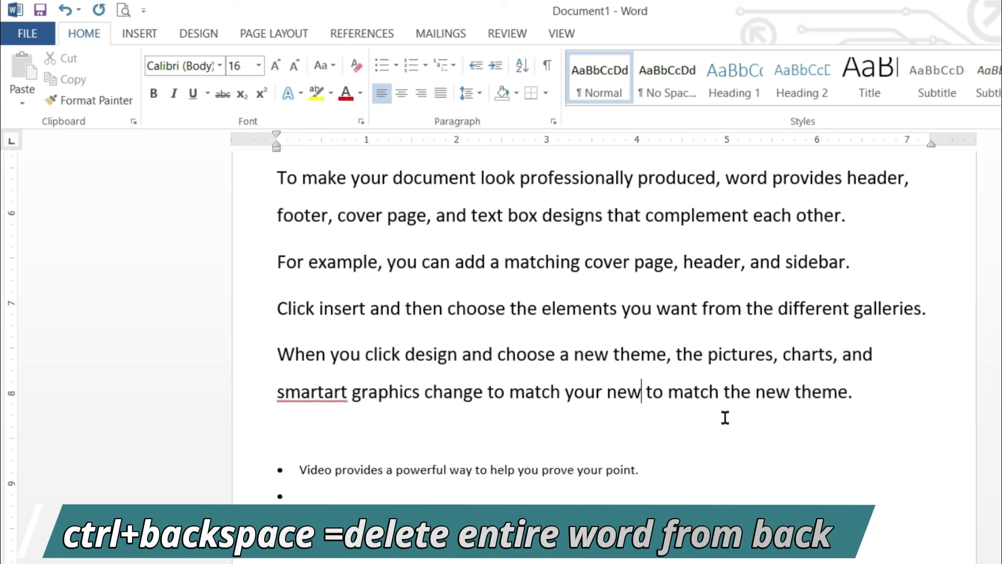
pyautogui.hotkey('ctrl', 'BackSpace')
pyautogui.hotkey('ctrl', 'BackSpace')
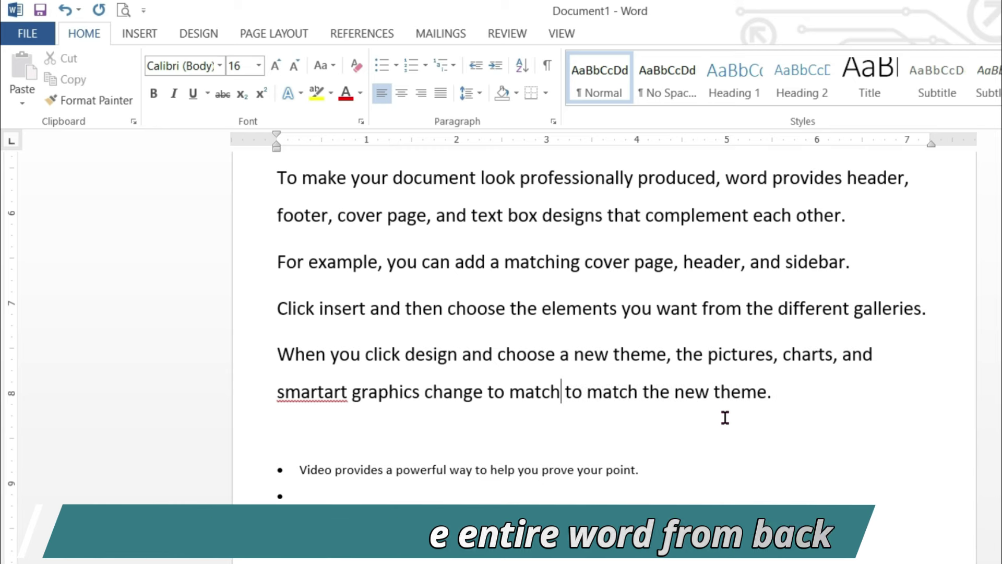
pyautogui.hotkey('ctrl', 'BackSpace')
pyautogui.hotkey('ctrl', 'BackSpace')
pyautogui.hotkey('ctrl', 'BackSpace')
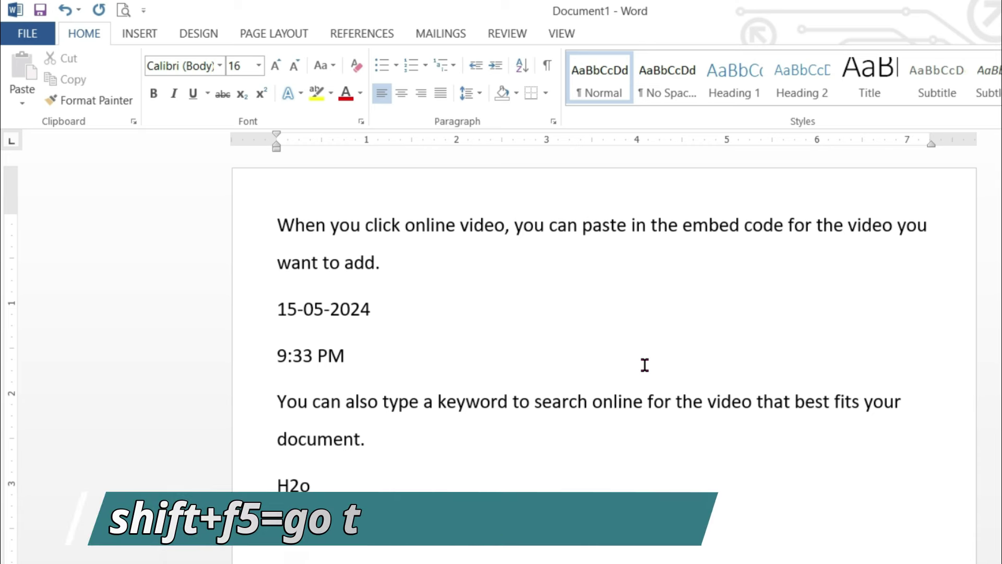
# Step: Return to the previous edit location near the H₂0 and A²+ B² lines
pyautogui.hotkey('shift', 'F5')
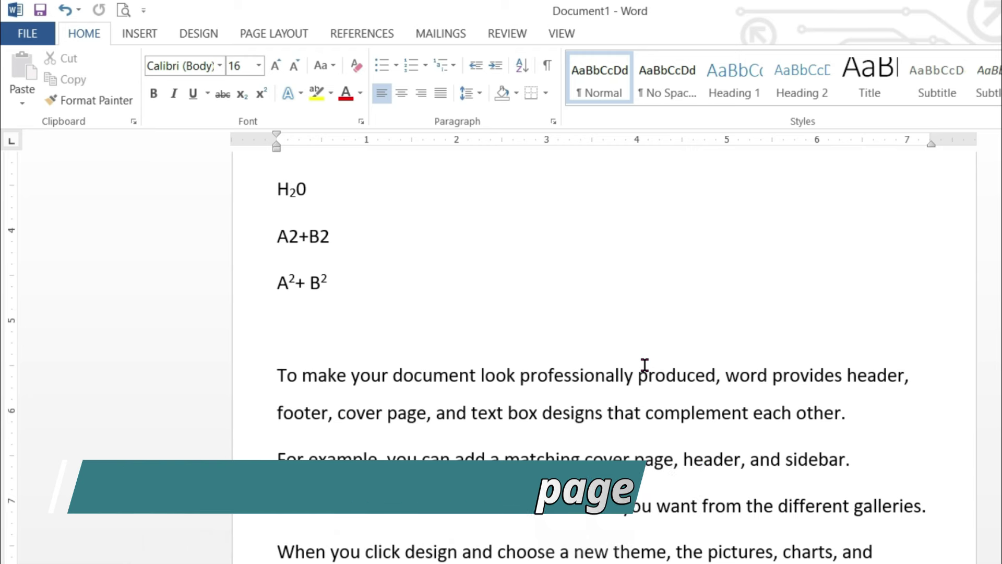
# Step: Page up and down, then place the caret at the start of the 'To make your document' line
pyautogui.press('pageup')
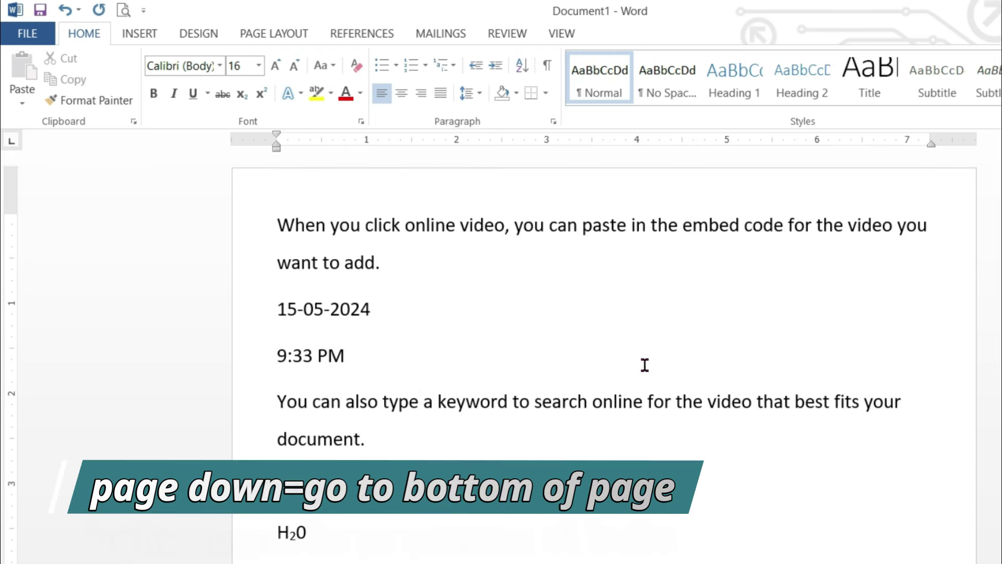
pyautogui.press('pagedown')
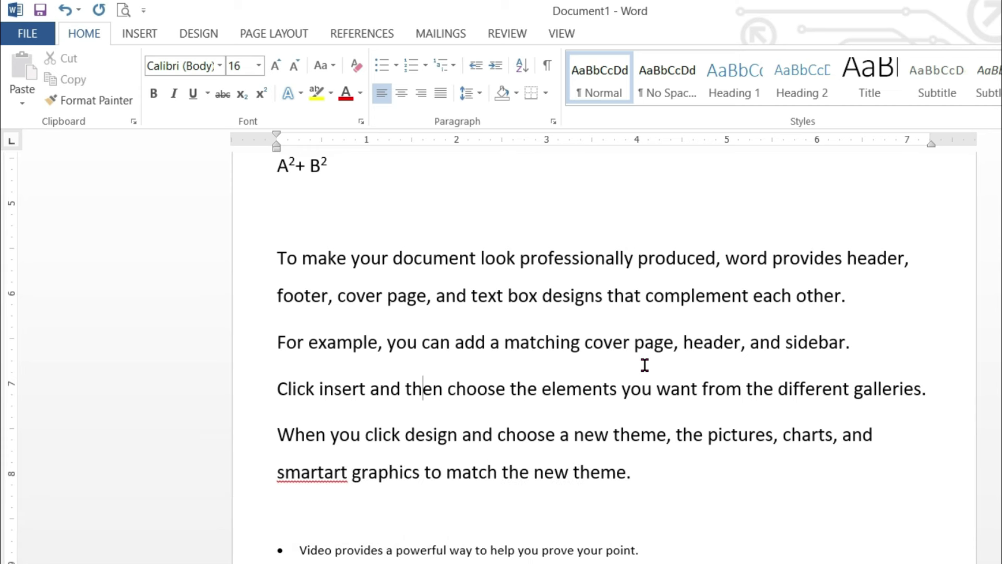
pyautogui.press('Home')
pyautogui.press('Up')
pyautogui.press('Up')
pyautogui.press('Up')
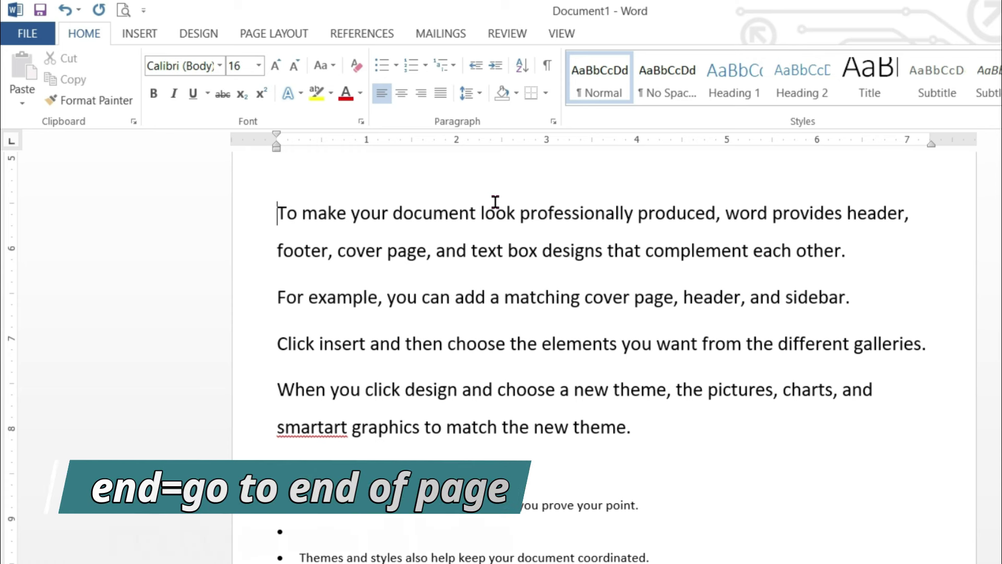
pyautogui.press('End')
pyautogui.press('Home')
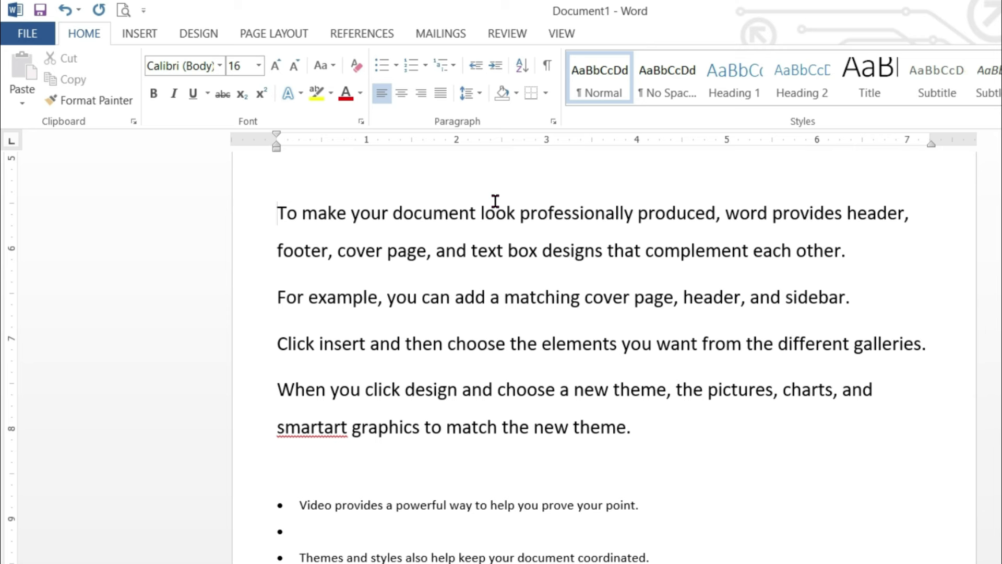
# Step: Select all text and step its font size up and down with the grow/shrink shortcuts
pyautogui.hotkey('ctrl', 'a')
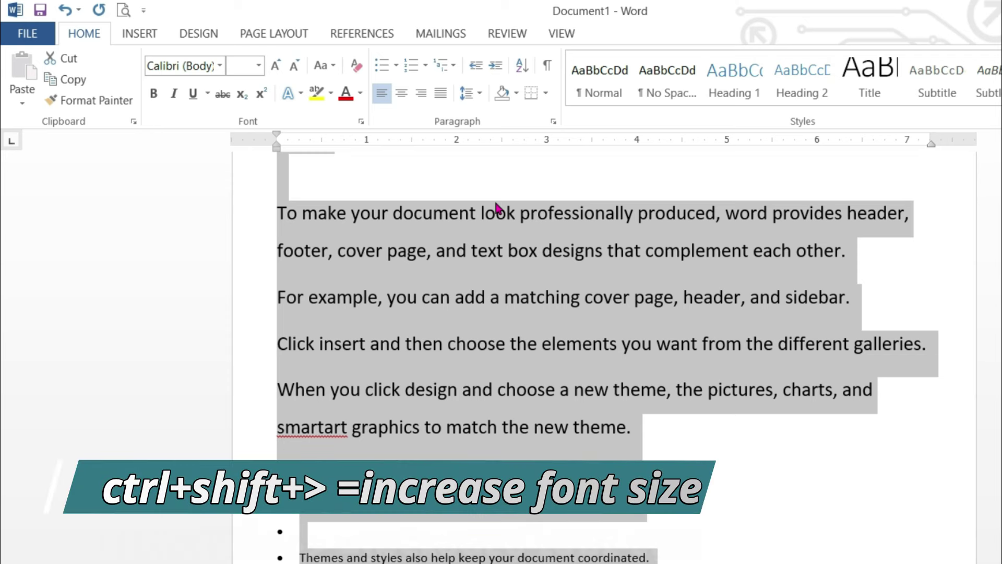
pyautogui.hotkey('ctrl', 'shift', '.')
pyautogui.hotkey('ctrl', 'shift', '.')
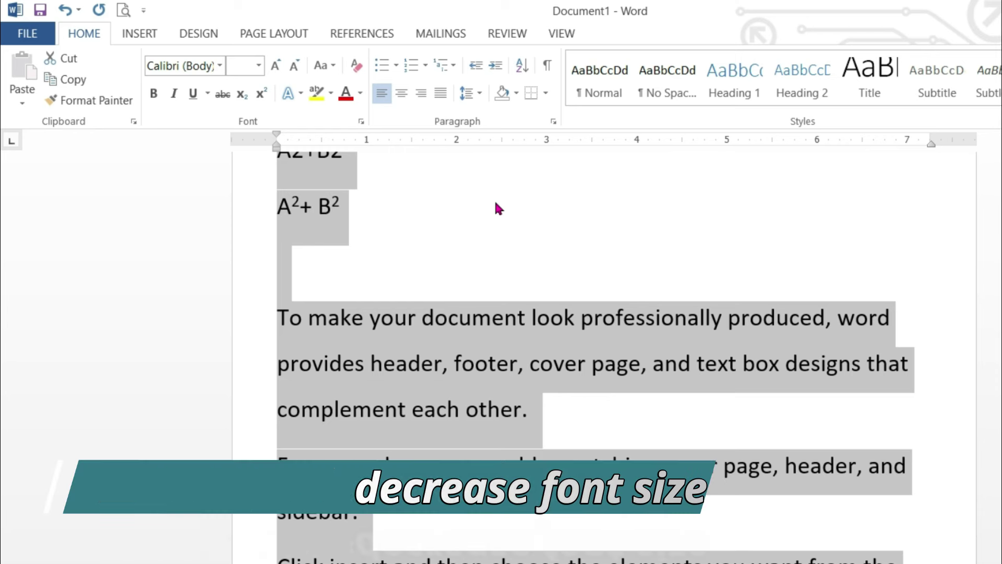
pyautogui.hotkey('ctrl', 'shift', '.')
pyautogui.hotkey('ctrl', 'shift', ',')
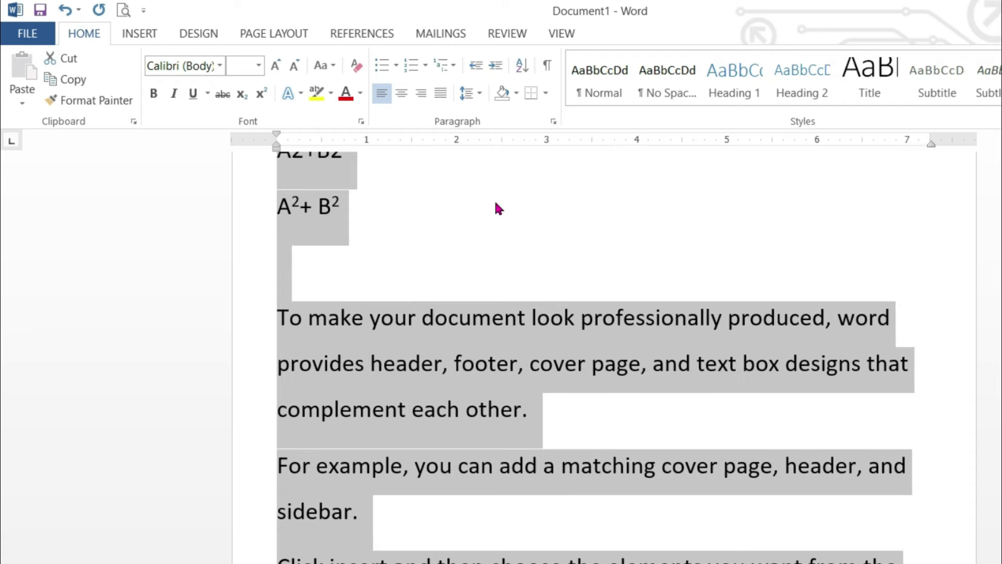
pyautogui.hotkey('ctrl', 'shift', ',')
pyautogui.hotkey('ctrl', 'shift', ',')
pyautogui.hotkey('ctrl', 'shift', ',')
pyautogui.hotkey('ctrl', 'shift', ',')
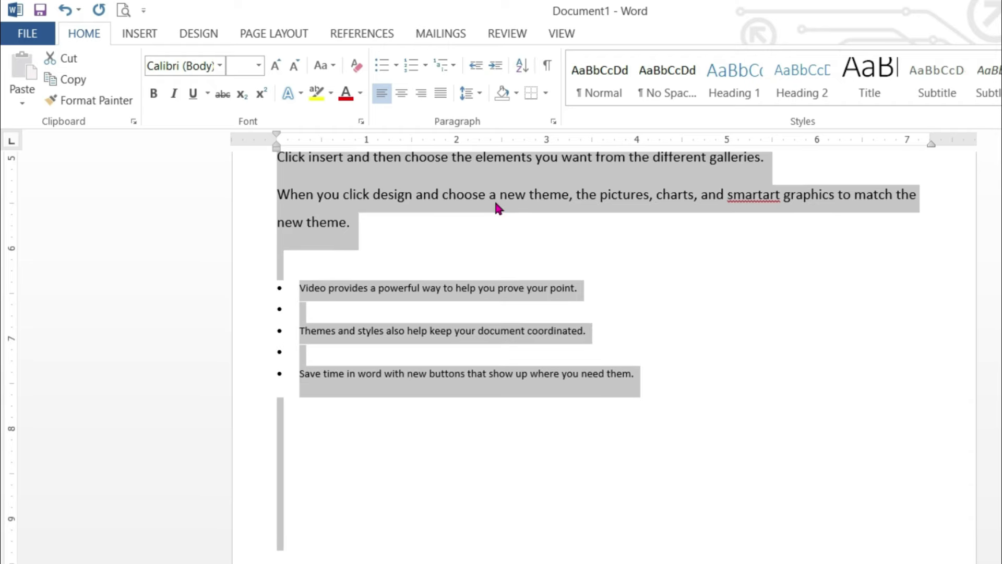
pyautogui.hotkey('ctrl', 'shift', '.')
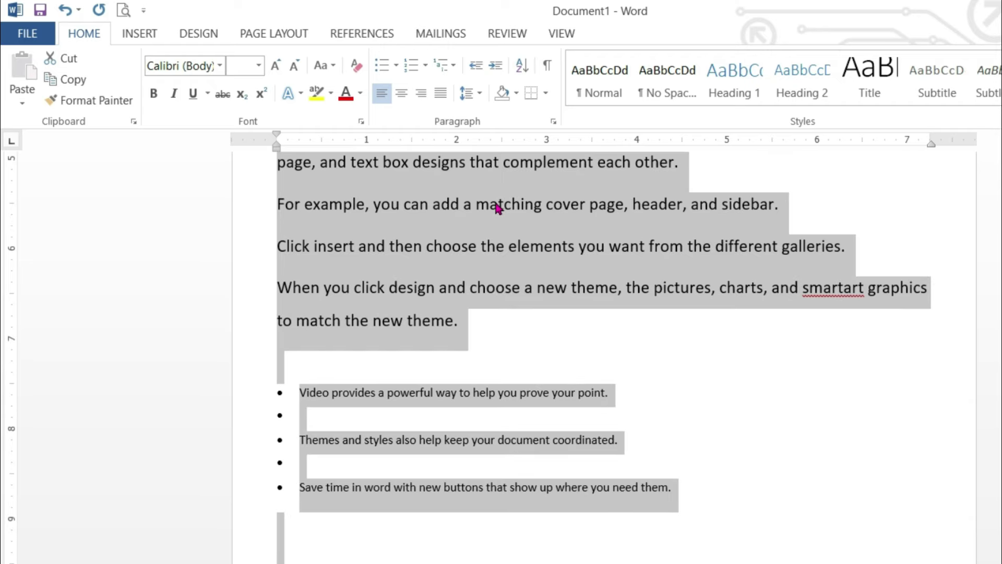
# Step: Bring the text back to 22 pt and shorten 'online' to 'onlin' in the opening sentence
pyautogui.scroll(2, 499, 203)
pyautogui.scroll(4, 498, 250)
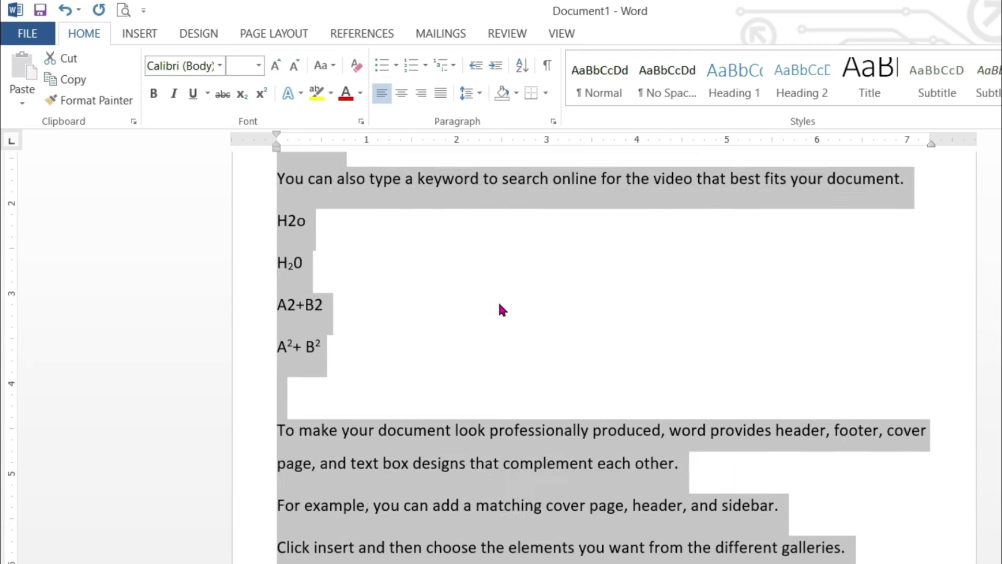
pyautogui.scroll(5, 489, 323)
pyautogui.scroll(1, 485, 329)
pyautogui.click(416, 206)
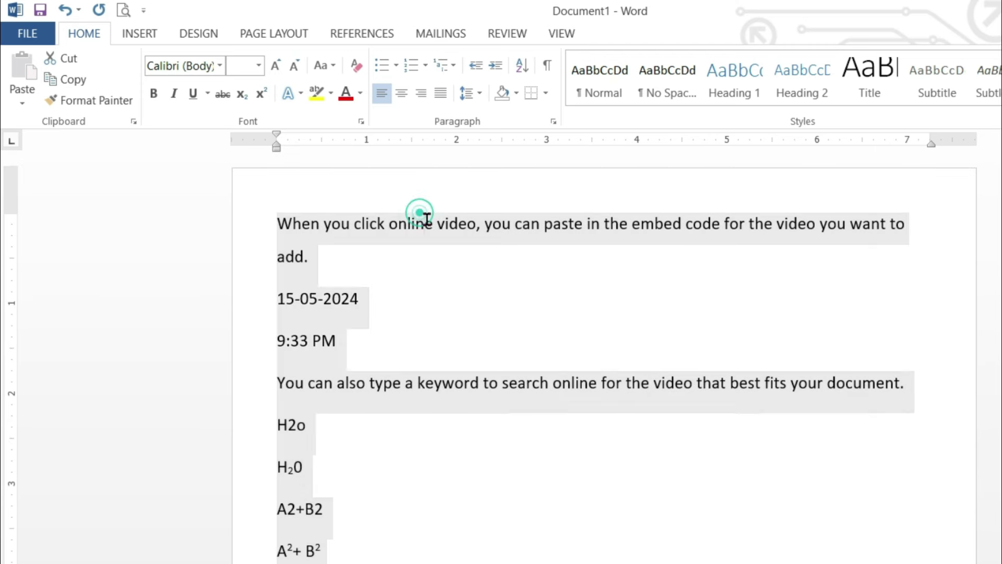
pyautogui.hotkey('ctrl', 'z')
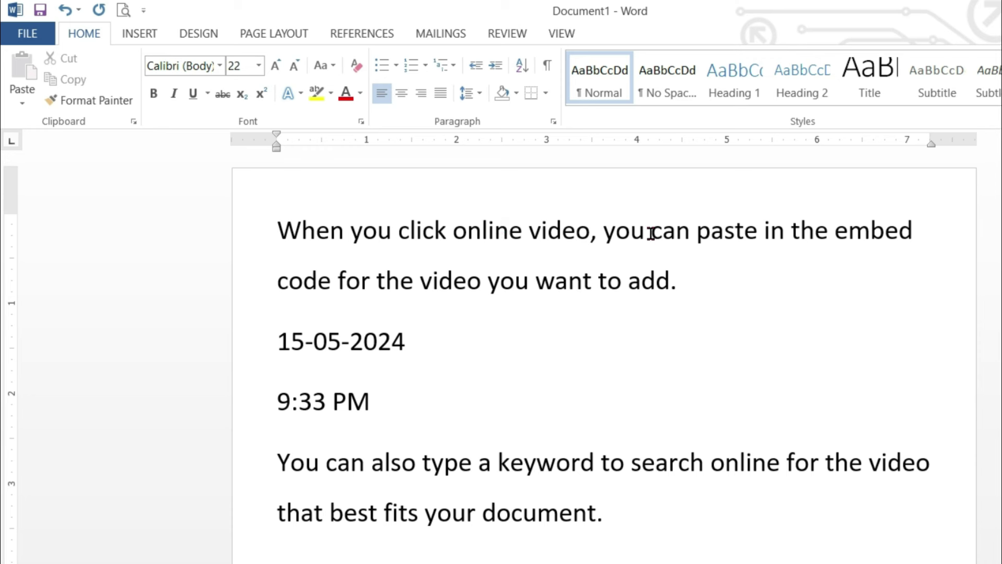
pyautogui.press('BackSpace')
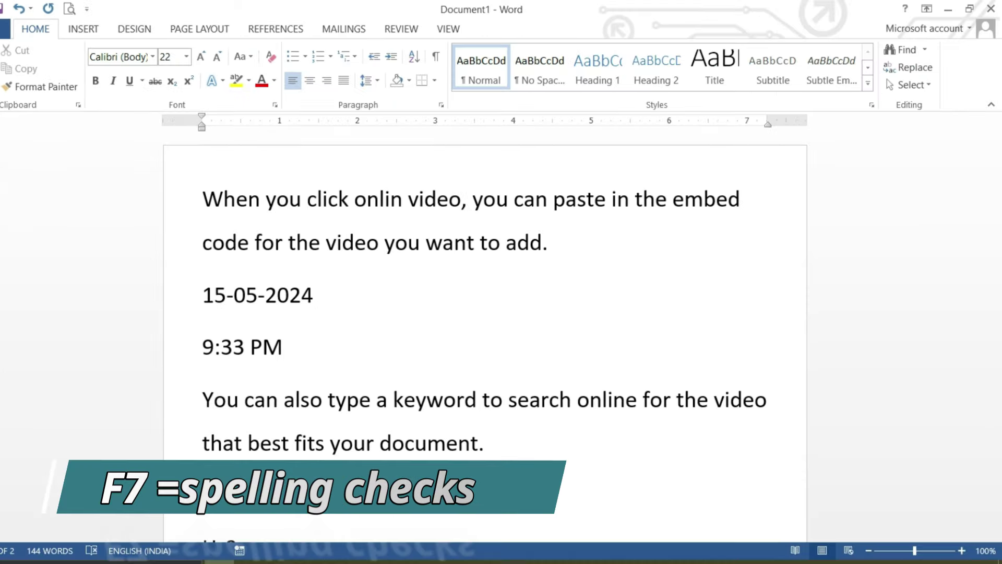
# Step: Run the spelling check and correct 'onlin' to 'online'
pyautogui.press('F7')
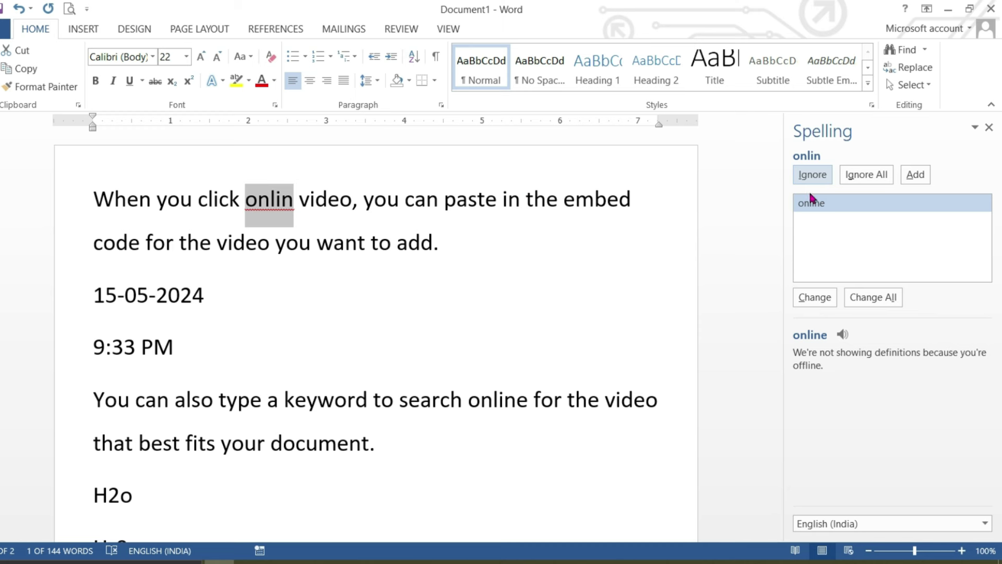
pyautogui.click(818, 204)
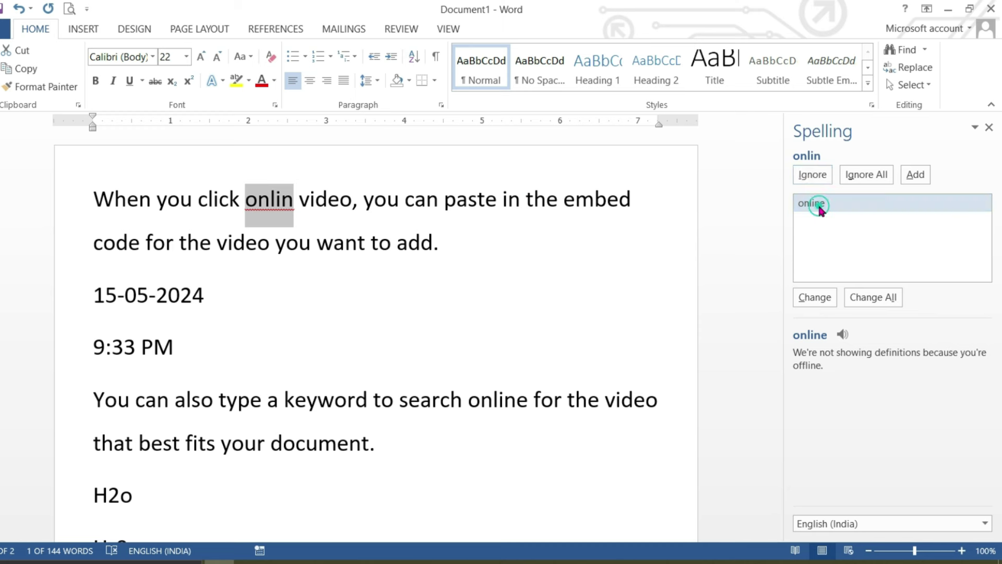
pyautogui.click(816, 296)
# Step: Scroll up to the online video paragraph and the 15-05-2024 and 9:33 PM lines
pyautogui.scroll(5, 322, 320)
pyautogui.scroll(5, 322, 311)
pyautogui.scroll(4, 298, 296)
pyautogui.scroll(1, 280, 280)
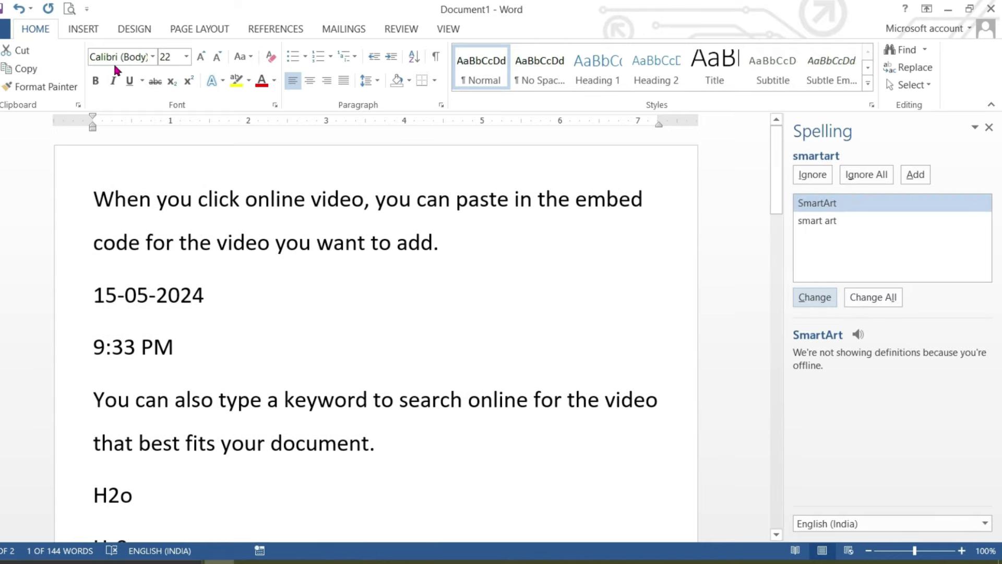
# Step: Draw a blue Rectangle shape beside the 15-05-2024 and 9:33 PM lines and duplicate it with Ctrl+D
pyautogui.click(84, 30)
pyautogui.click(185, 97)
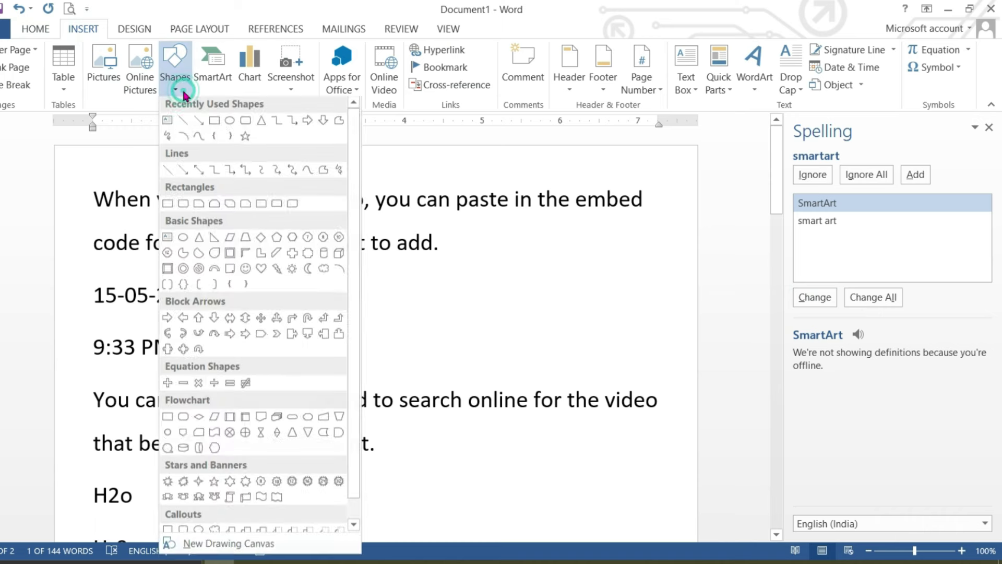
pyautogui.click(208, 123)
pyautogui.moveTo(256, 277); pyautogui.dragTo(409, 388)
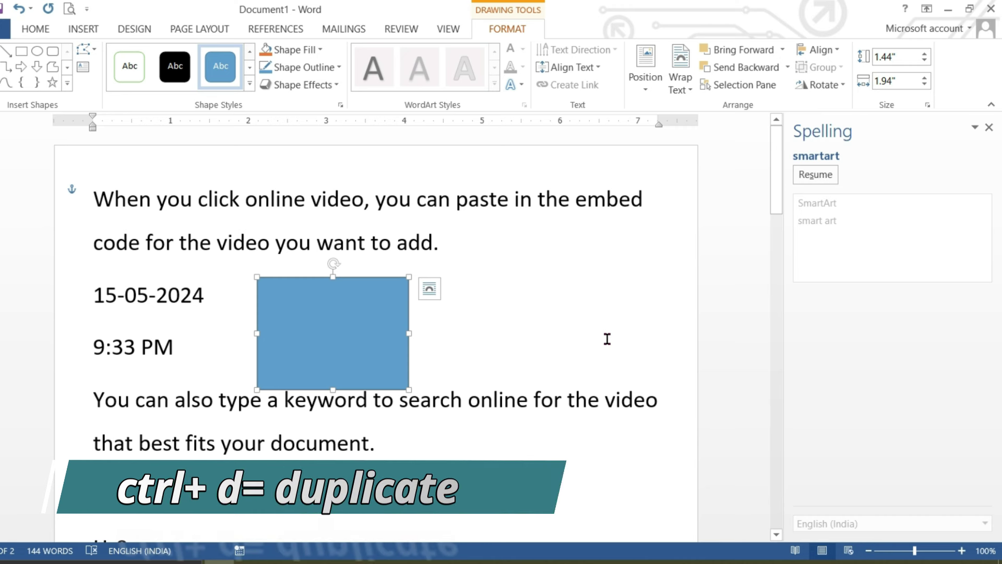
pyautogui.hotkey('ctrl', 'd')
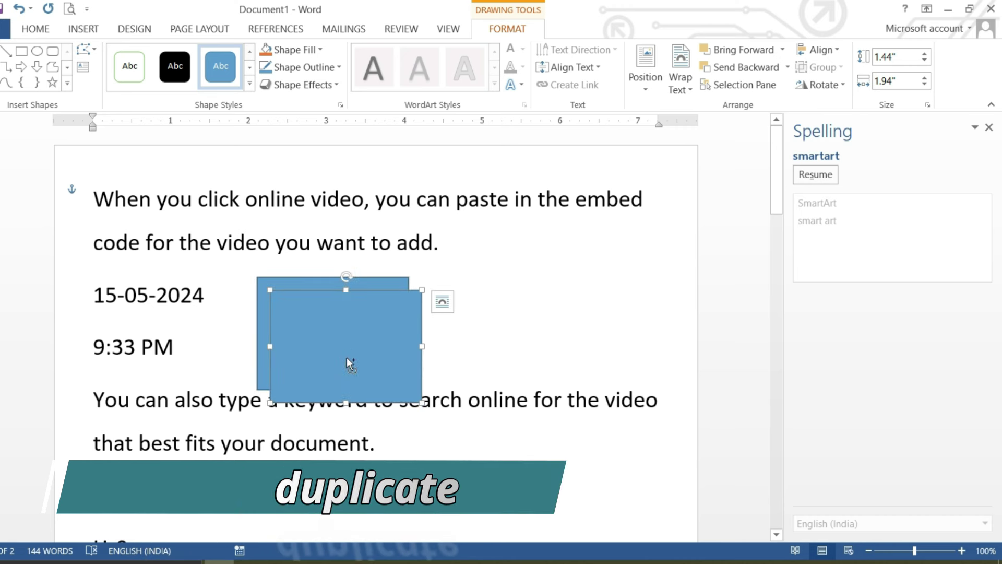
pyautogui.hotkey('ctrl', 'd')
pyautogui.hotkey('ctrl', 'd')
pyautogui.hotkey('ctrl', 'd')
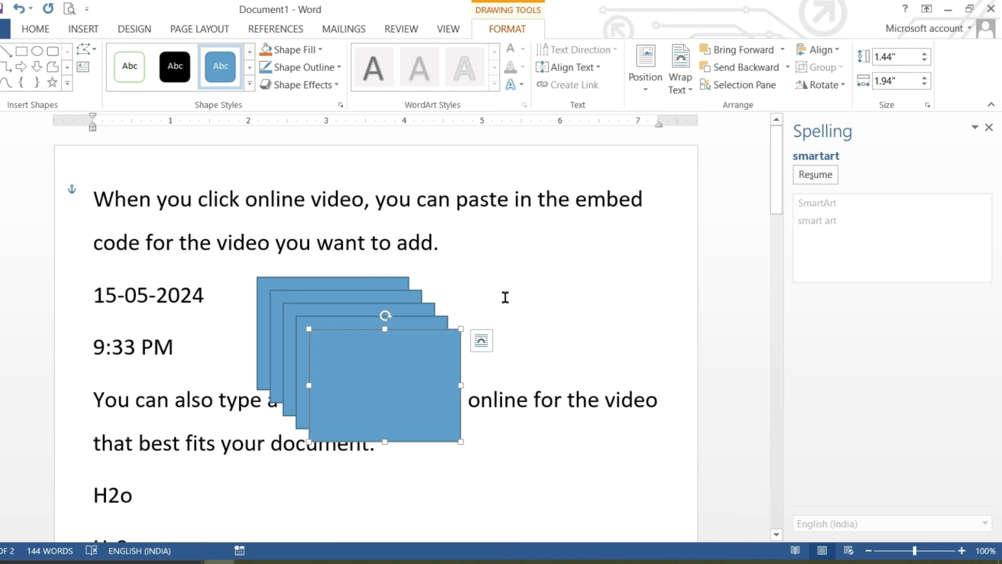
pyautogui.click(504, 300)
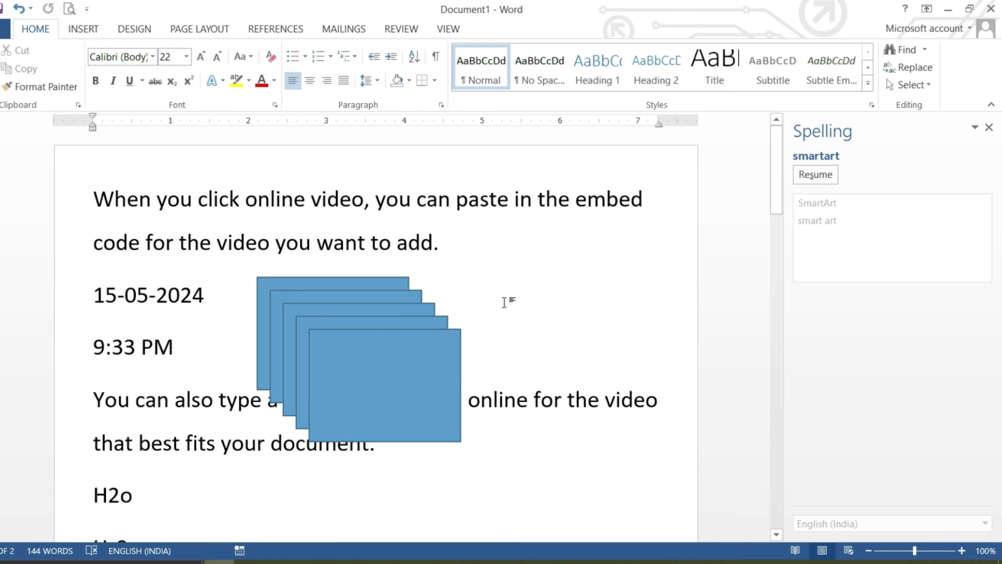
# Step: Generate sample paragraphs in the blank document with the =rand() formula
pyautogui.hotkey('ctrl', 'd')
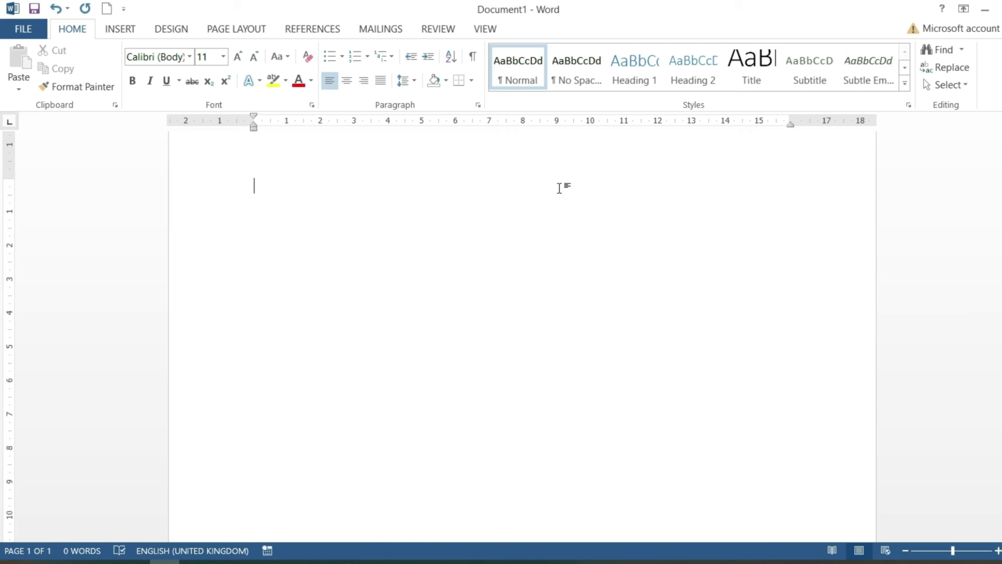
pyautogui.write('=rand()')
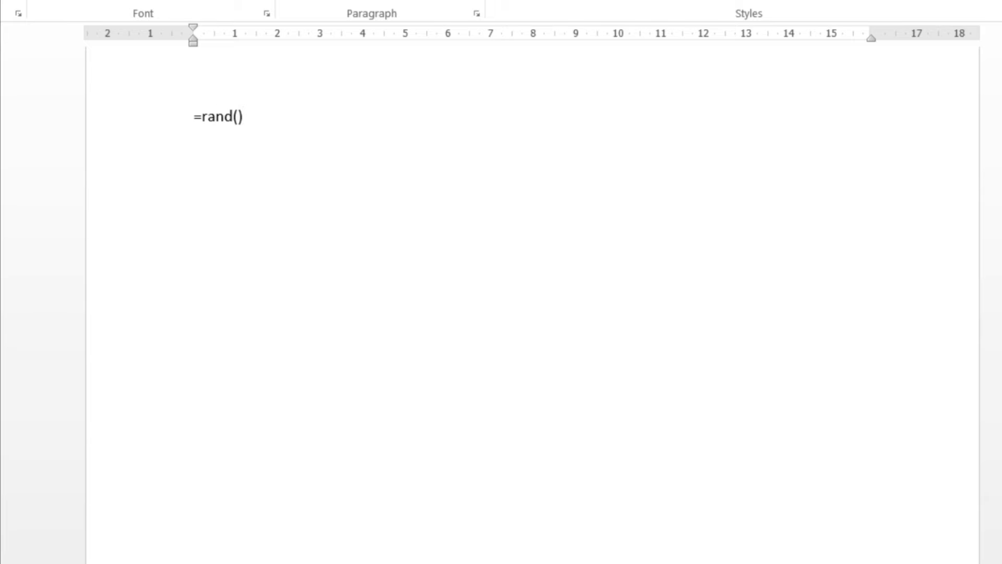
pyautogui.press('Return')
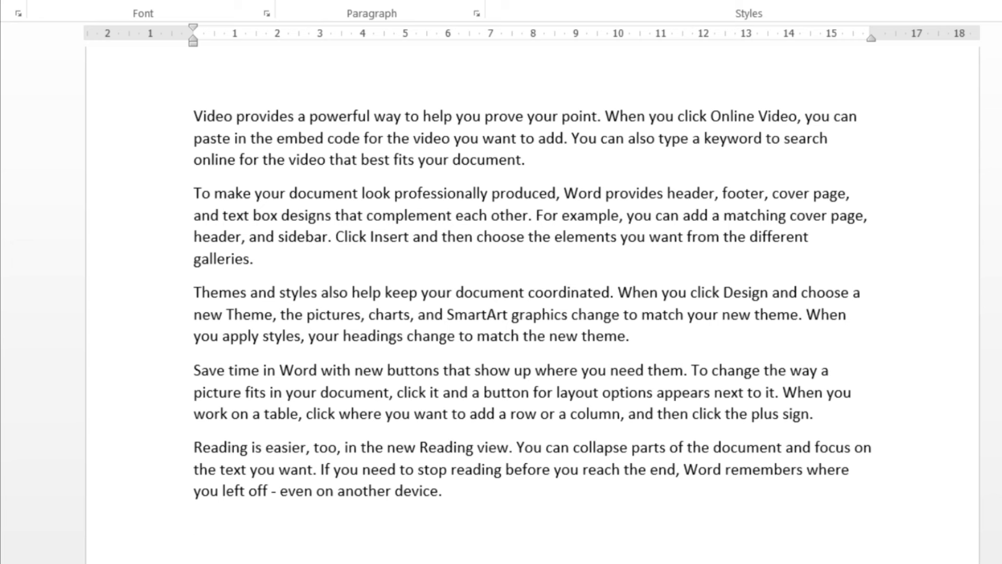
# Step: Insert a page break after the first paragraph and break the next paragraph after 'cover page,'
pyautogui.click(532, 165)
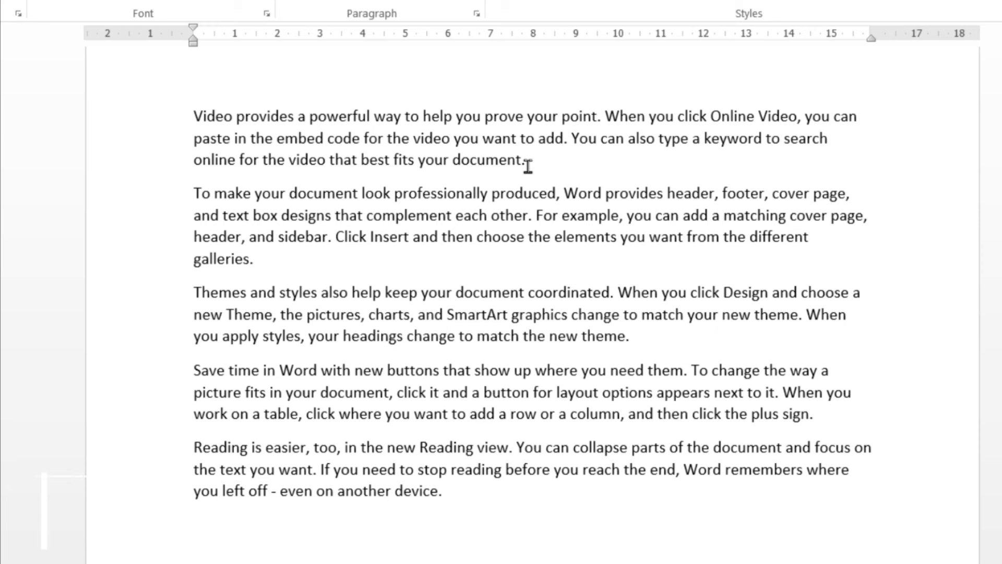
pyautogui.hotkey('ctrl', 'Return')
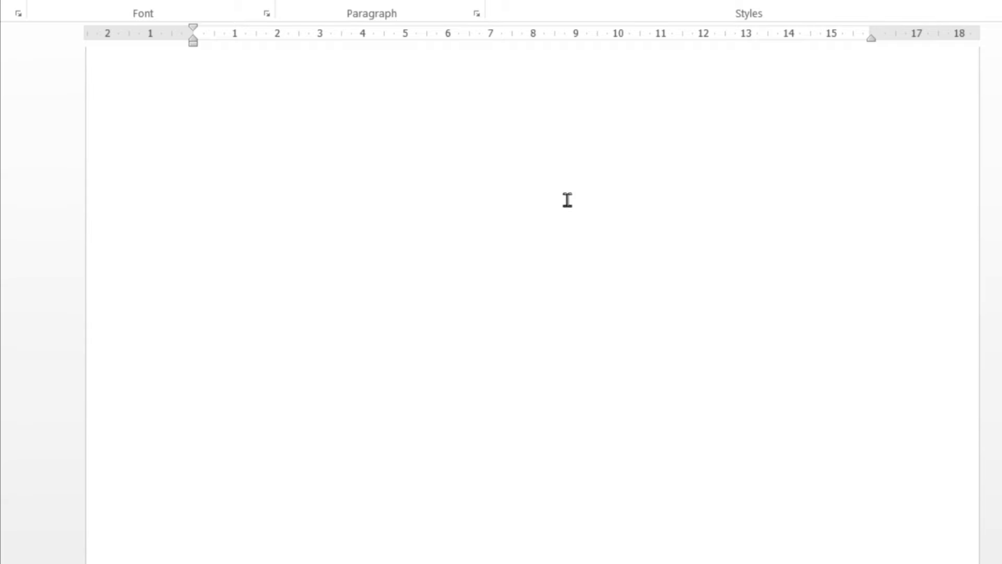
pyautogui.press('BackSpace')
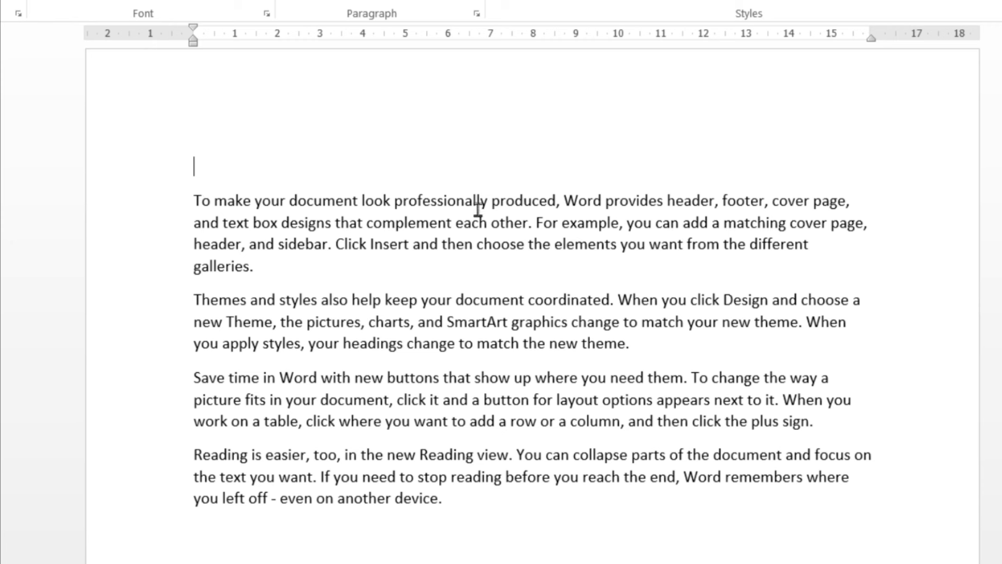
pyautogui.click(938, 211)
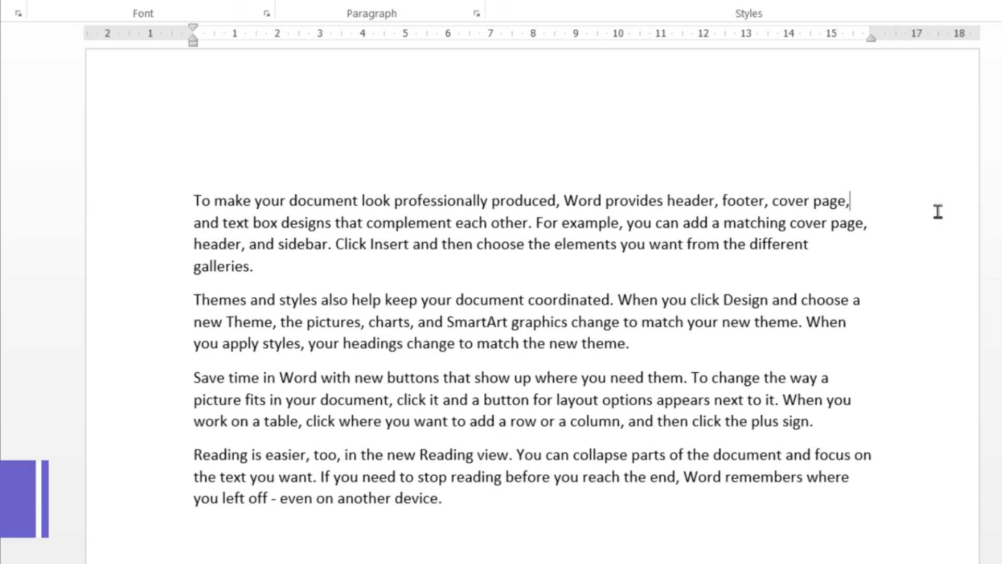
pyautogui.hotkey('shift', 'Return')
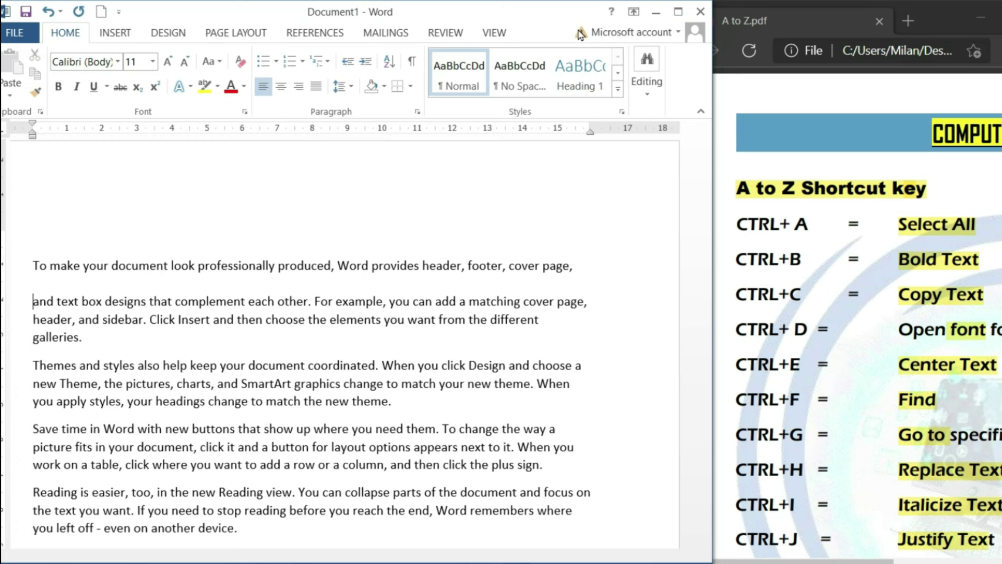
# Step: Select the first line ending 'cover page,' and make it bold with Ctrl+B
pyautogui.scroll(-1, 627, 156)
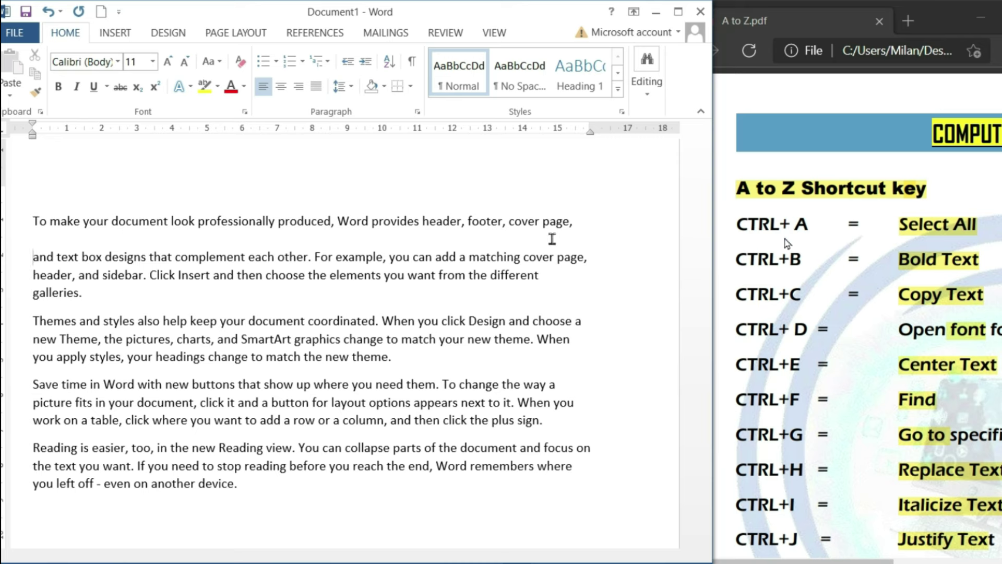
pyautogui.hotkey('ctrl', 'a')
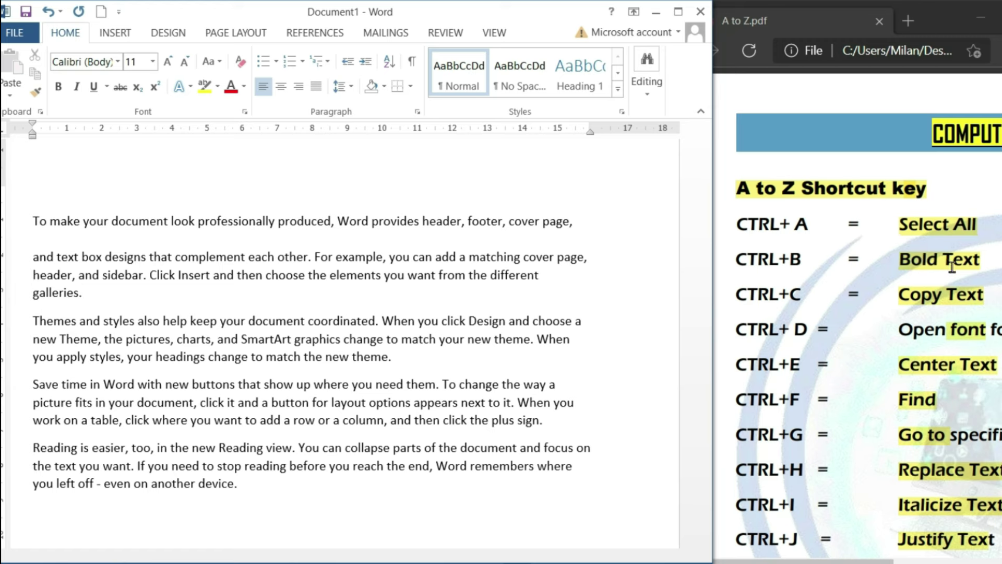
pyautogui.moveTo(33, 221); pyautogui.dragTo(574, 219)
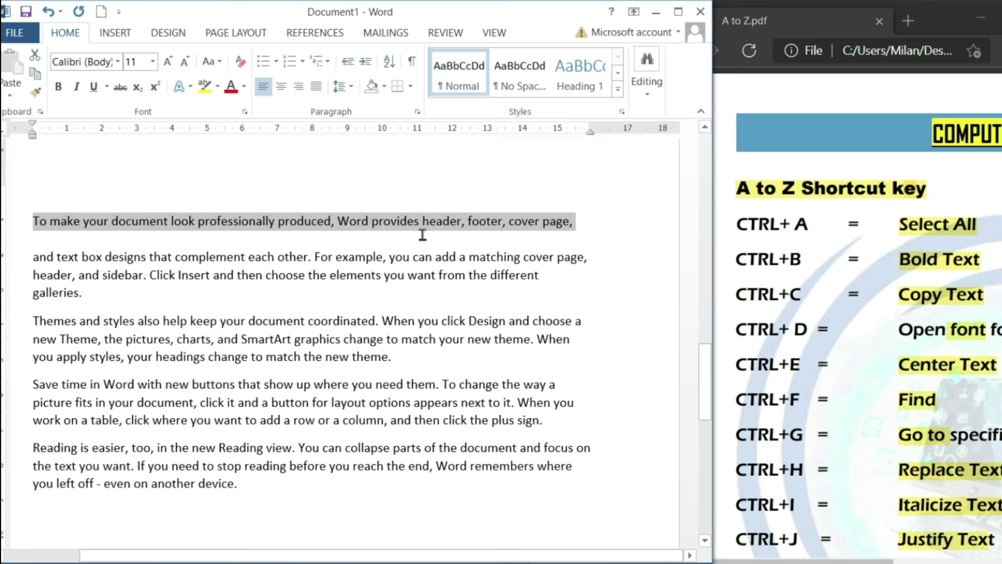
pyautogui.hotkey('ctrl', 'b')
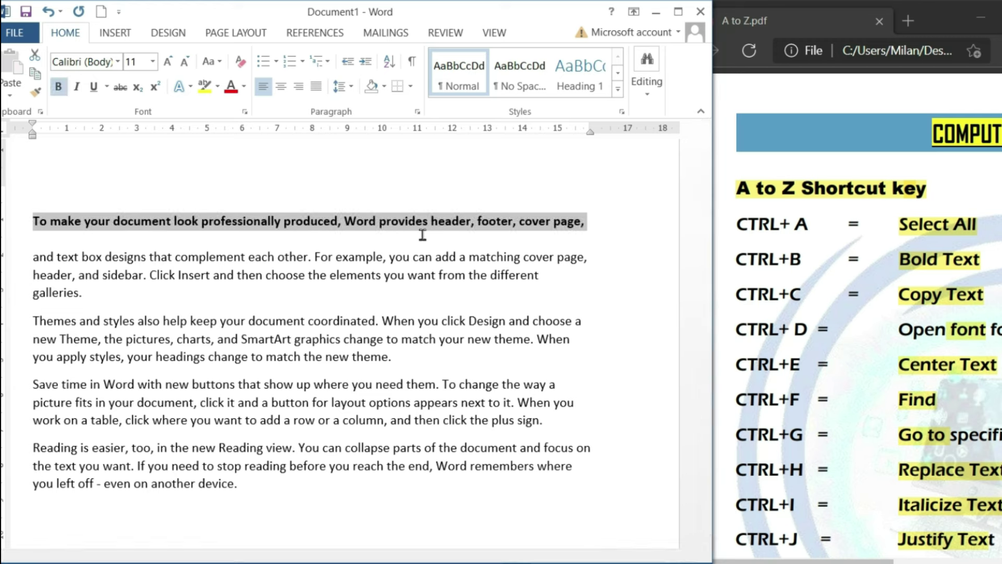
pyautogui.click(468, 256)
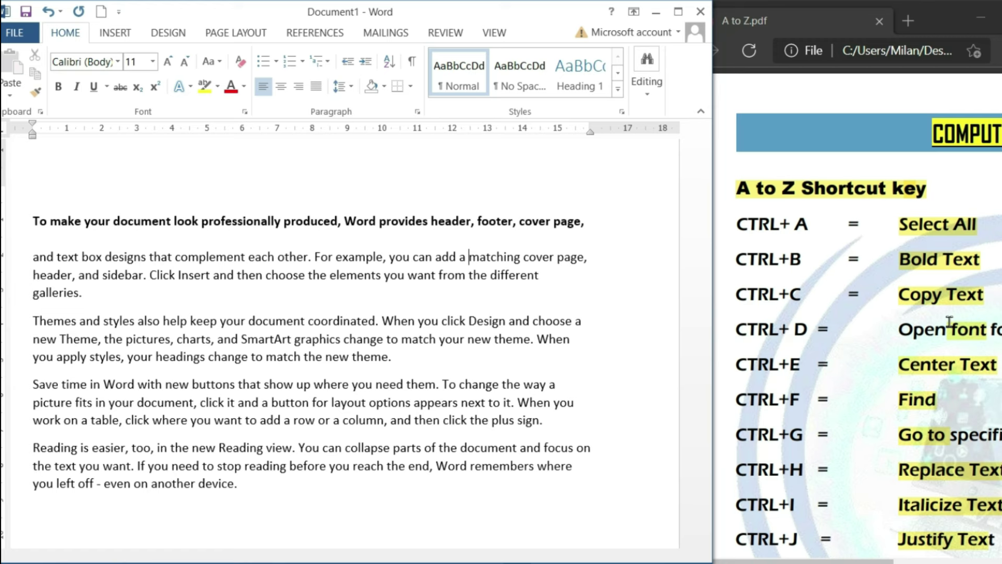
pyautogui.moveTo(33, 222); pyautogui.dragTo(584, 224)
pyautogui.hotkey('ctrl', 'c')
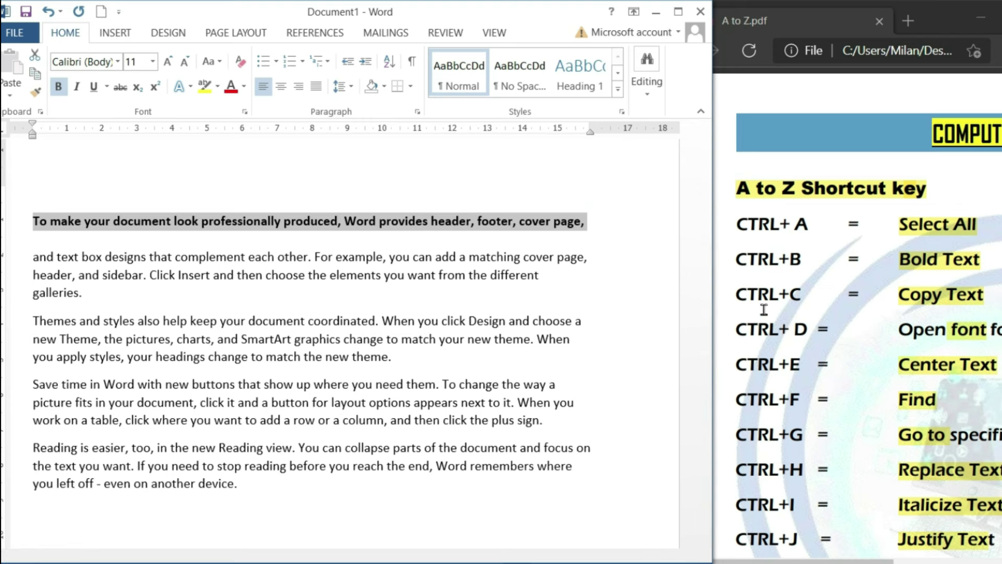
# Step: Paste a copy of the bold 'cover page,' line onto a new empty line beneath it
pyautogui.press('Right')
pyautogui.press('Return')
pyautogui.scroll(-3, 808, 453)
pyautogui.scroll(-4, 809, 453)
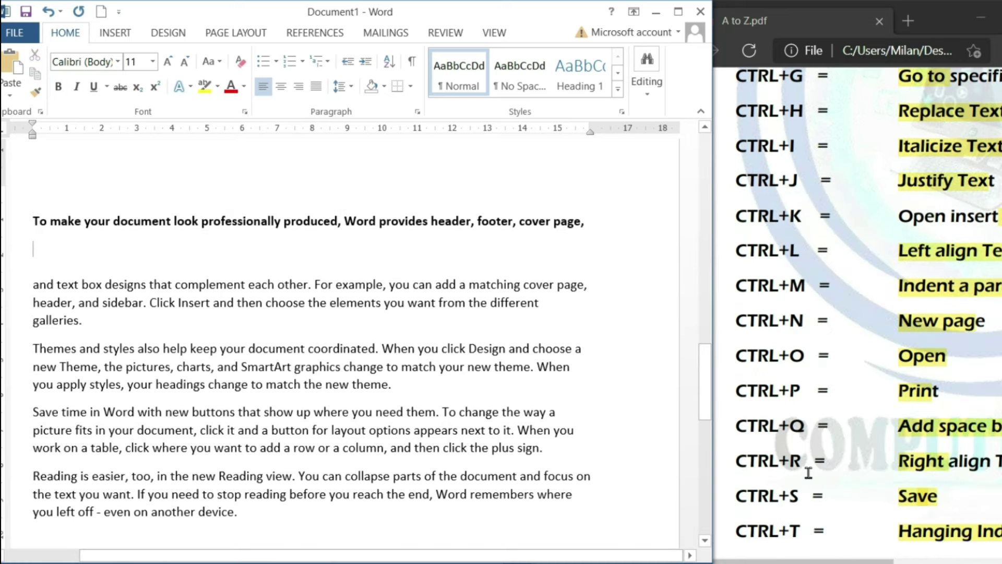
pyautogui.scroll(-1, 808, 453)
pyautogui.scroll(-4, 809, 454)
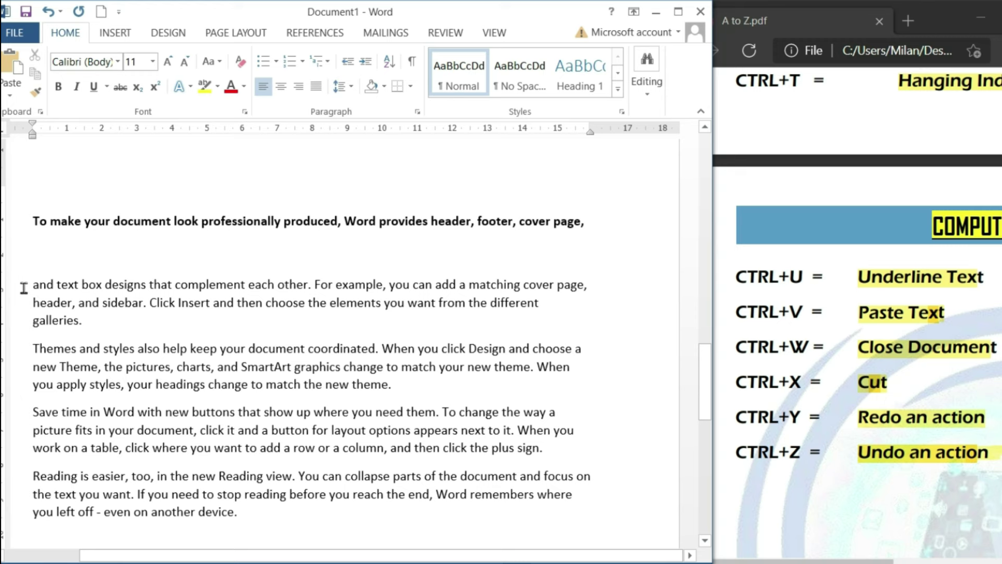
pyautogui.hotkey('ctrl', 'v')
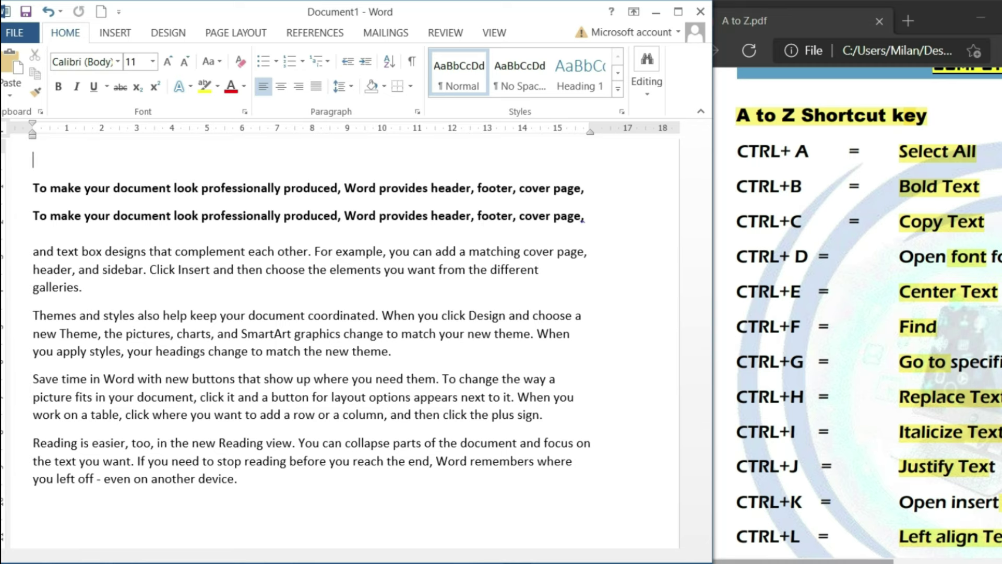
pyautogui.hscroll(4, 835, 313)
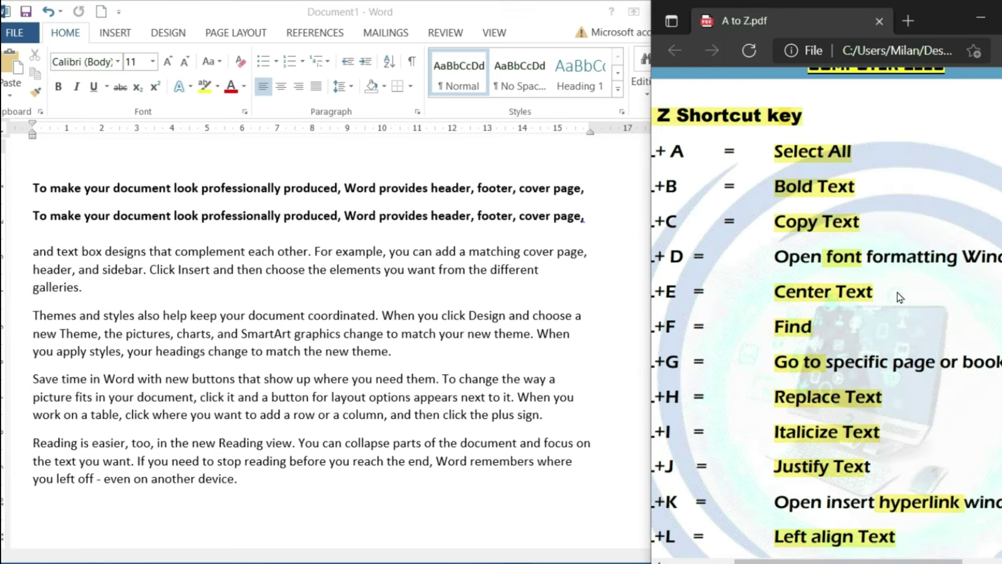
# Step: Set the 'Themes and styles also help…' paragraph to 20 pt red text in the Font dialog
pyautogui.hotkey('alt', 'Tab')
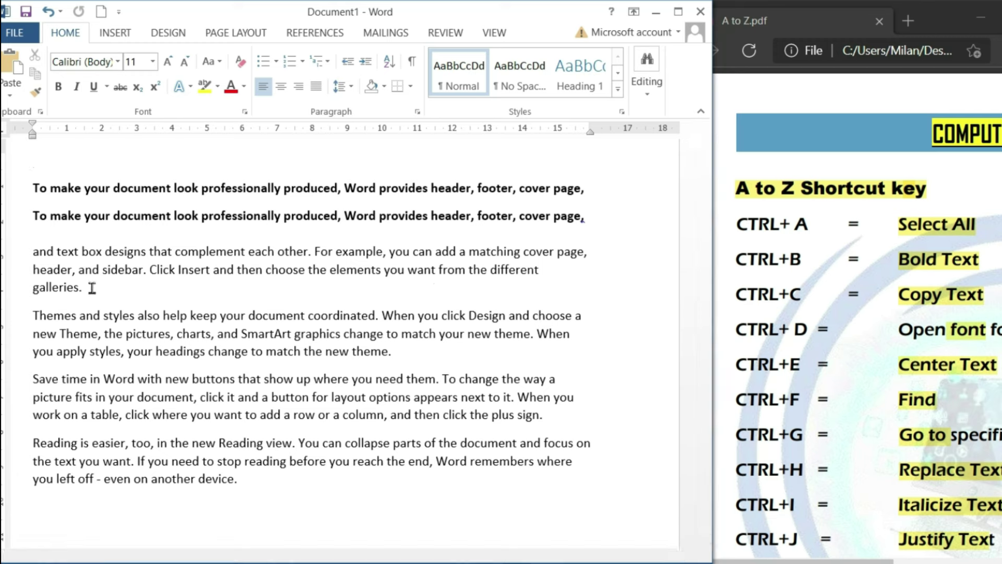
pyautogui.moveTo(32, 315); pyautogui.dragTo(389, 351)
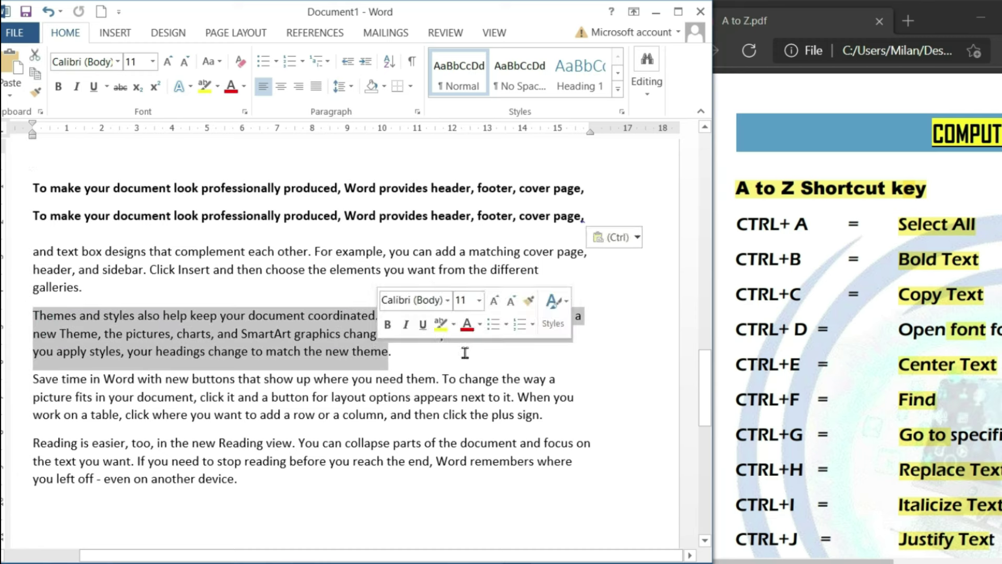
pyautogui.hotkey('ctrl', 'd')
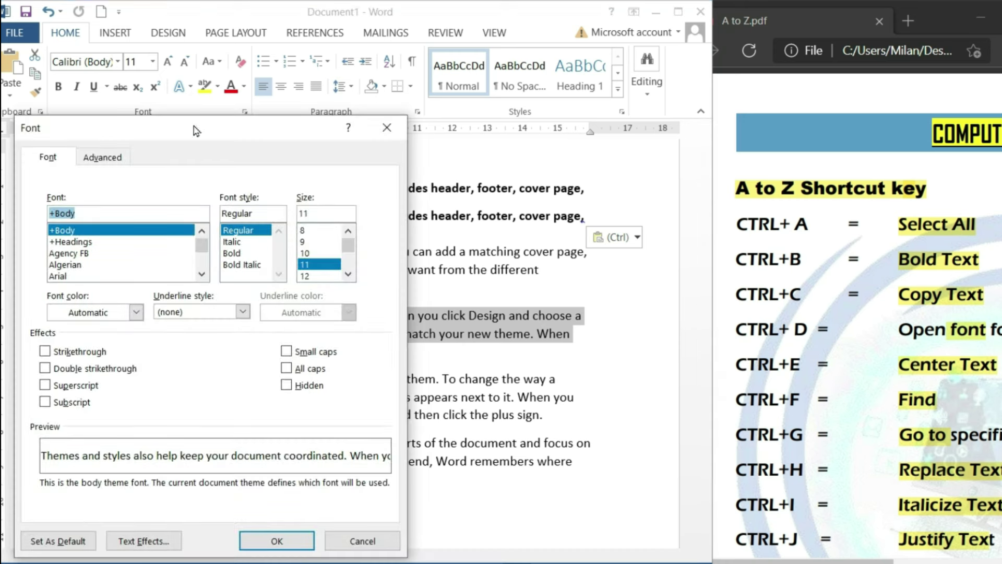
pyautogui.moveTo(187, 130); pyautogui.dragTo(315, 98)
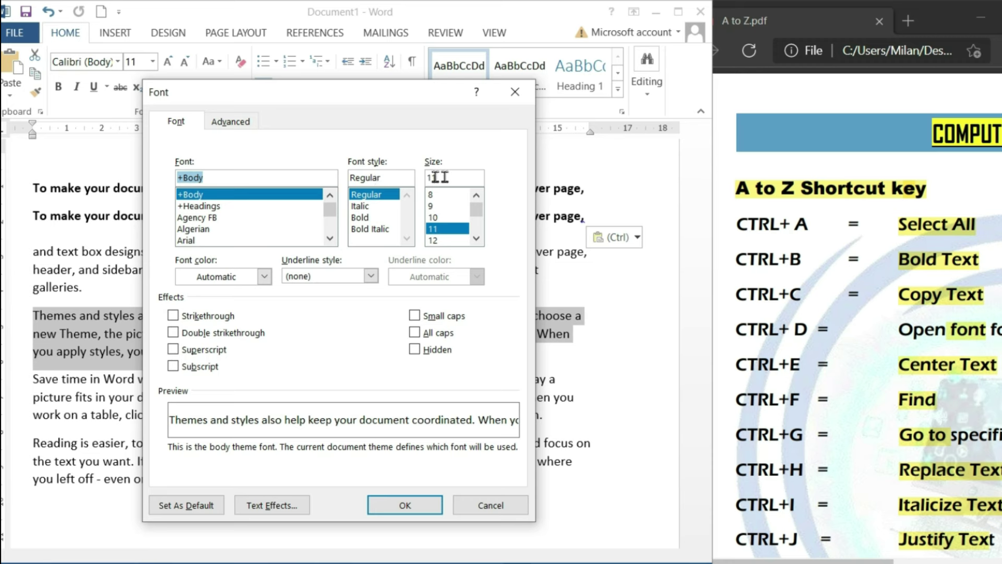
pyautogui.scroll(-1, 476, 239)
pyautogui.click(476, 238)
pyautogui.click(476, 238)
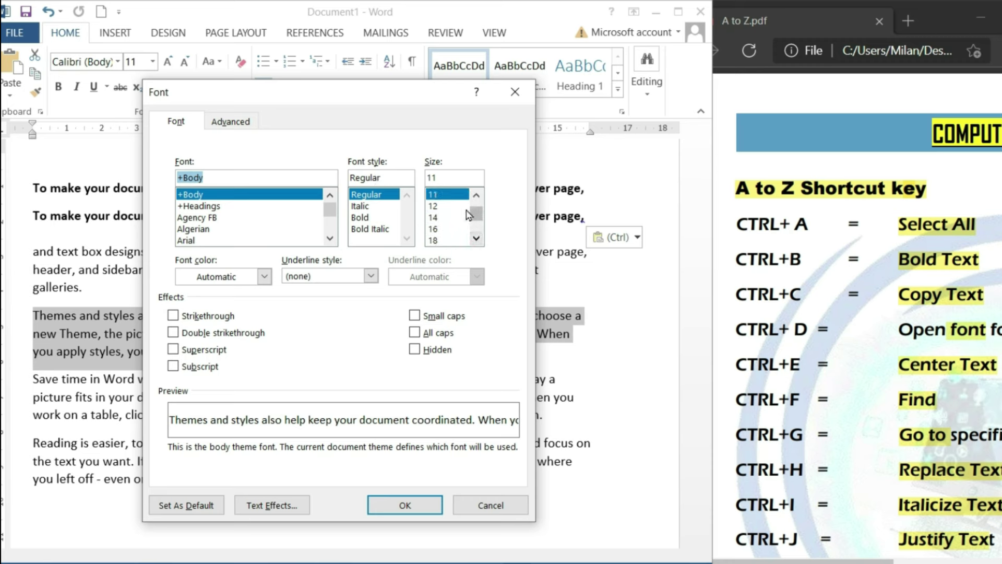
pyautogui.click(447, 229)
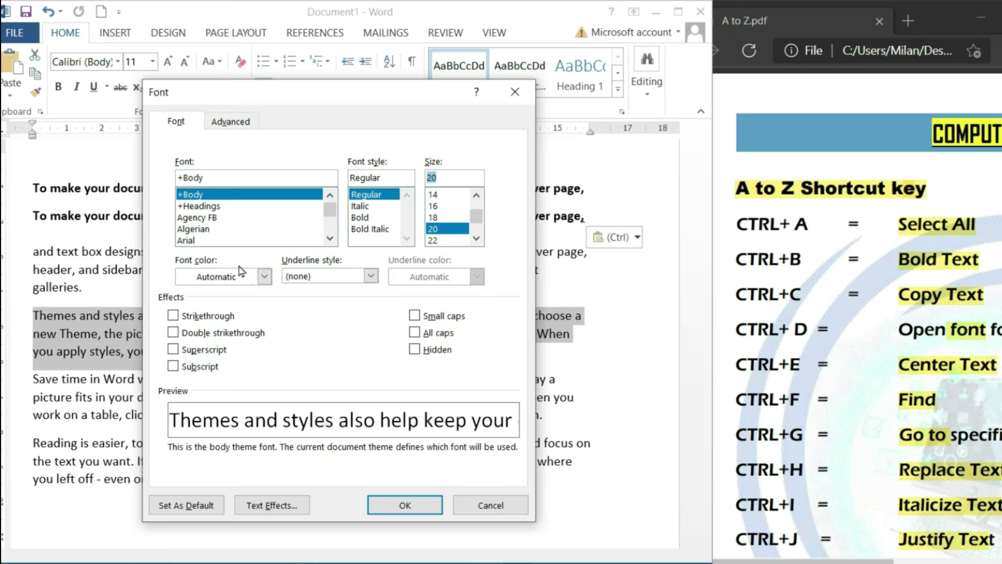
pyautogui.click(265, 276)
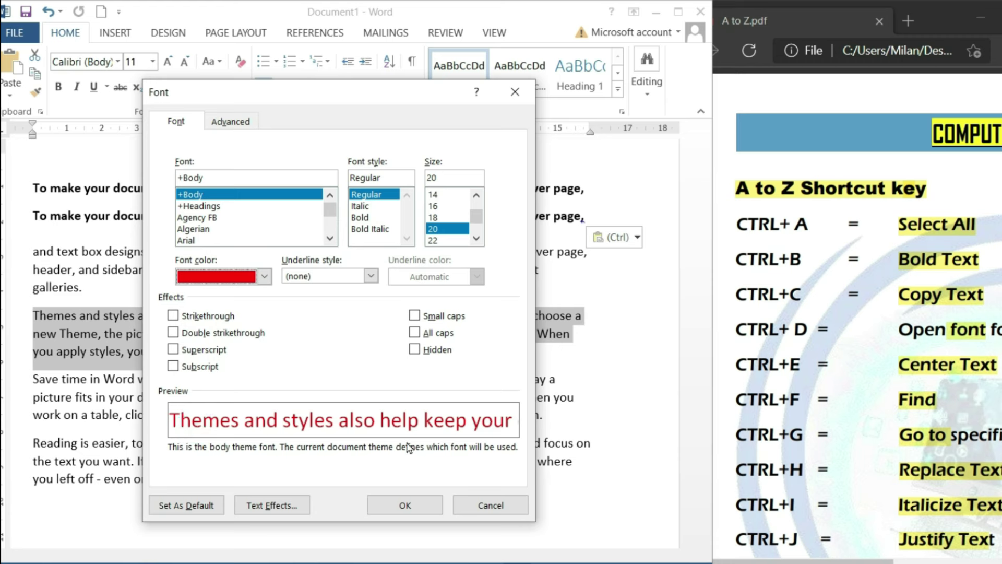
pyautogui.click(405, 505)
pyautogui.click(425, 398)
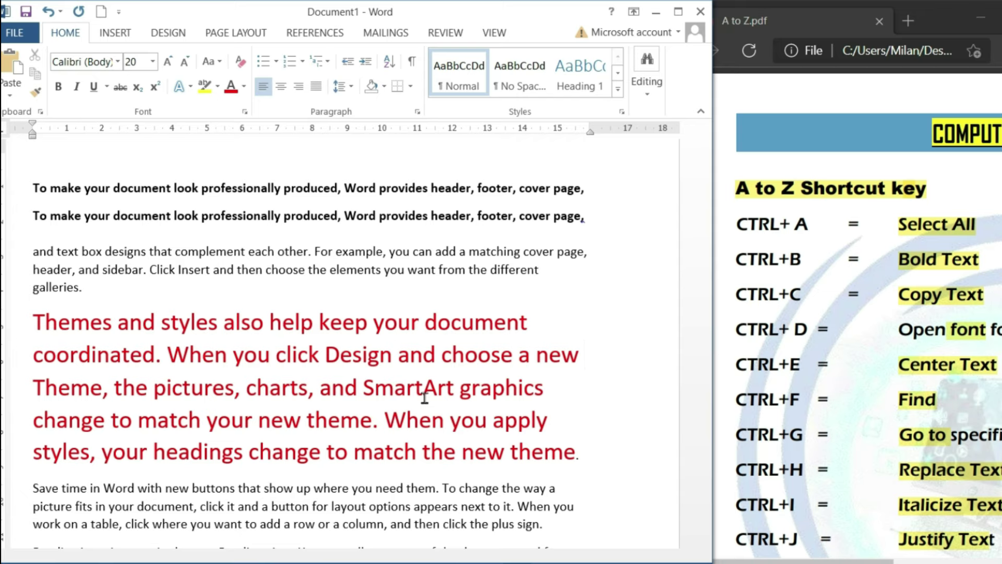
# Step: Break 'Themes' onto its own line and center it with Ctrl+E
pyautogui.scroll(5, 368, 375)
pyautogui.scroll(-3, 368, 374)
pyautogui.scroll(-3, 110, 282)
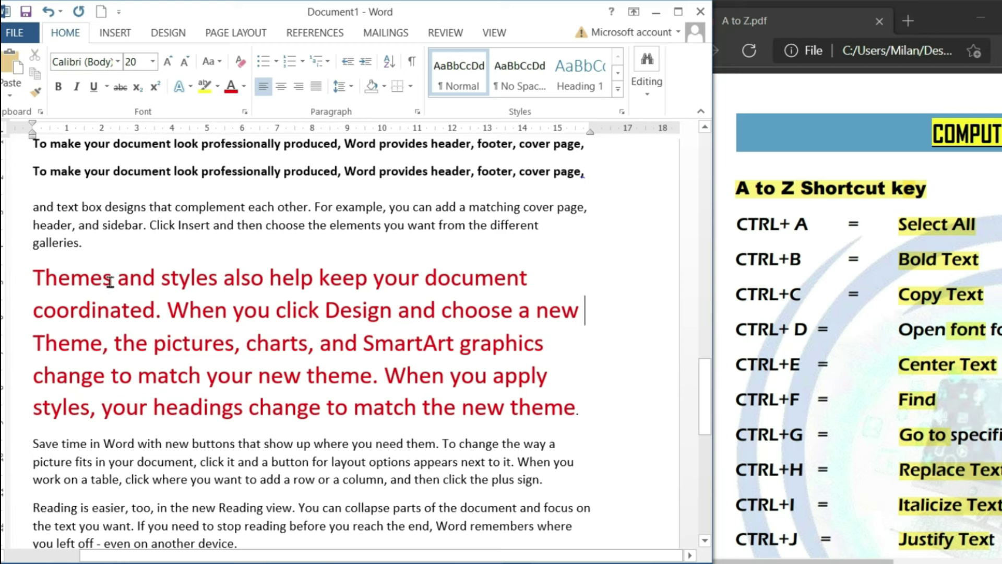
pyautogui.click(110, 282)
pyautogui.press('Return')
pyautogui.press('Left')
pyautogui.press('Left')
pyautogui.press('Left')
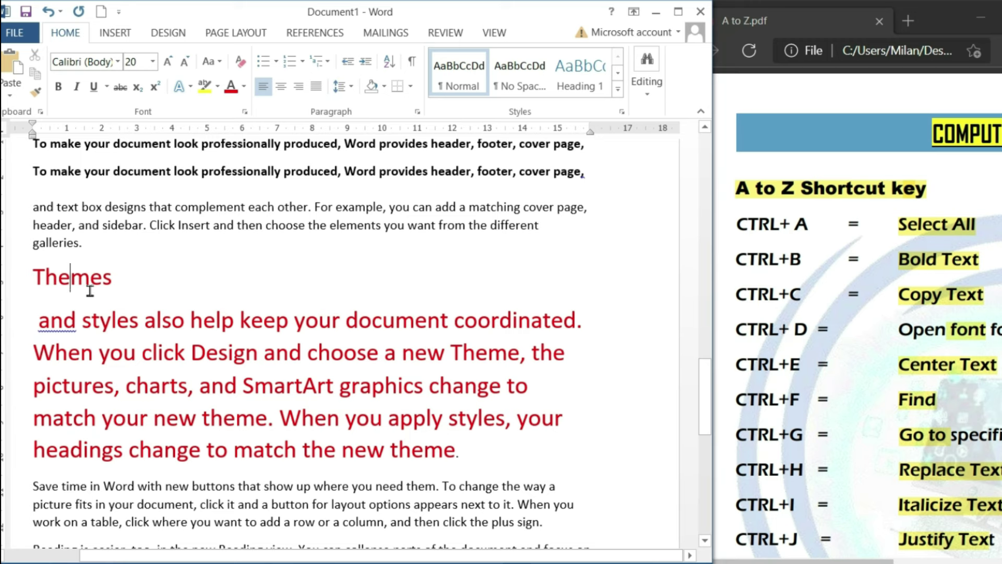
pyautogui.hotkey('ctrl', 'e')
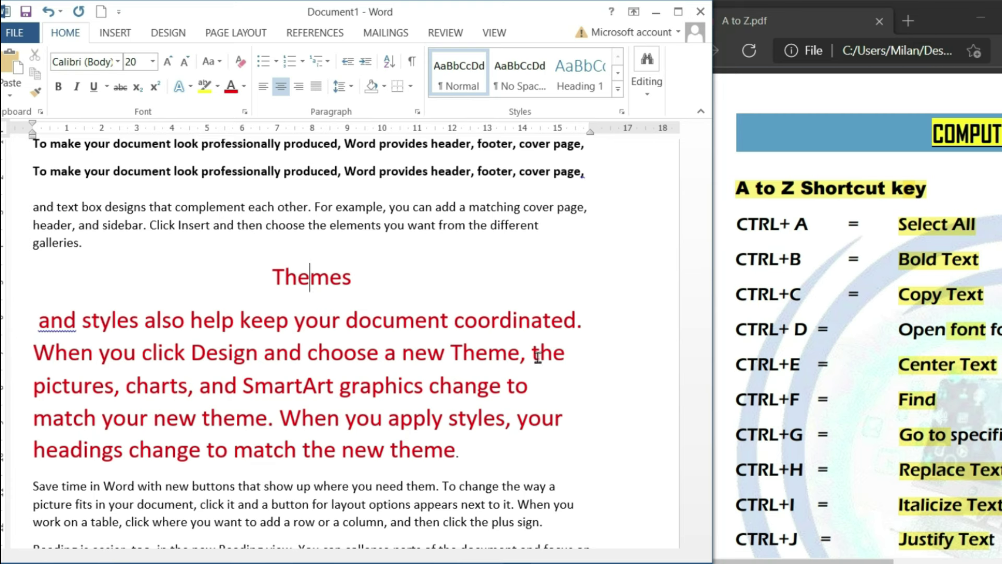
pyautogui.scroll(-2, 818, 352)
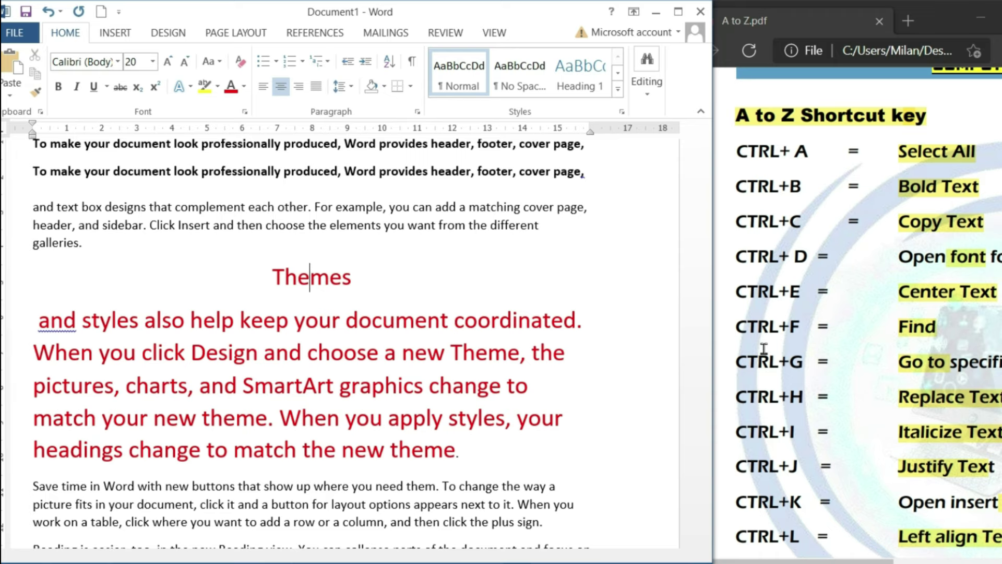
pyautogui.hotkey('ctrl', 'f')
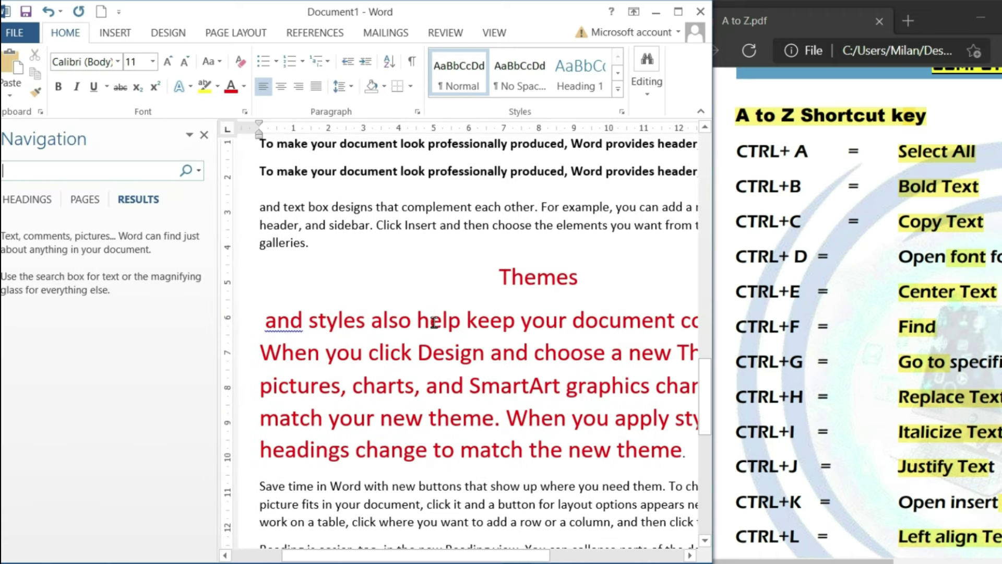
pyautogui.click(31, 173)
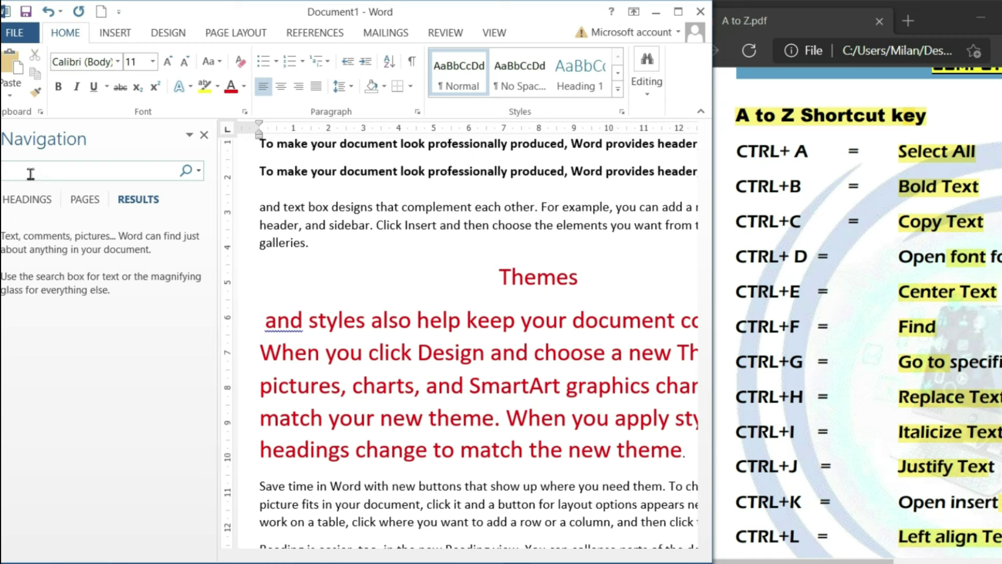
pyautogui.write('new')
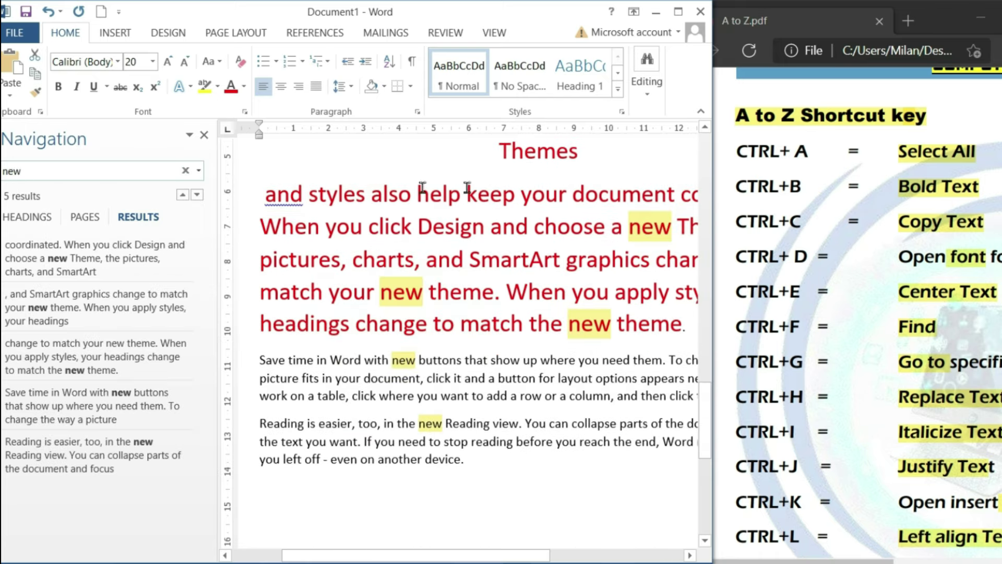
pyautogui.hscroll(3, 476, 358)
pyautogui.hscroll(-3, 575, 418)
pyautogui.hscroll(3, 679, 470)
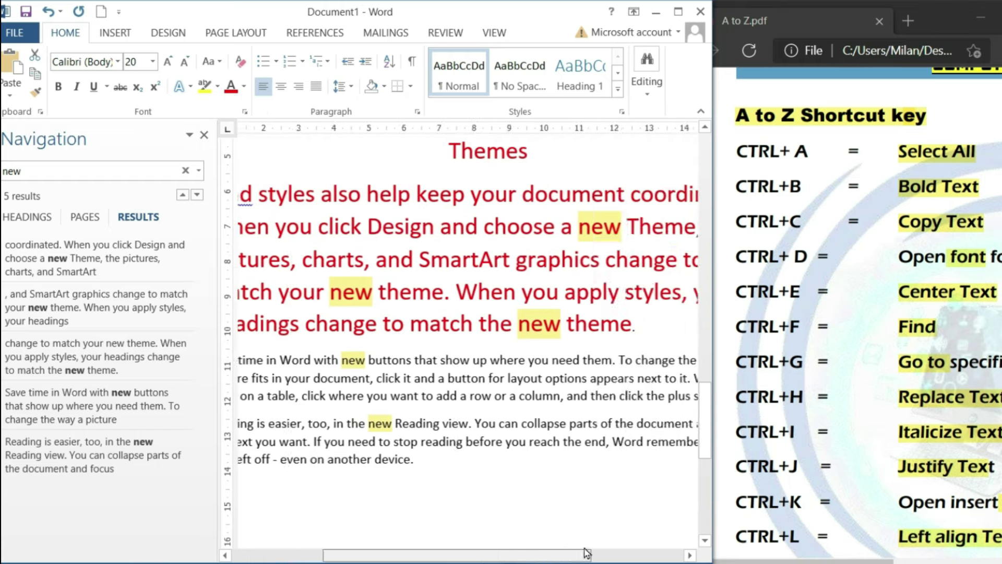
pyautogui.moveTo(706, 442)
pyautogui.mouseDown()
pyautogui.moveTo(714, 375)
pyautogui.moveTo(706, 459)
pyautogui.mouseUp()
pyautogui.moveTo(527, 554); pyautogui.dragTo(481, 547)
pyautogui.hscroll(5, 480, 547)
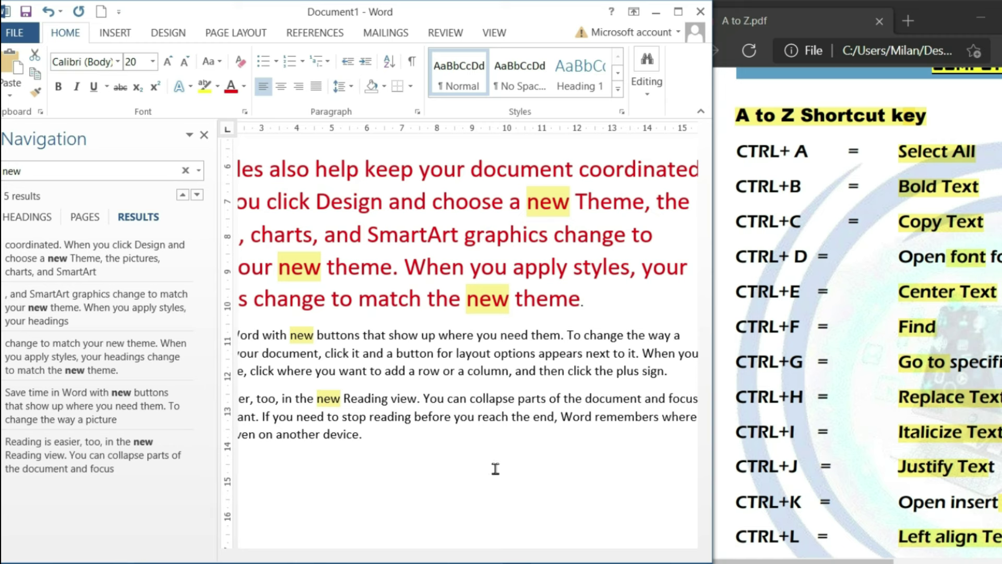
pyautogui.click(204, 135)
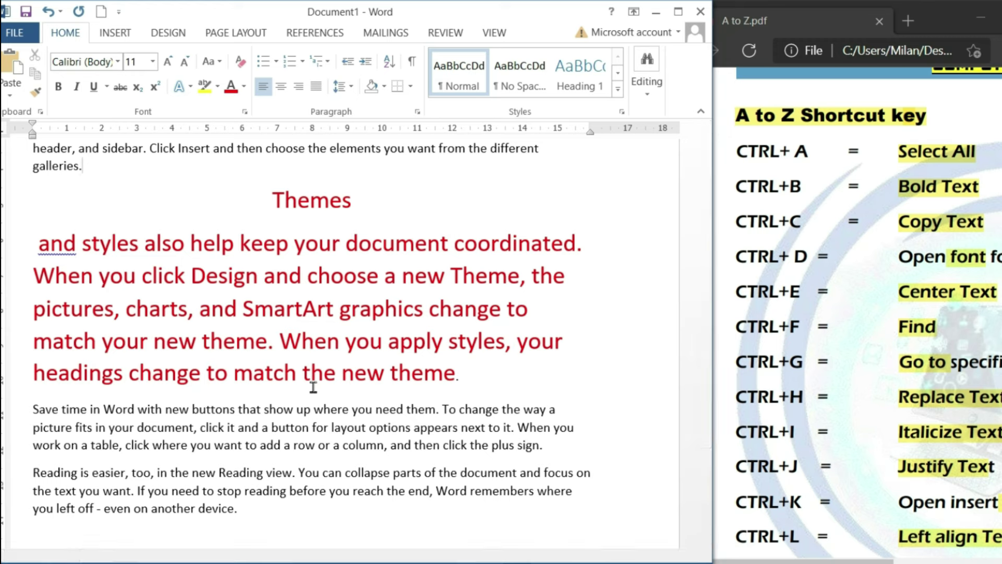
pyautogui.hotkey('ctrl', 'g')
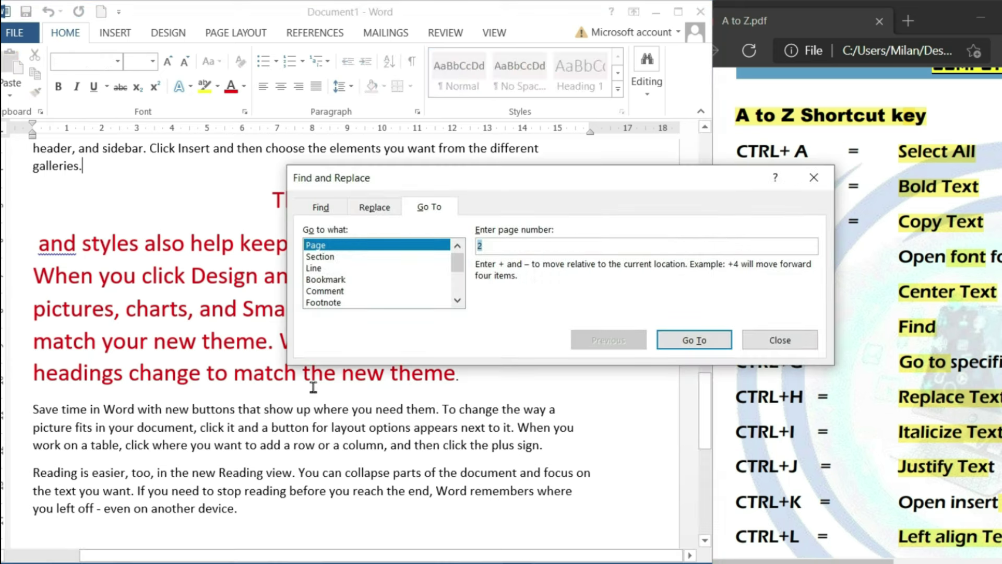
pyautogui.press('BackSpace')
pyautogui.write('1')
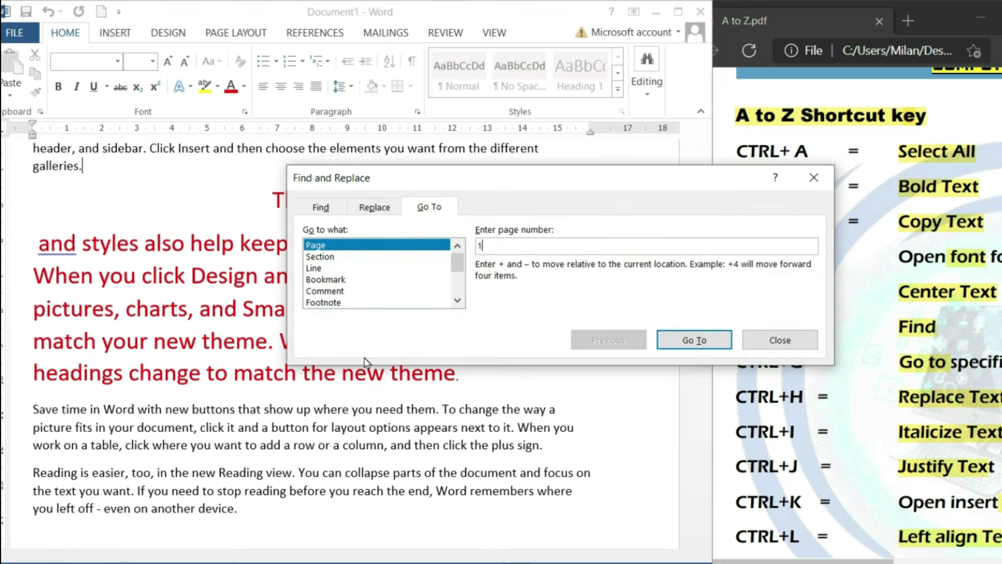
pyautogui.click(683, 342)
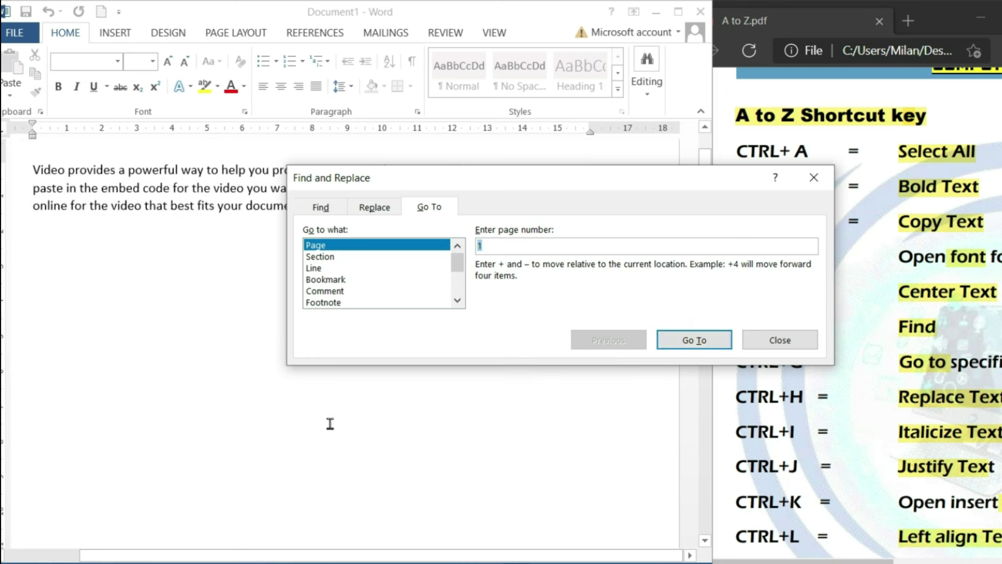
pyautogui.press('BackSpace')
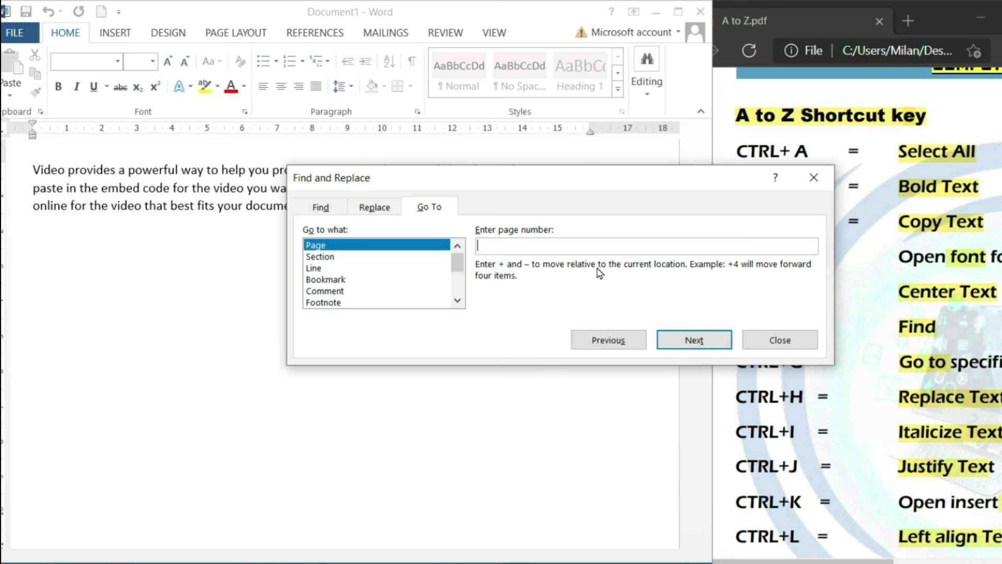
pyautogui.write('2')
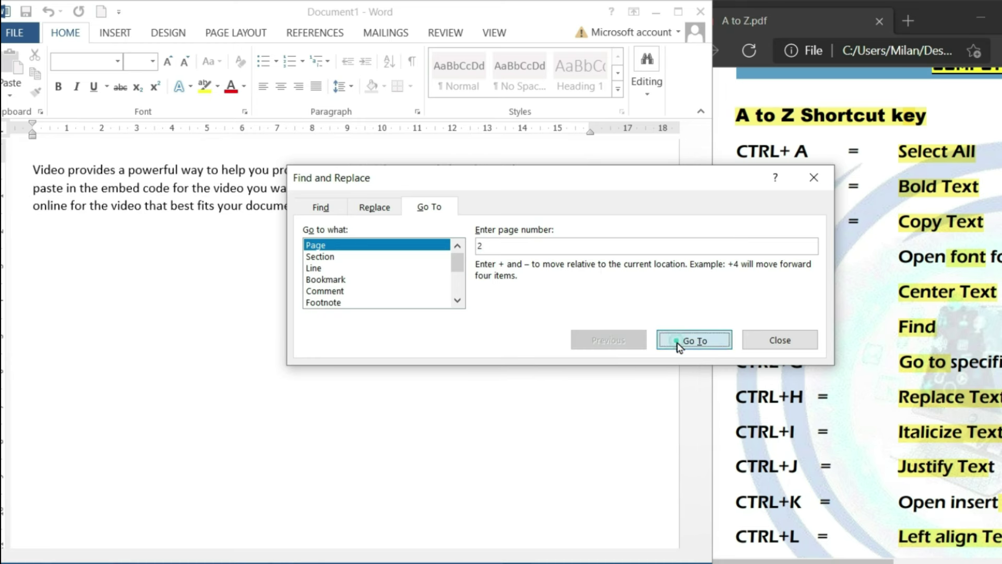
pyautogui.click(684, 342)
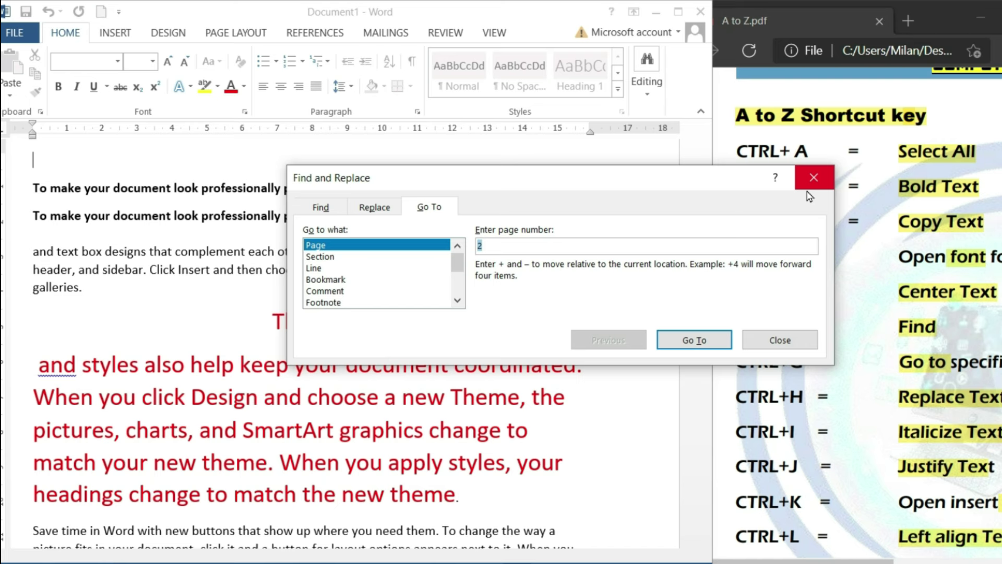
pyautogui.click(807, 191)
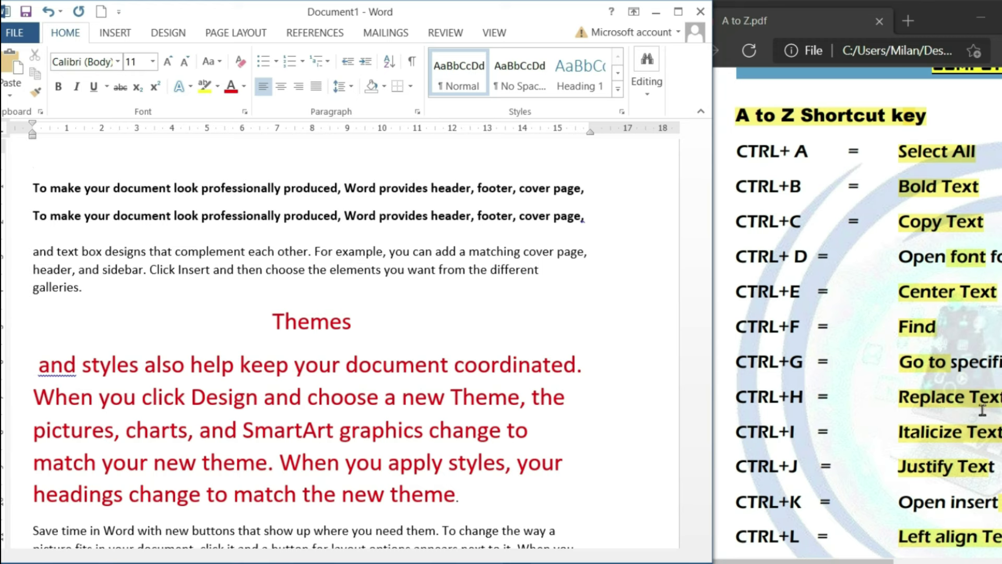
# Step: Replace all 5 occurrences of 'new' with 'old' using Find and Replace
pyautogui.hotkey('ctrl', 'h')
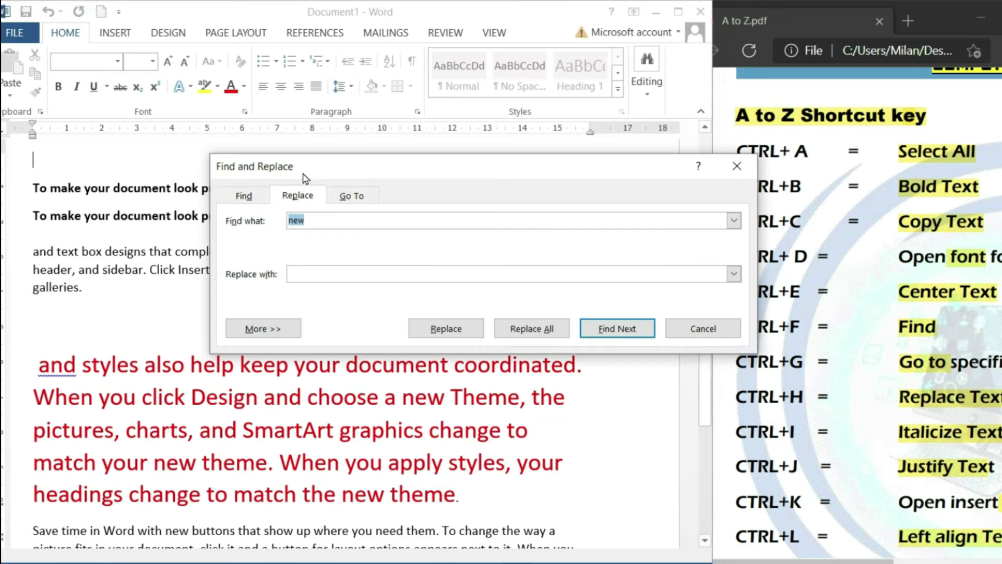
pyautogui.moveTo(473, 170); pyautogui.dragTo(375, 165)
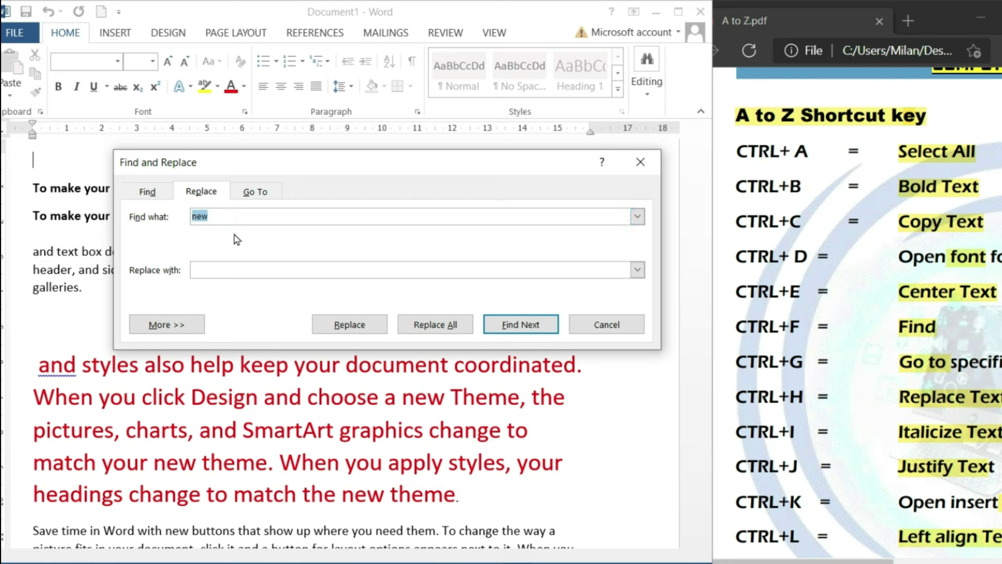
pyautogui.click(229, 216)
pyautogui.click(520, 325)
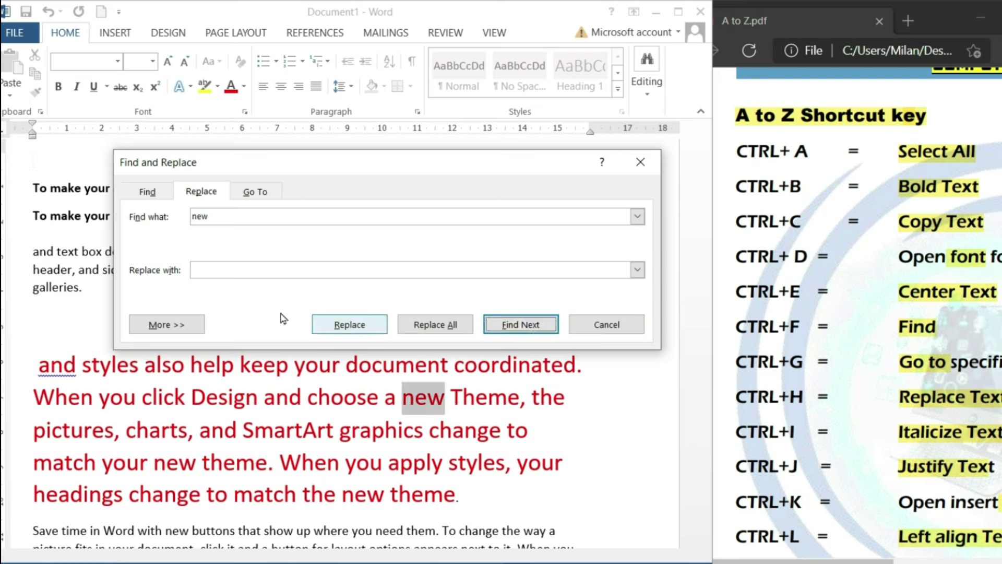
pyautogui.click(227, 267)
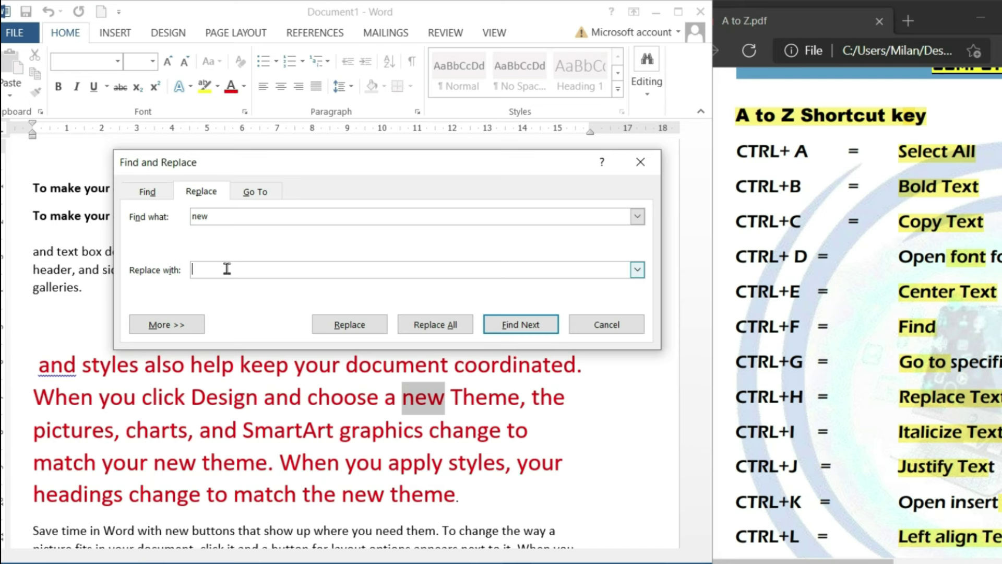
pyautogui.write('old')
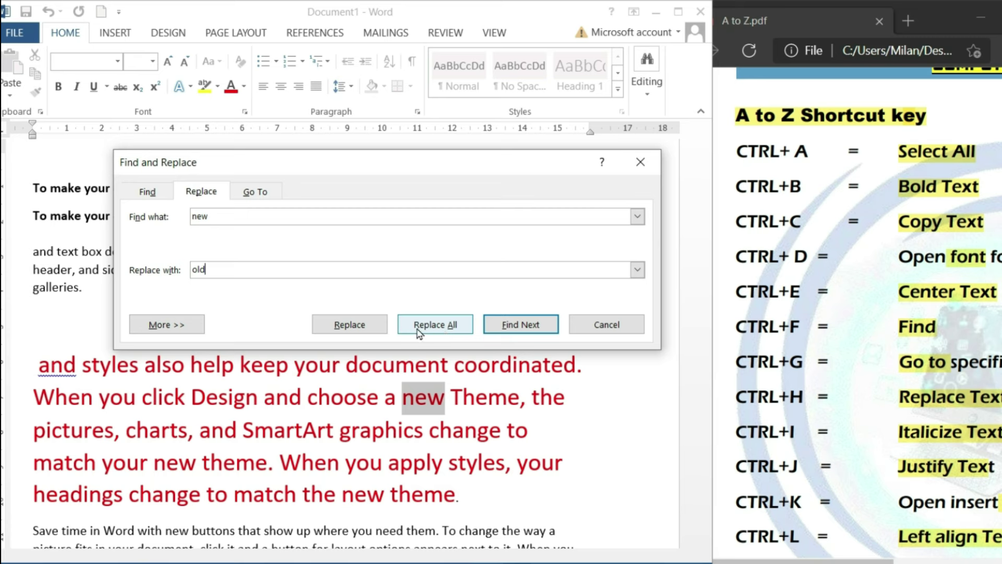
pyautogui.click(443, 330)
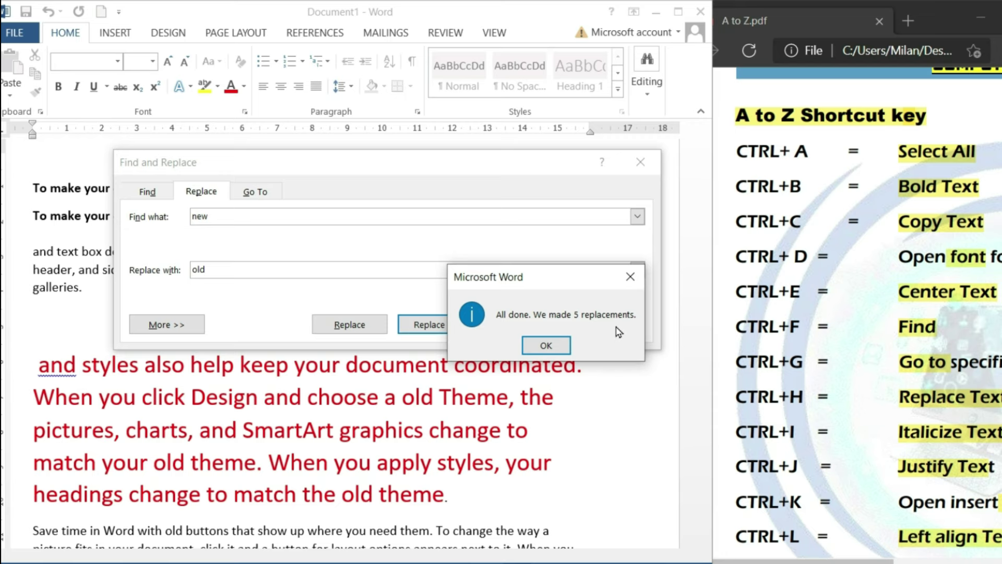
pyautogui.click(546, 345)
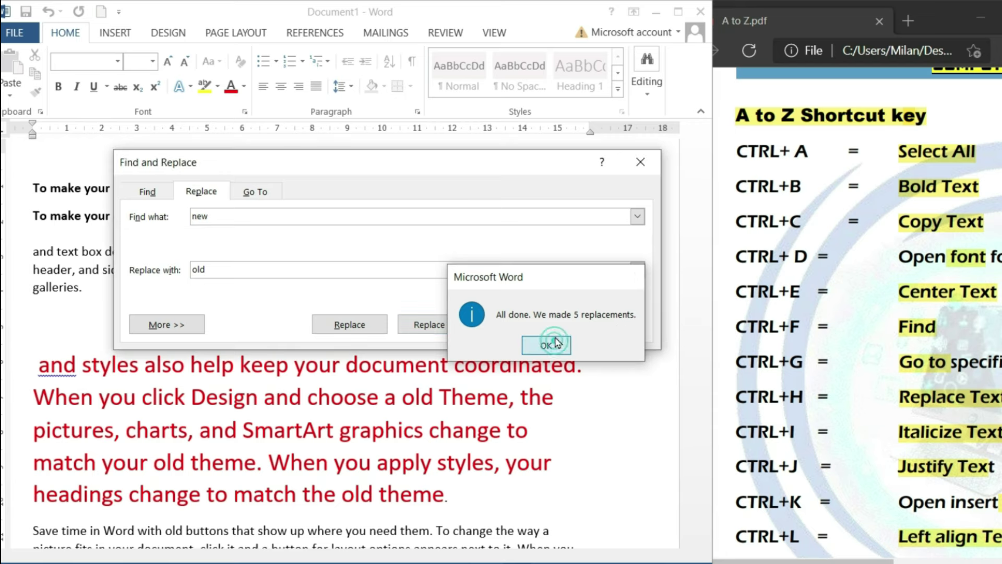
pyautogui.click(642, 163)
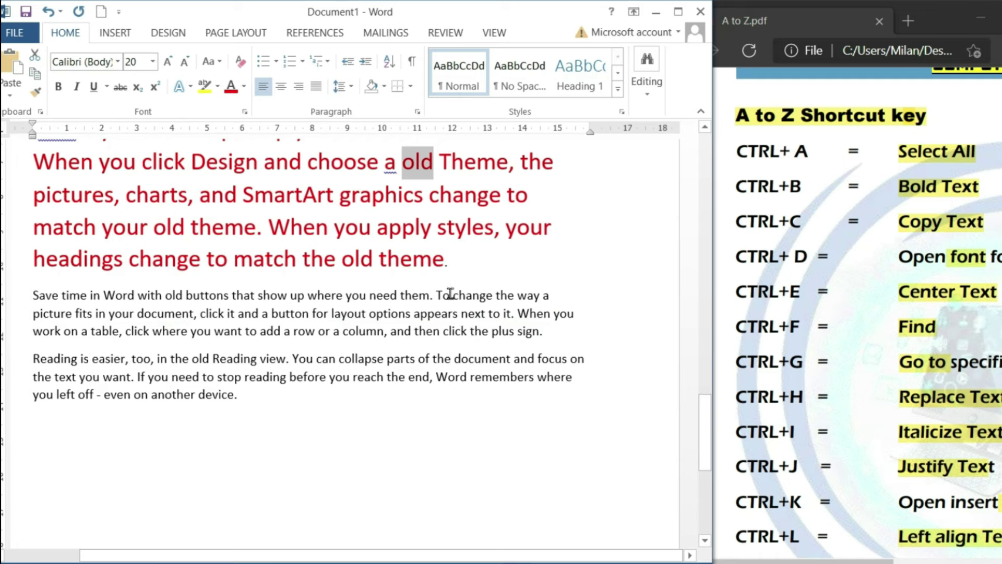
pyautogui.scroll(2, 574, 298)
pyautogui.scroll(3, 574, 339)
# Step: Select the red paragraph and italicize it with Ctrl+I
pyautogui.scroll(-2, 517, 360)
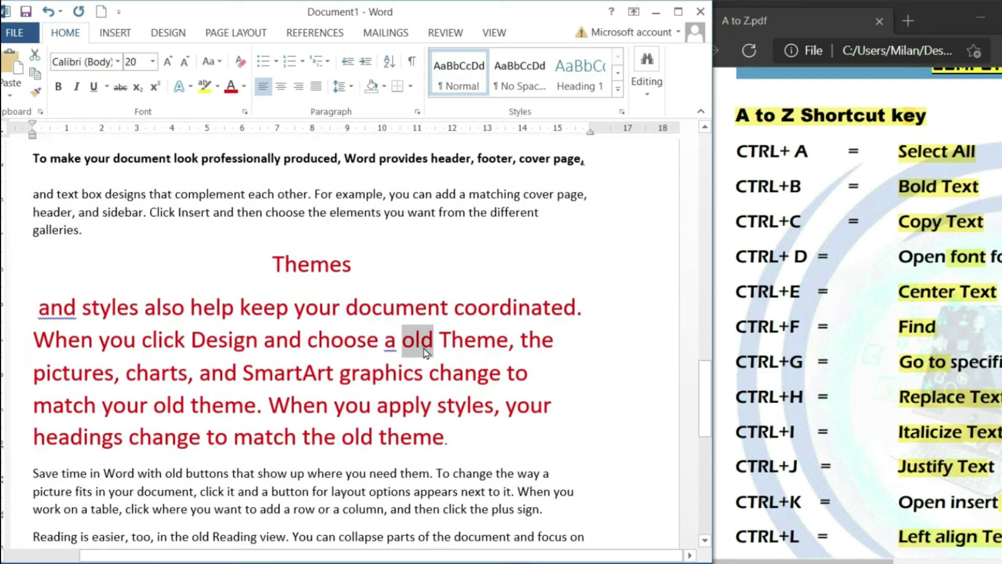
pyautogui.click(422, 353)
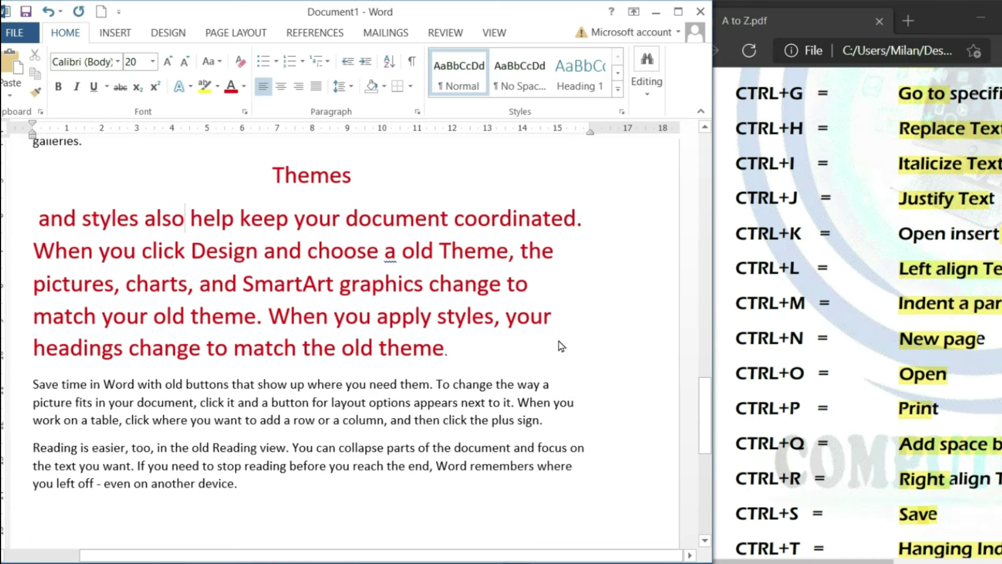
pyautogui.scroll(3, 195, 327)
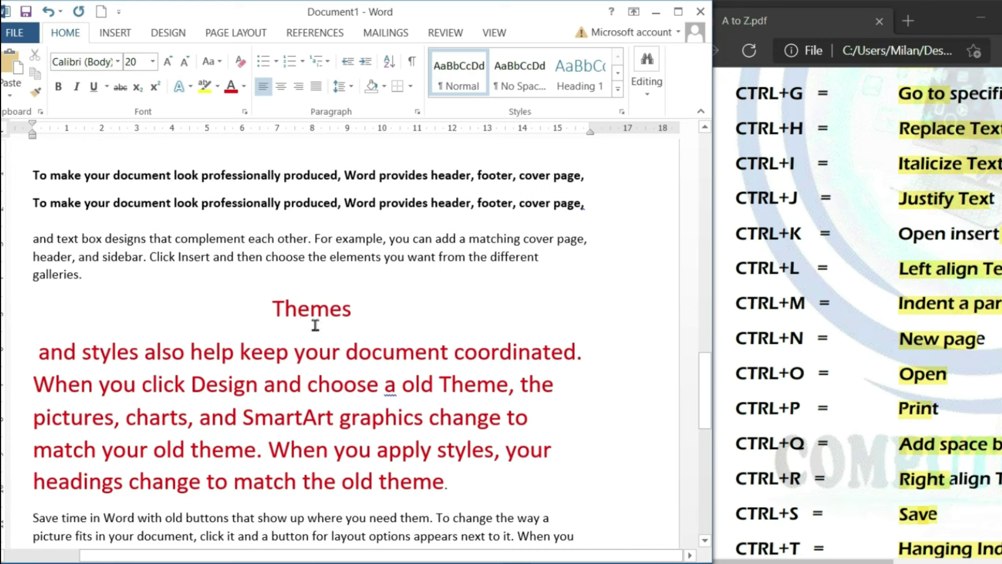
pyautogui.click(40, 352)
pyautogui.moveTo(180, 357); pyautogui.dragTo(517, 493)
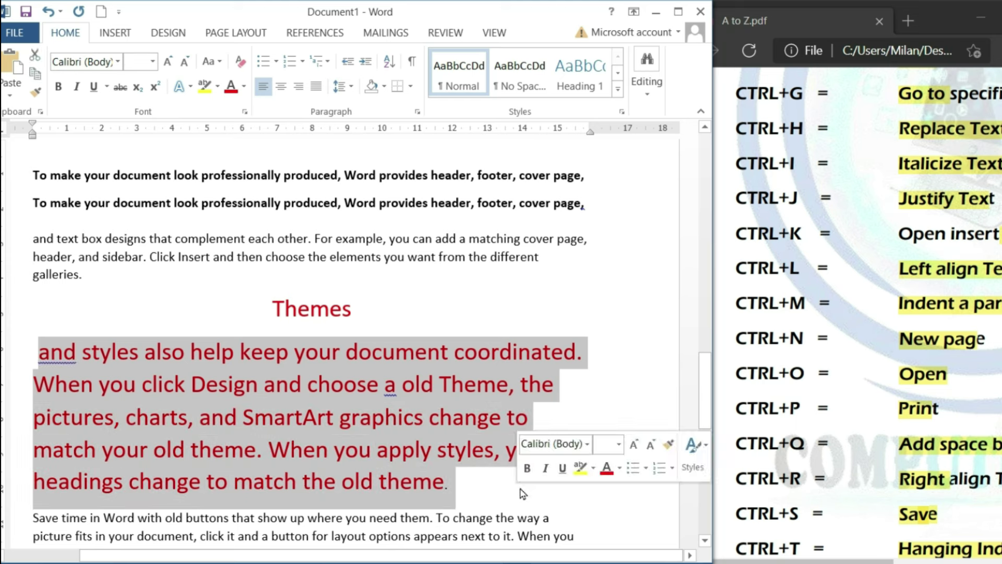
pyautogui.hotkey('ctrl', 'i')
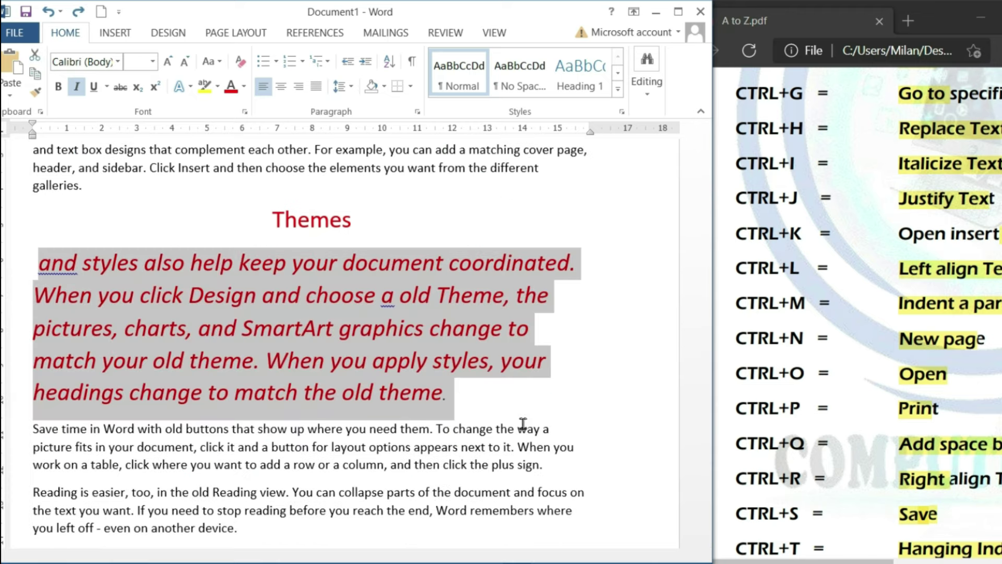
pyautogui.click(492, 493)
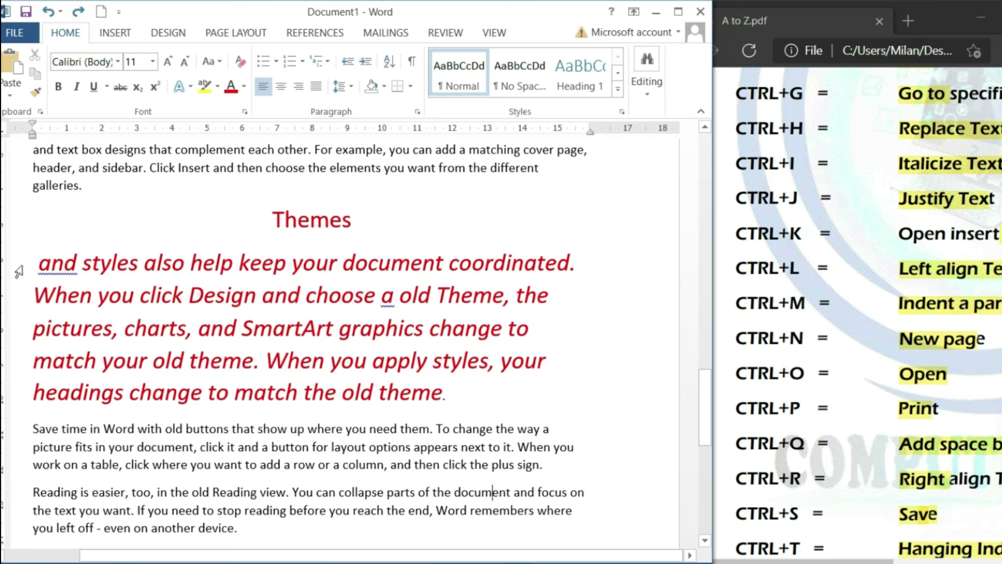
# Step: Reselect the red paragraph and remove its italics with Ctrl+I
pyautogui.moveTo(36, 262); pyautogui.dragTo(435, 394)
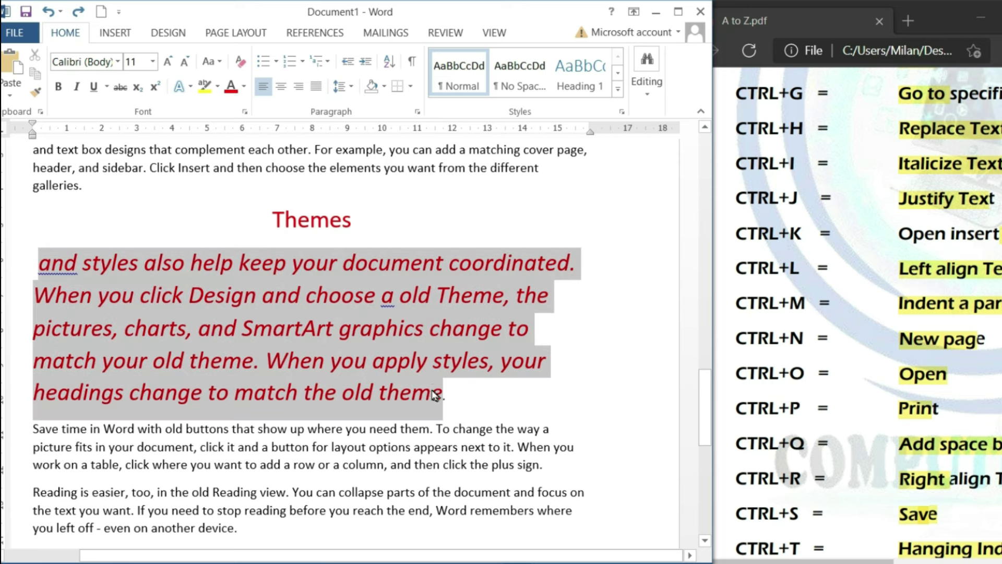
pyautogui.hotkey('ctrl', 'i')
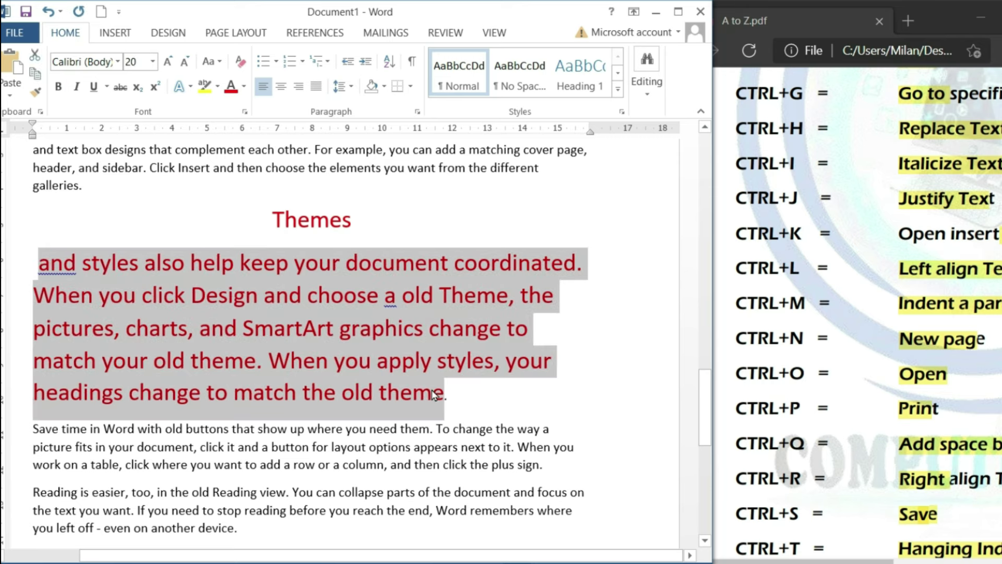
pyautogui.click(470, 395)
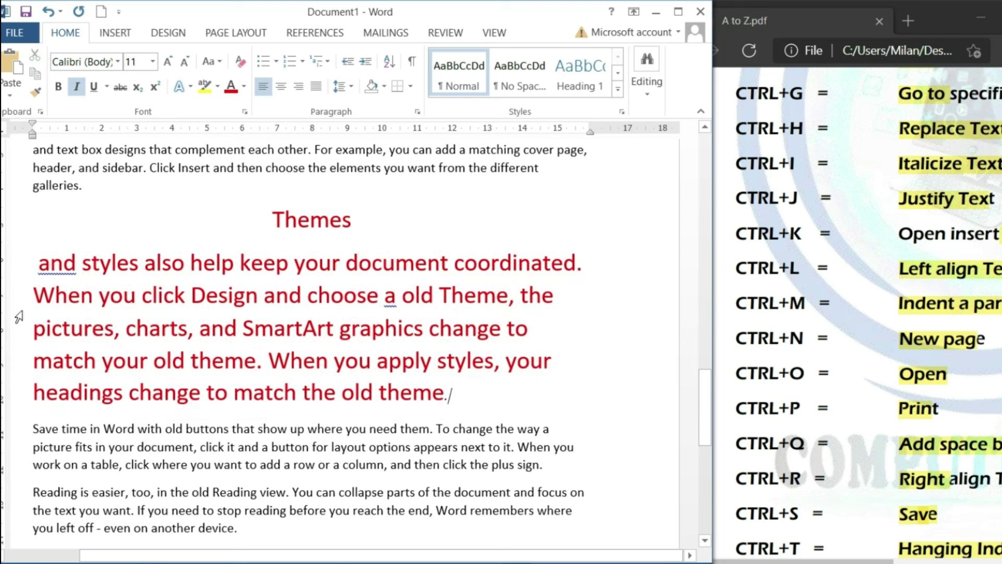
# Step: Move the insertion point through the red paragraph's line starts, ending after 'coordinated'
pyautogui.click(38, 264)
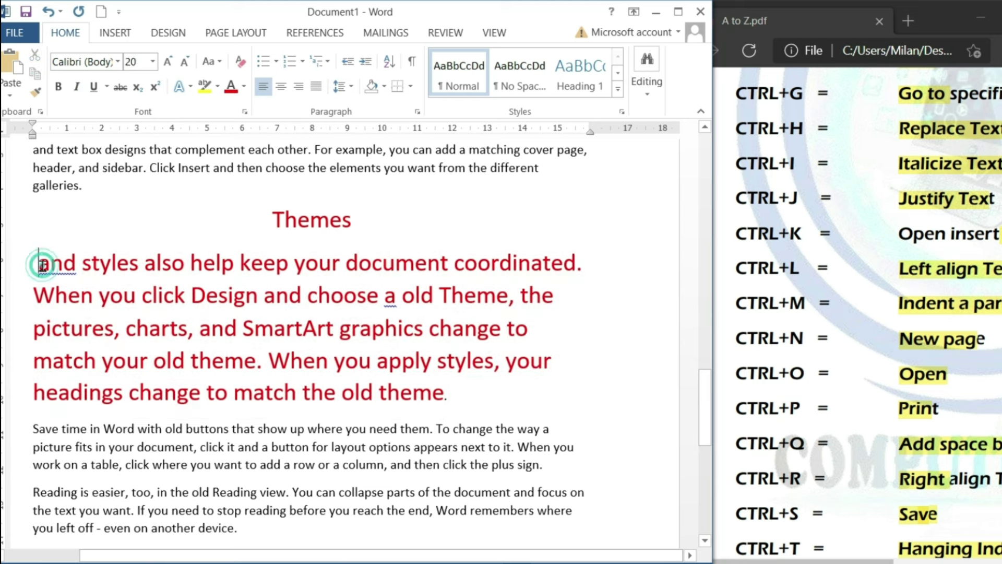
pyautogui.click(34, 292)
pyautogui.click(33, 328)
pyautogui.click(26, 354)
pyautogui.click(593, 266)
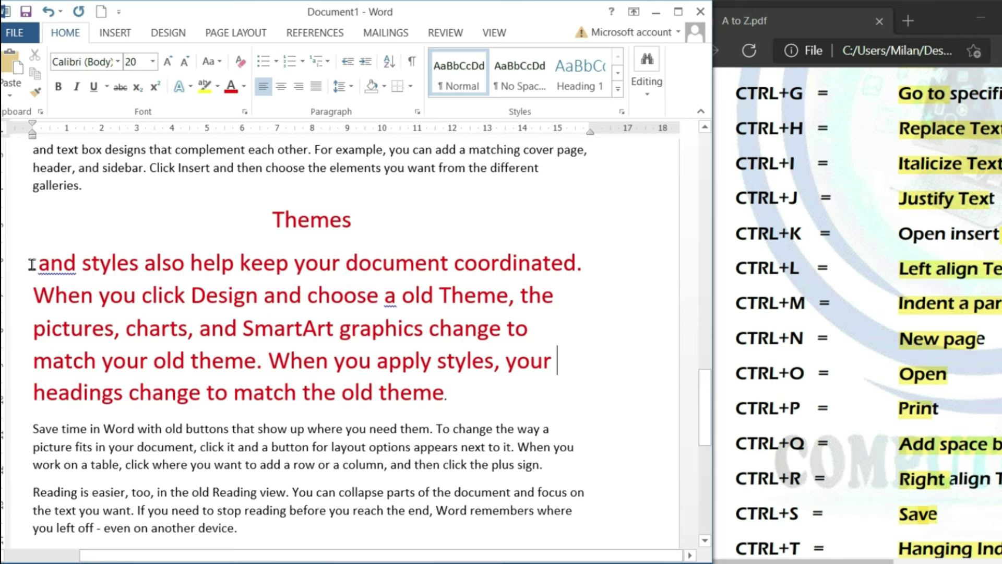
# Step: Justify the red paragraph under the Themes heading with Ctrl+J
pyautogui.moveTo(35, 267)
pyautogui.mouseDown()
pyautogui.moveTo(562, 264)
pyautogui.moveTo(574, 386)
pyautogui.mouseUp()
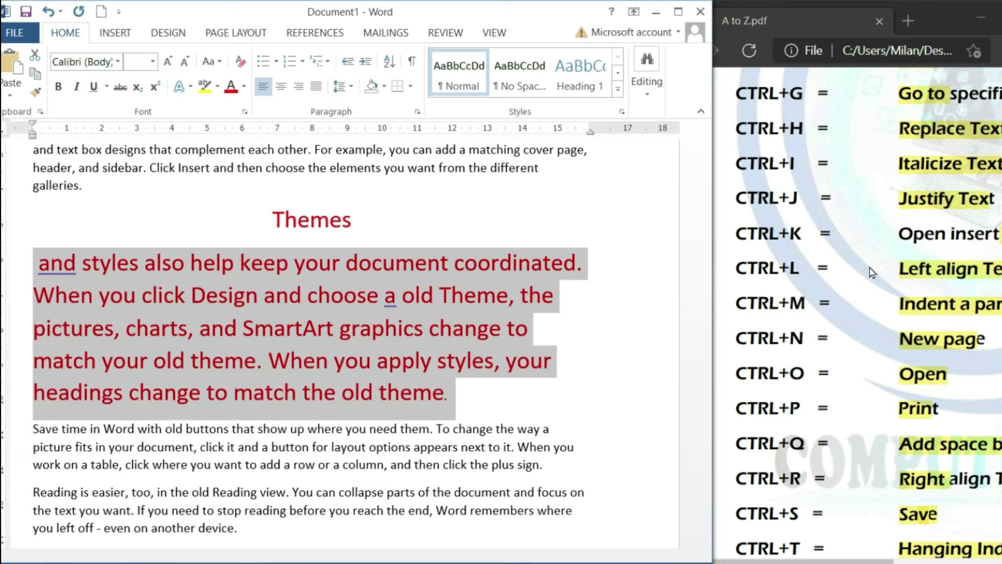
pyautogui.hotkey('ctrl', 'j')
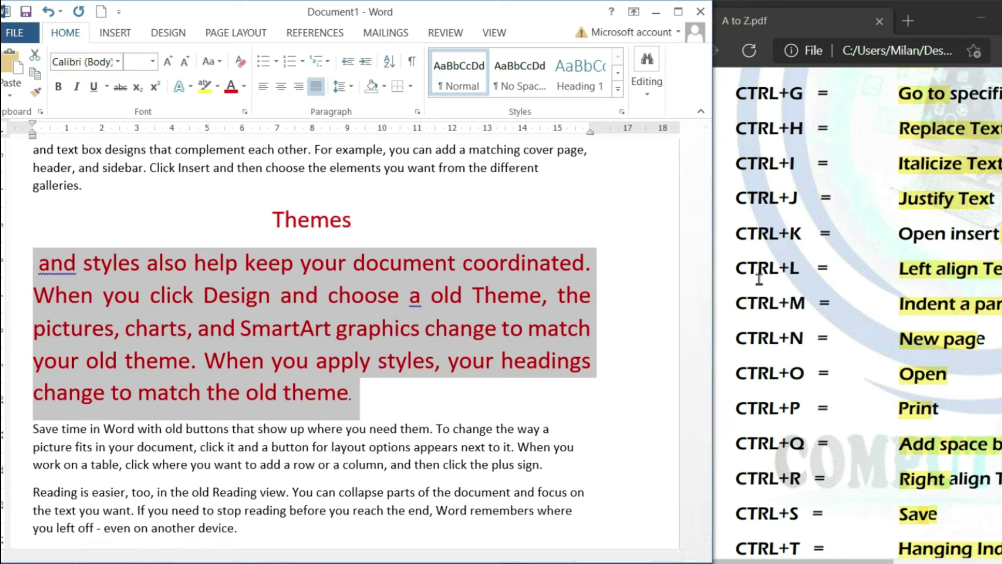
pyautogui.click(802, 243)
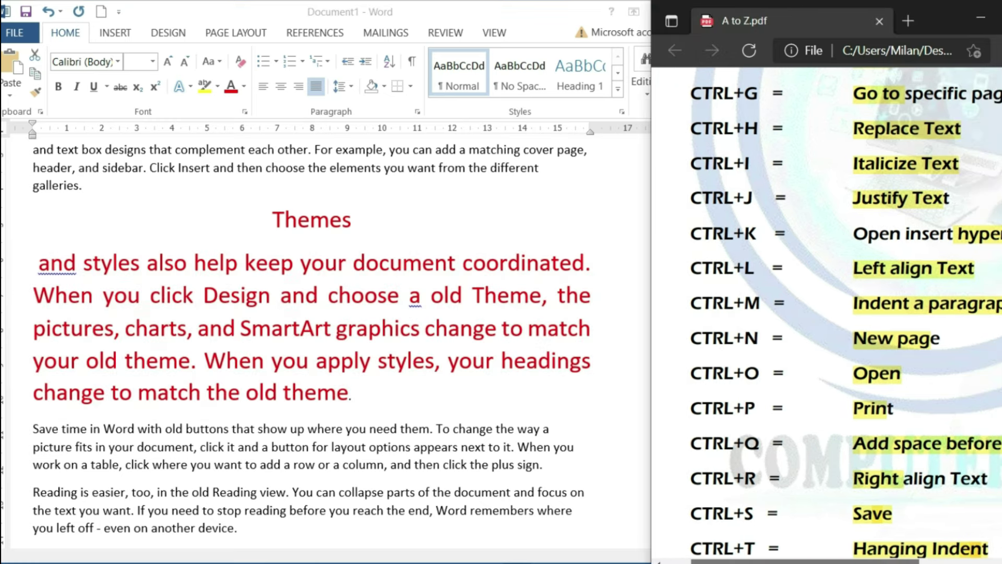
pyautogui.hscroll(3, 835, 313)
pyautogui.scroll(-5, 257, 308)
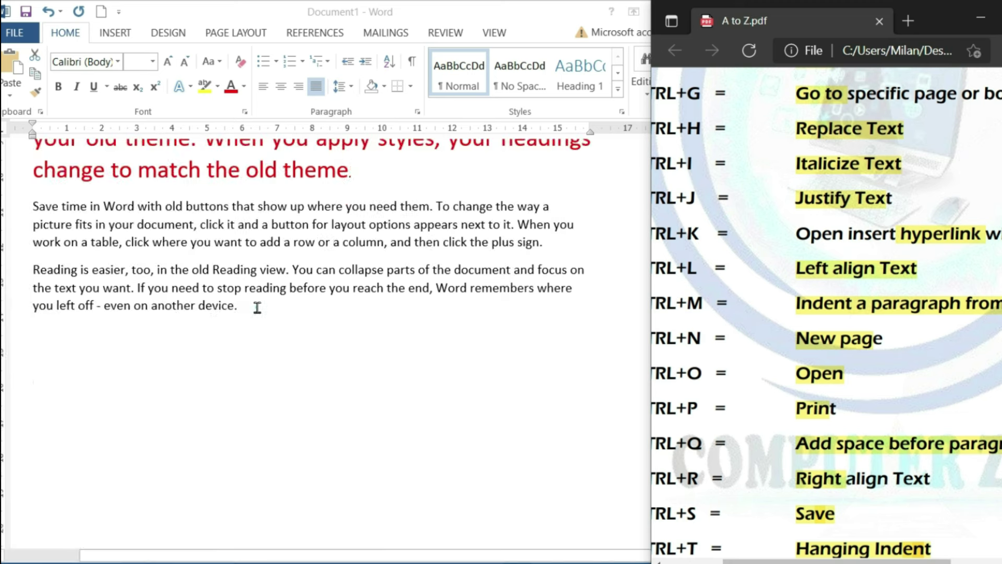
pyautogui.click(258, 308)
pyautogui.press('Return')
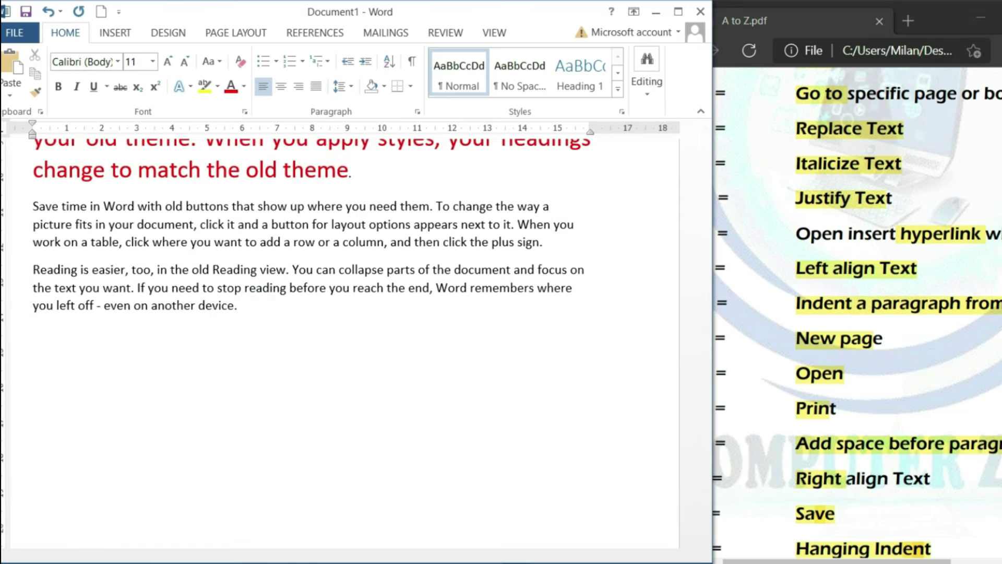
pyautogui.write('Facebook-')
pyautogui.write('www.facebook.com')
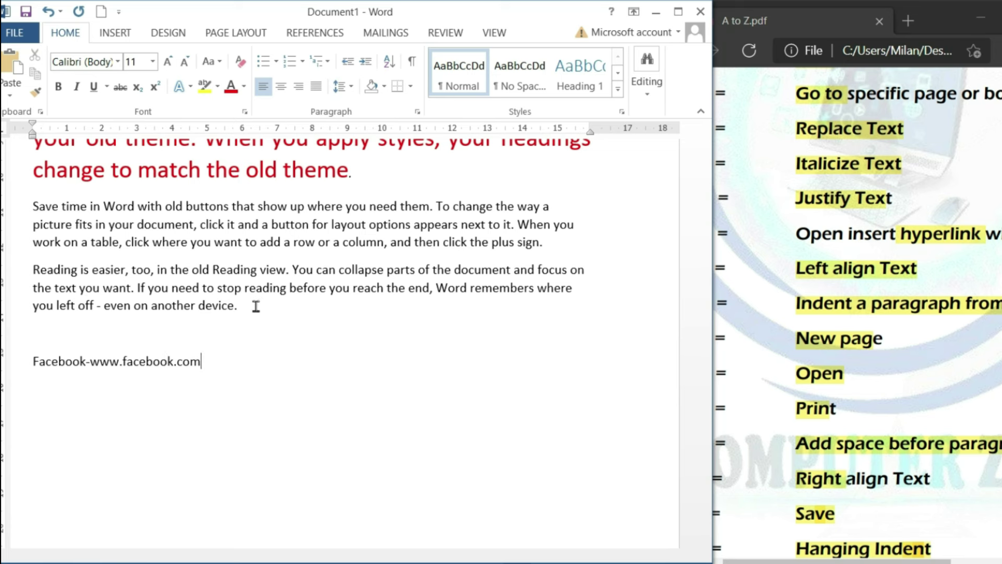
pyautogui.click(240, 377)
pyautogui.click(90, 362)
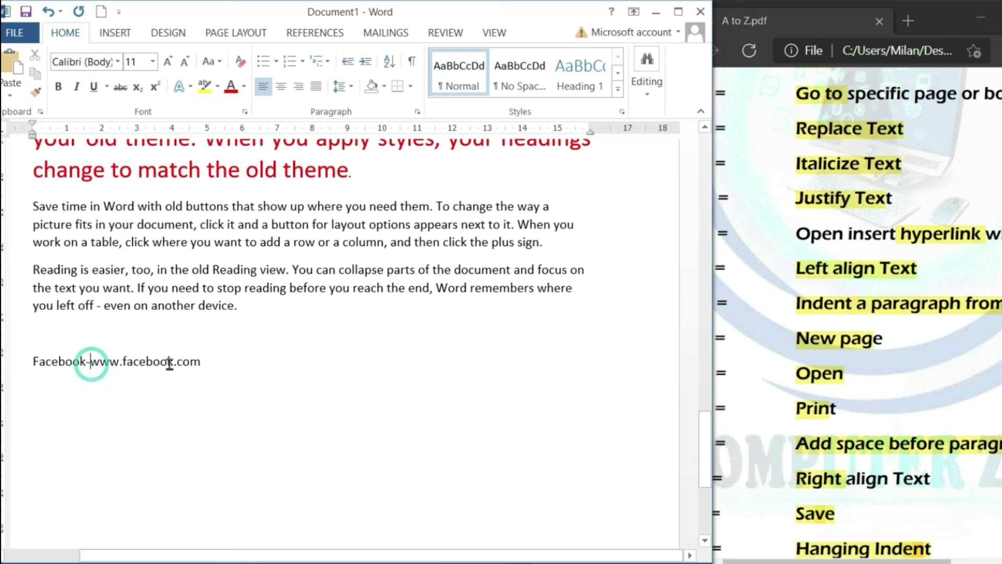
pyautogui.moveTo(92, 363); pyautogui.dragTo(206, 368)
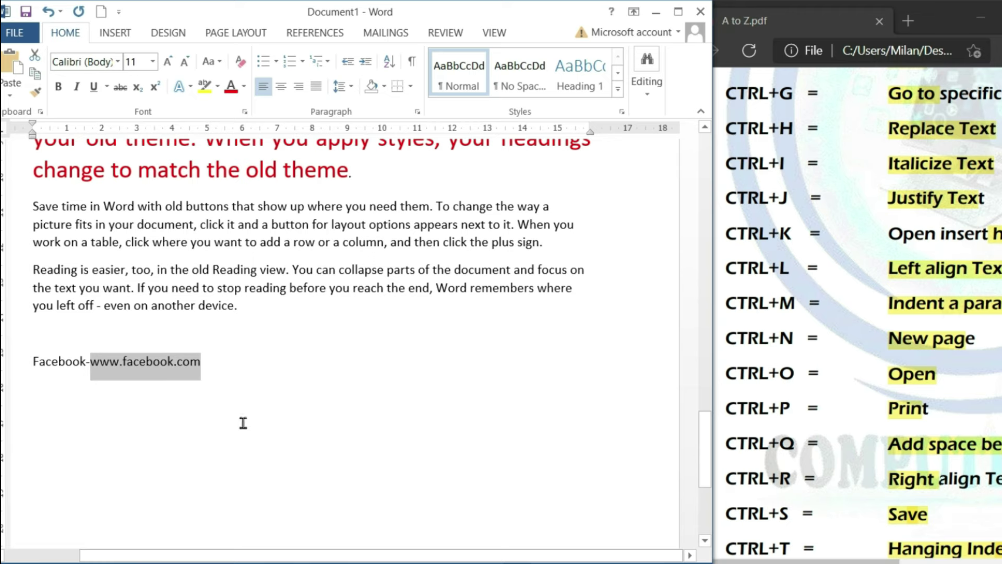
pyautogui.hotkey('ctrl', 'k')
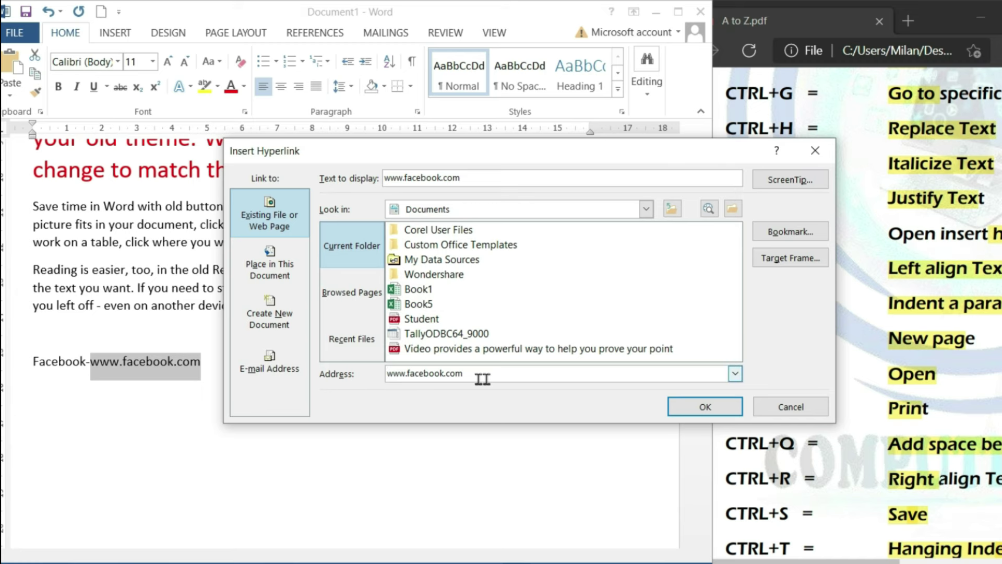
pyautogui.press('Return')
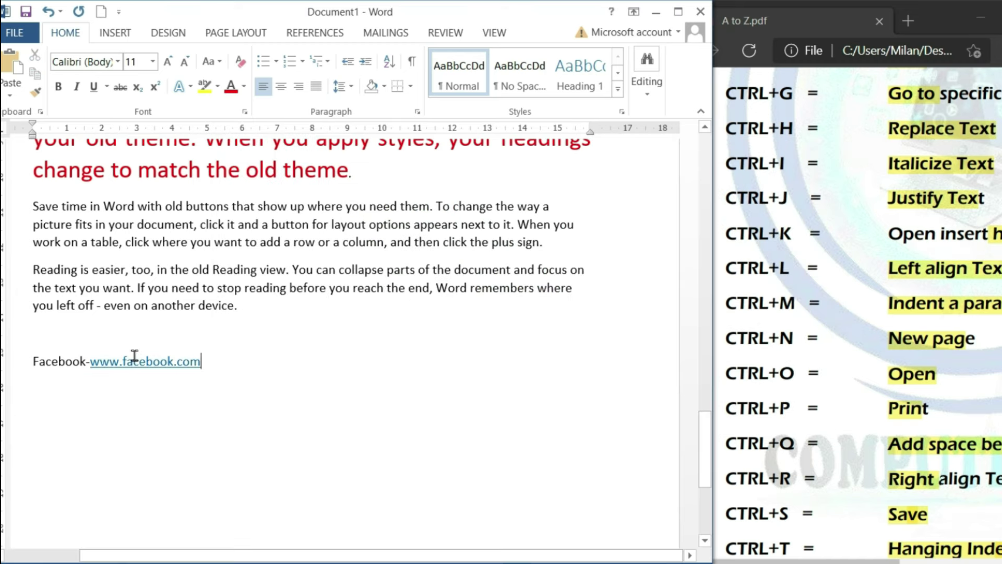
pyautogui.moveTo(145, 362)
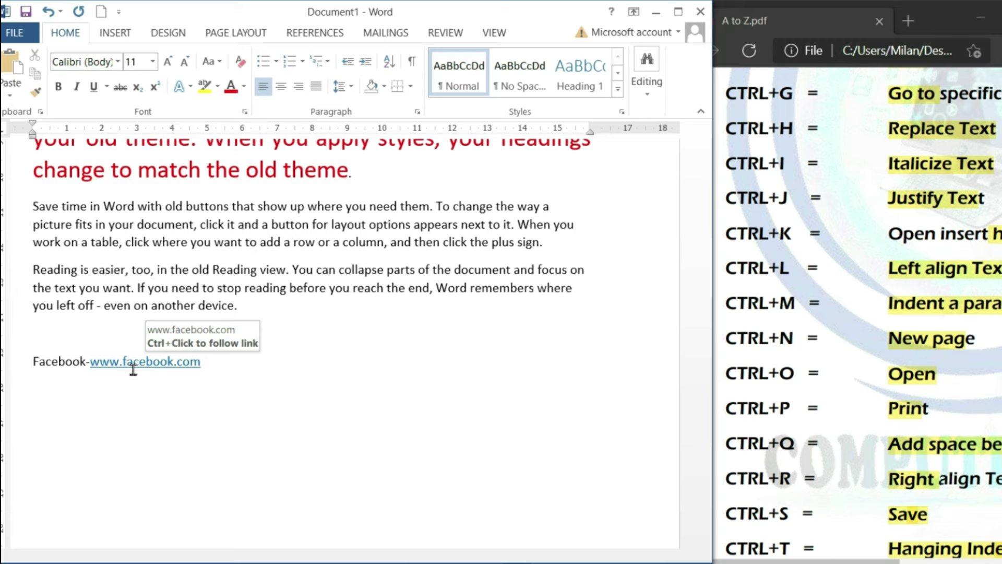
pyautogui.hotkey('ctrl', 'z')
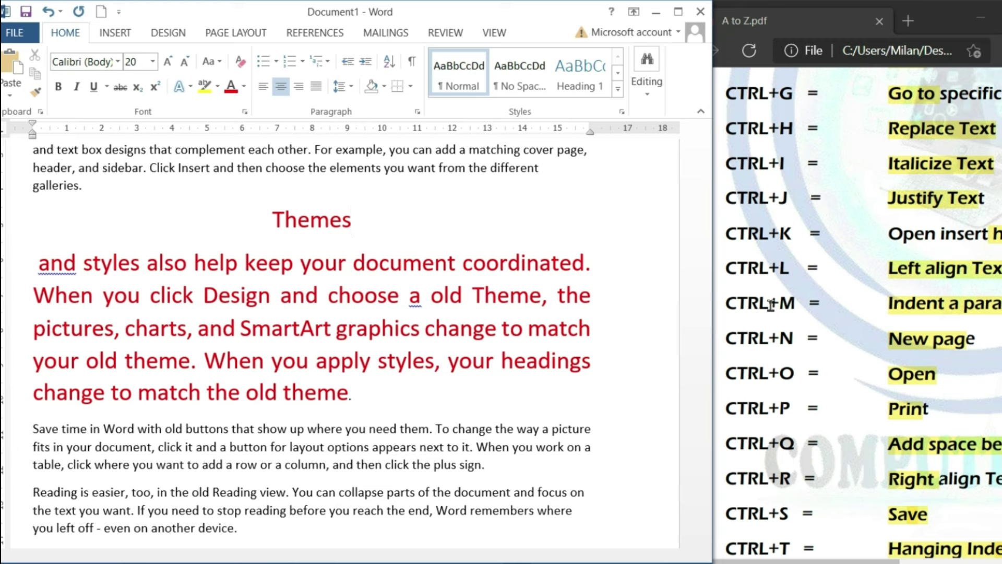
pyautogui.doubleClick(334, 222)
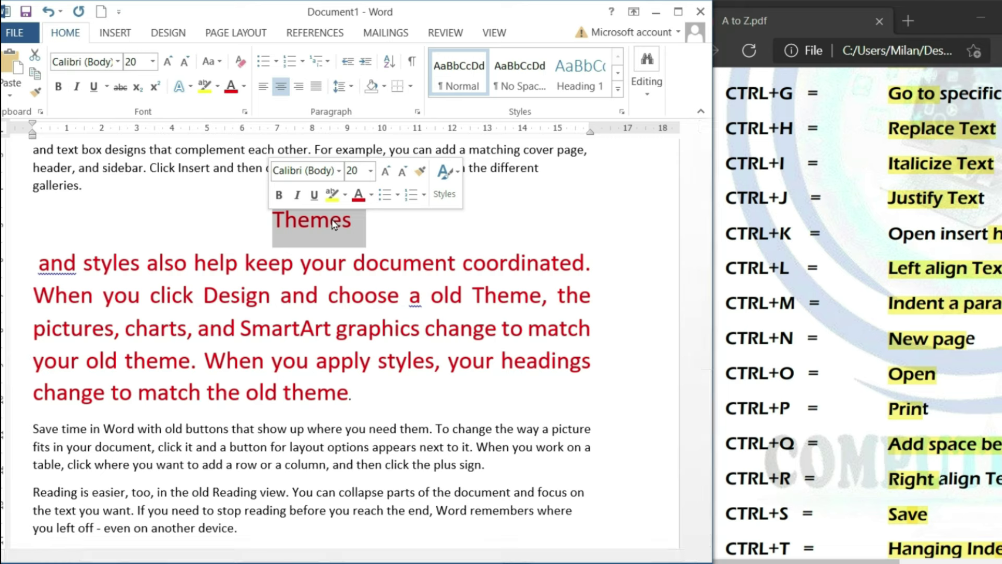
pyautogui.hotkey('ctrl', 'l')
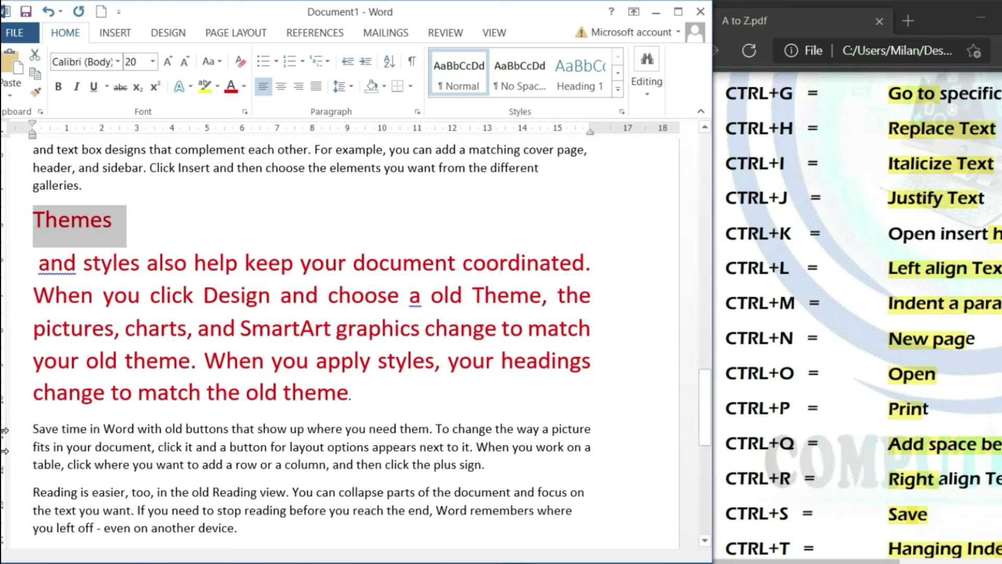
pyautogui.moveTo(857, 313)
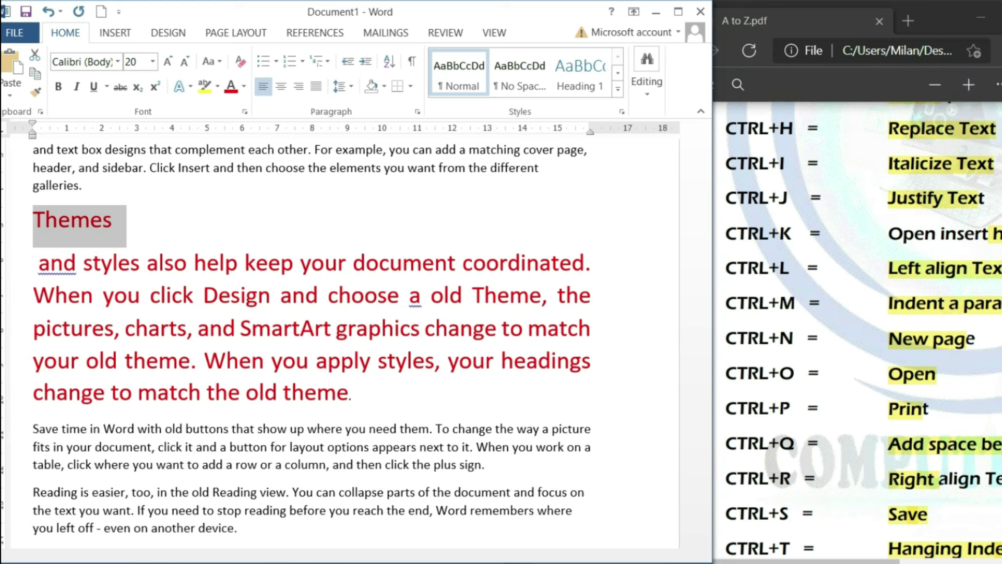
pyautogui.hotkey('ctrl', 'r')
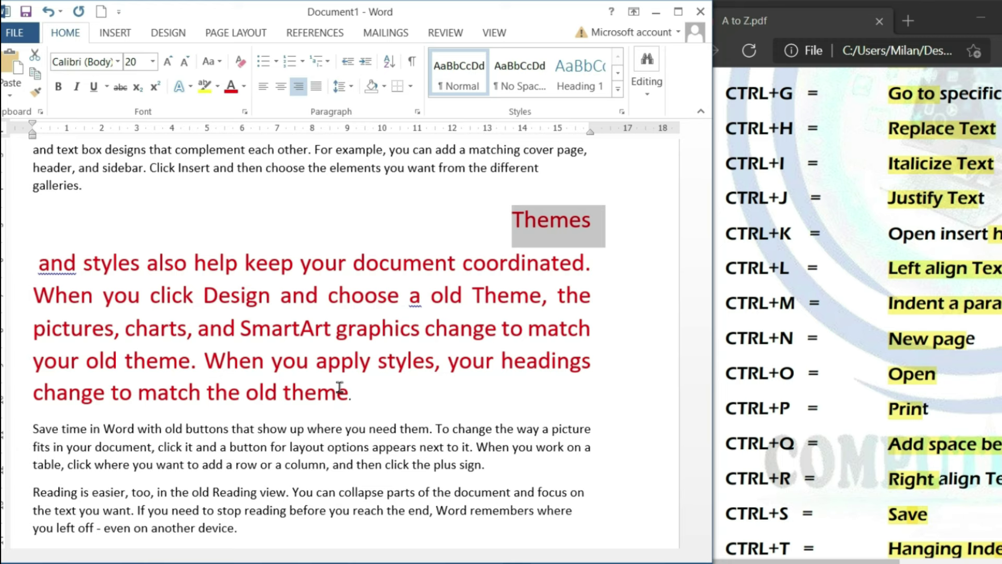
pyautogui.hotkey('ctrl', 'e')
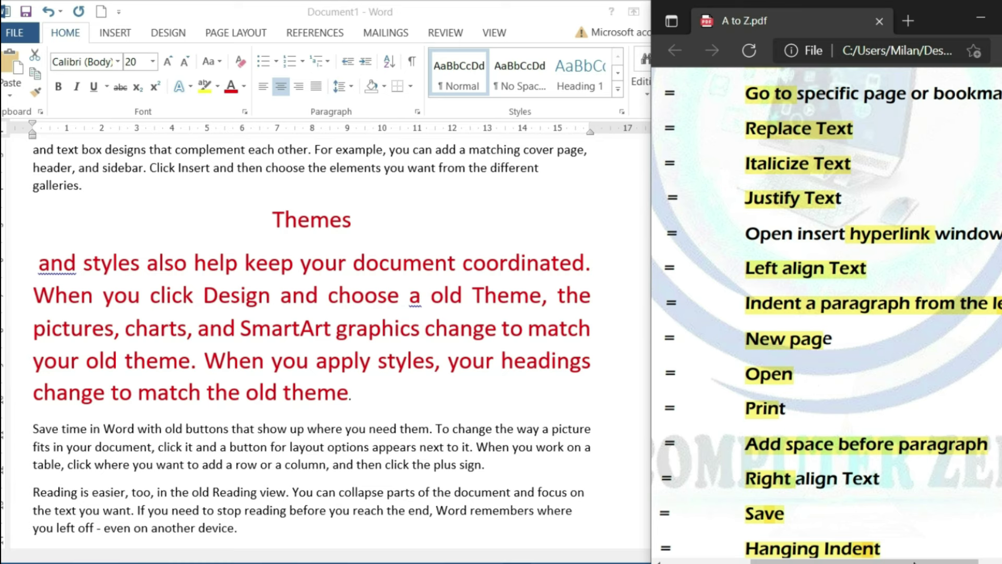
# Step: Indent the paragraph below the second bold line one step from the left
pyautogui.moveTo(920, 561); pyautogui.dragTo(845, 561)
pyautogui.hscroll(-2, 827, 315)
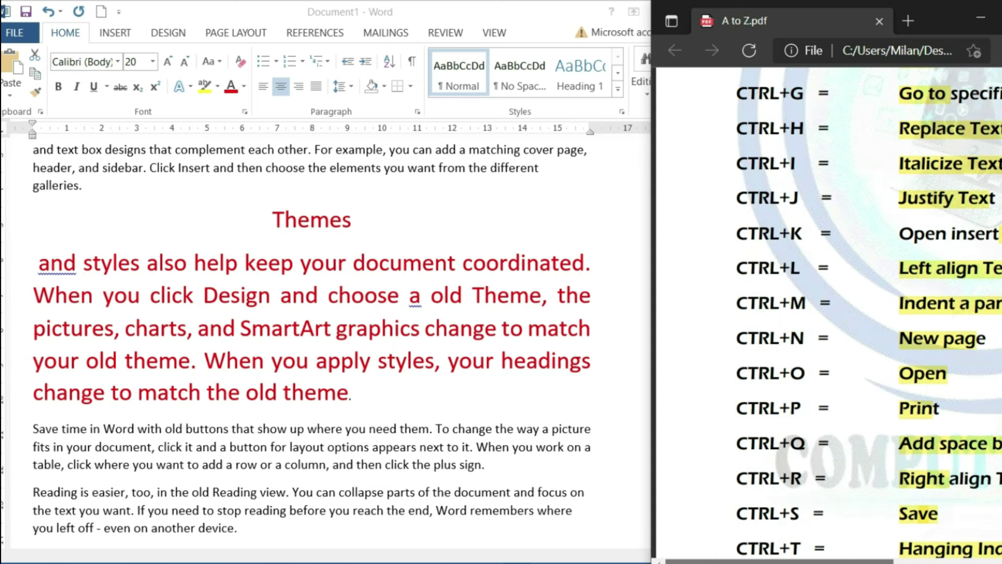
pyautogui.scroll(1, 79, 304)
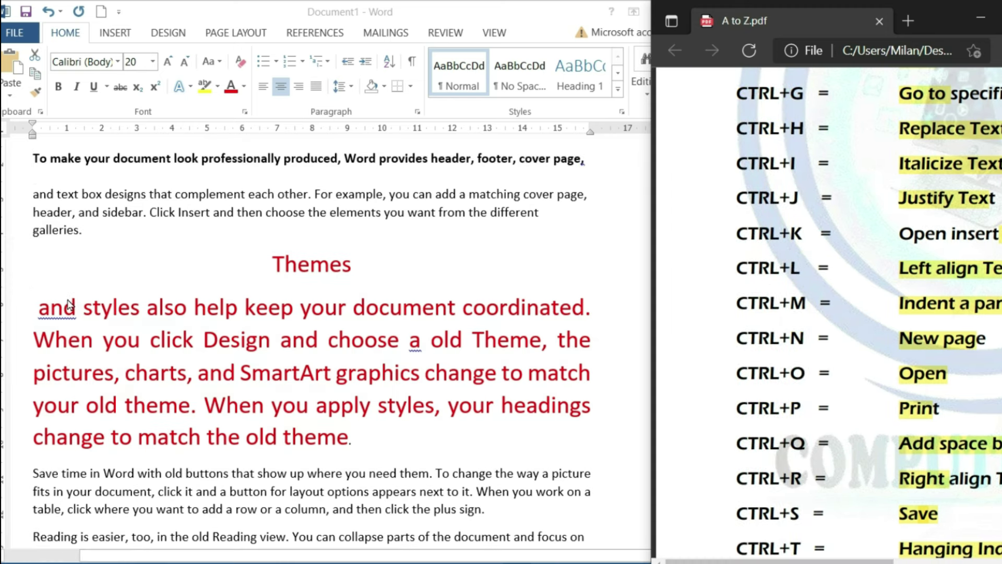
pyautogui.scroll(2, 71, 305)
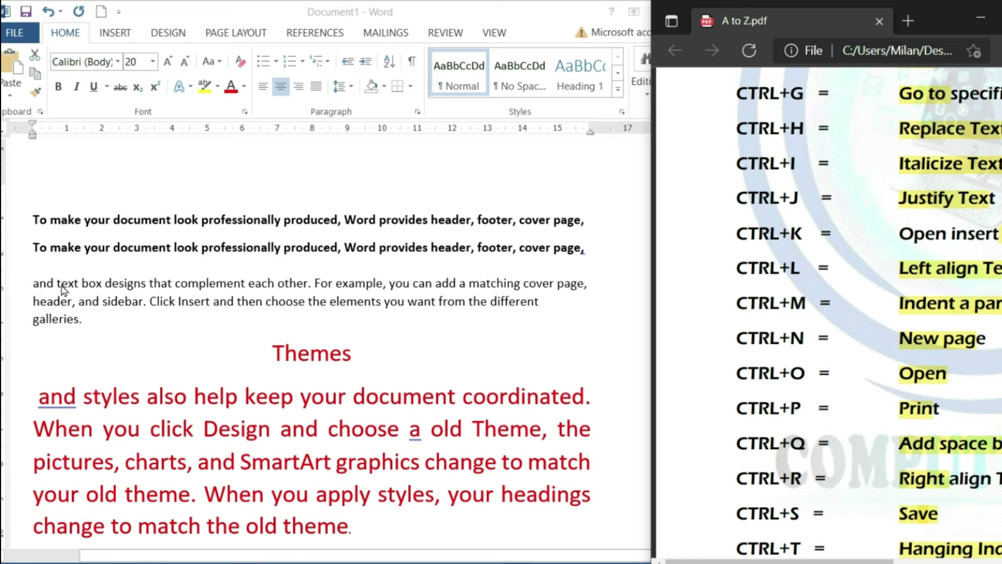
pyautogui.click(57, 284)
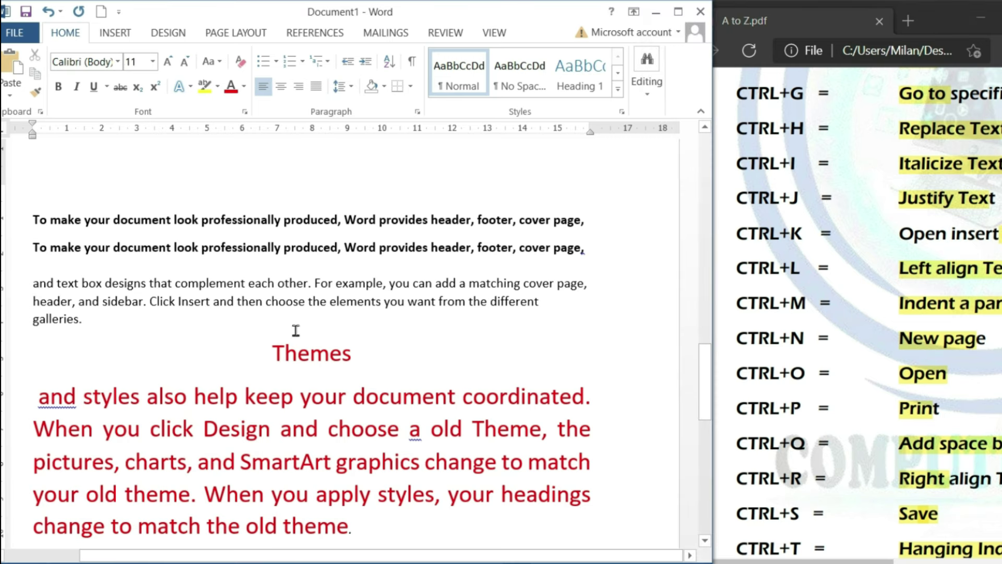
pyautogui.hotkey('ctrl', 'm')
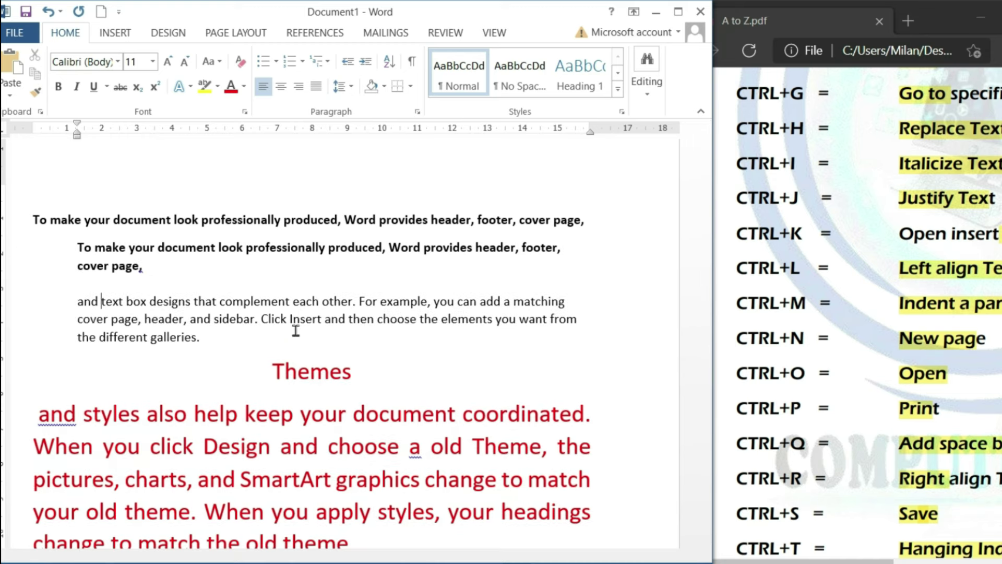
pyautogui.hotkey('ctrl', 'm')
pyautogui.hotkey('ctrl', 'm')
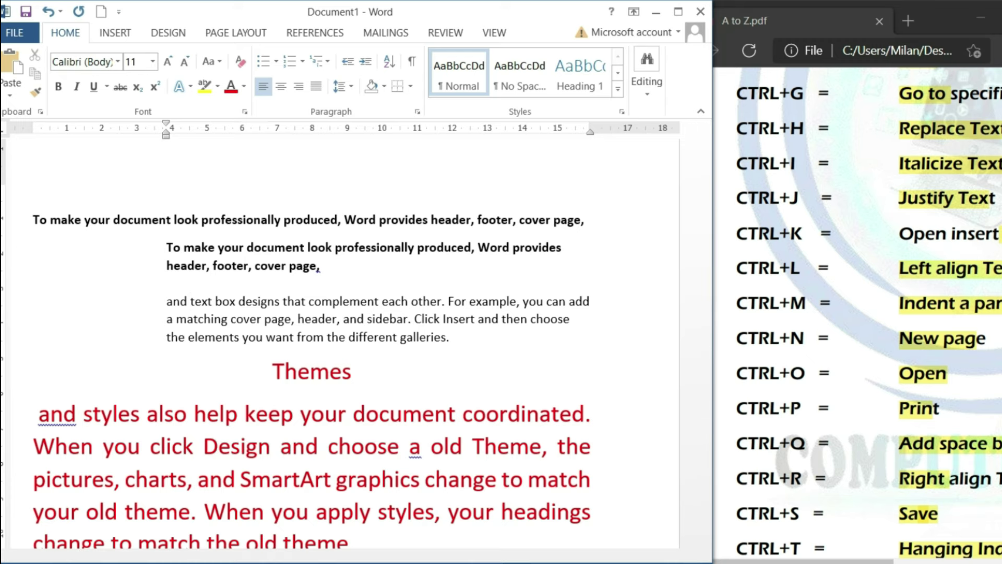
pyautogui.hotkey('ctrl', 'shift', 'm')
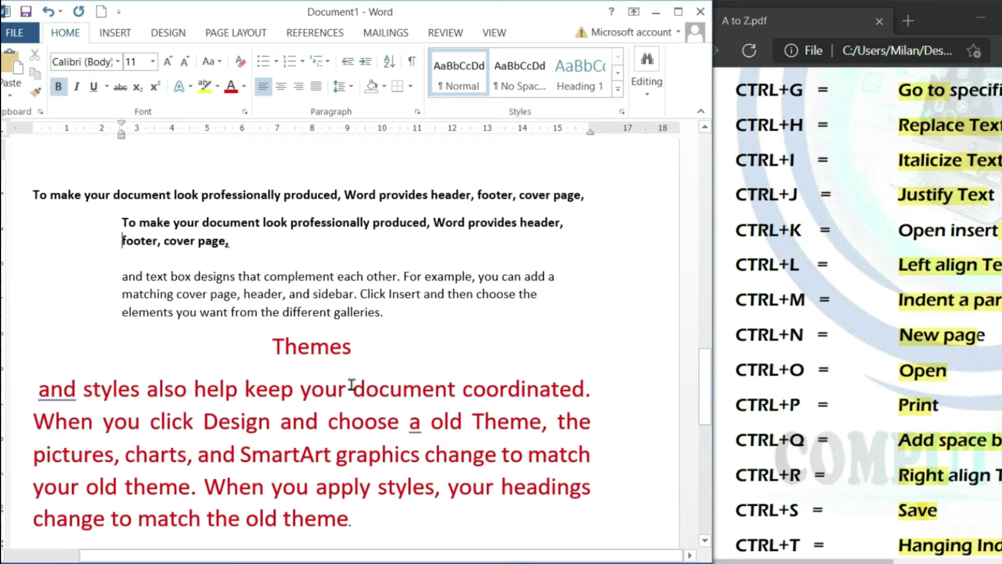
# Step: Create a new blank document, Document2, with Ctrl+N
pyautogui.scroll(-5, 550, 414)
pyautogui.scroll(4, 532, 414)
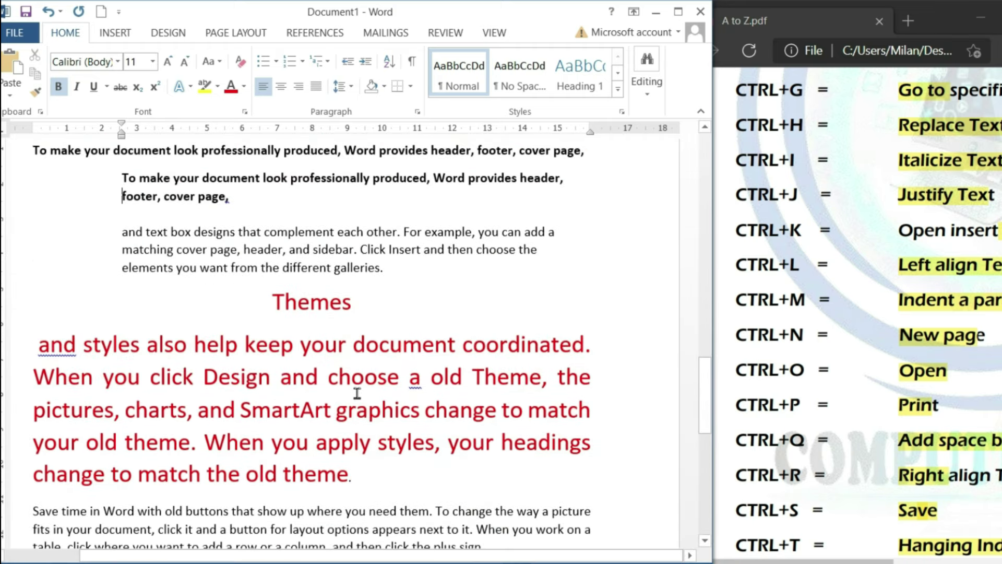
pyautogui.hotkey('ctrl', 'n')
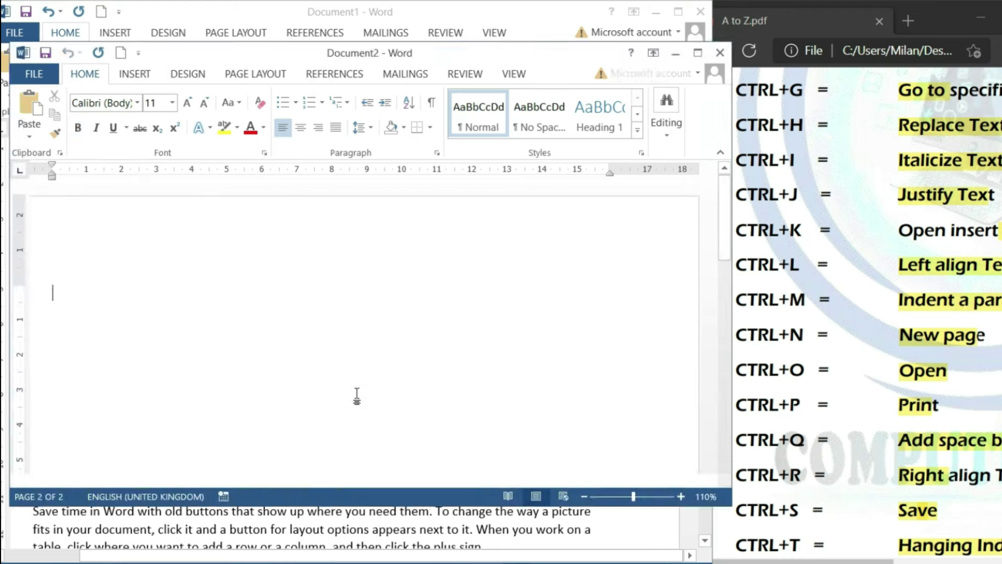
# Step: Maximize the new document window and dismiss the Open page with Esc
pyautogui.click(697, 52)
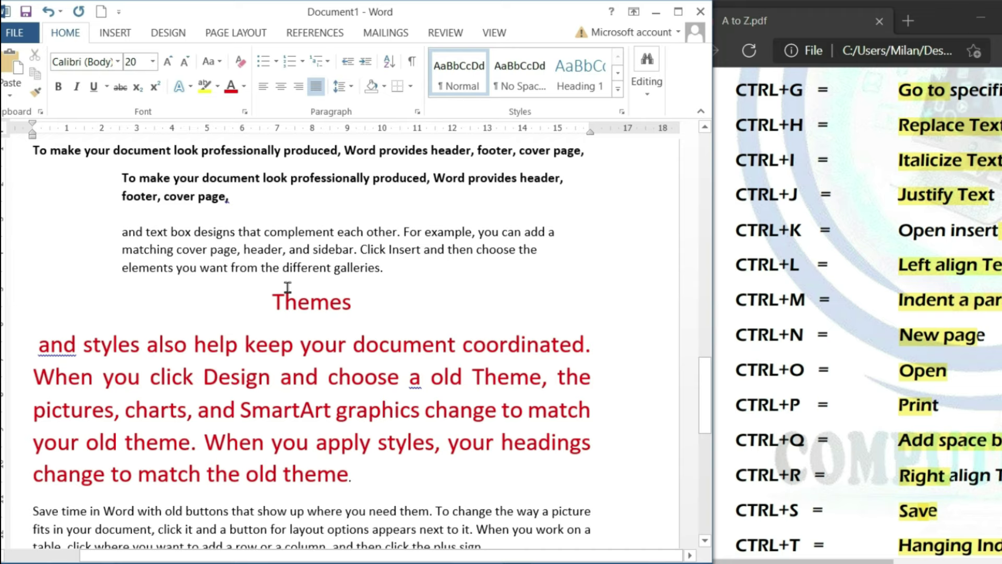
pyautogui.hotkey('ctrl', 'o')
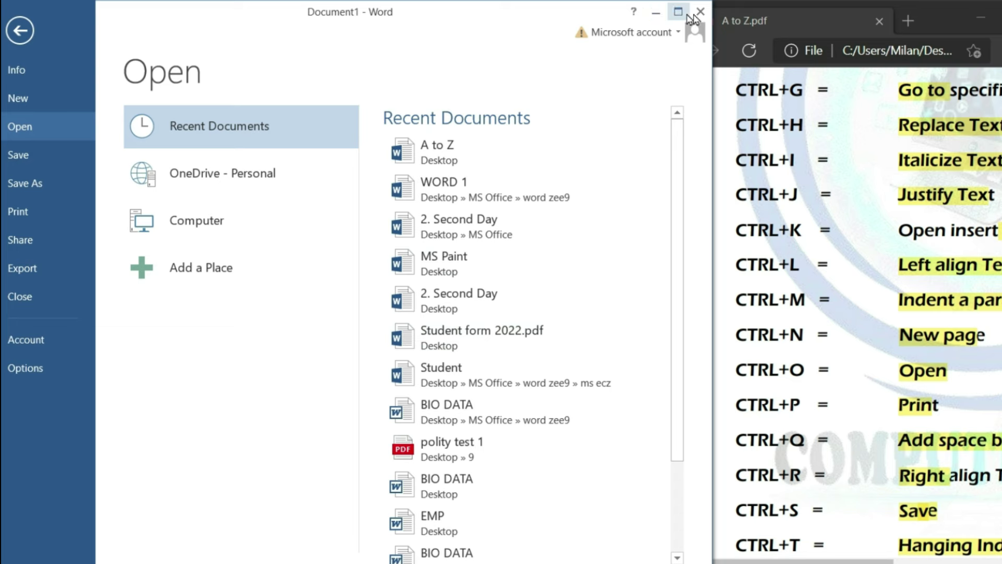
pyautogui.press('Escape')
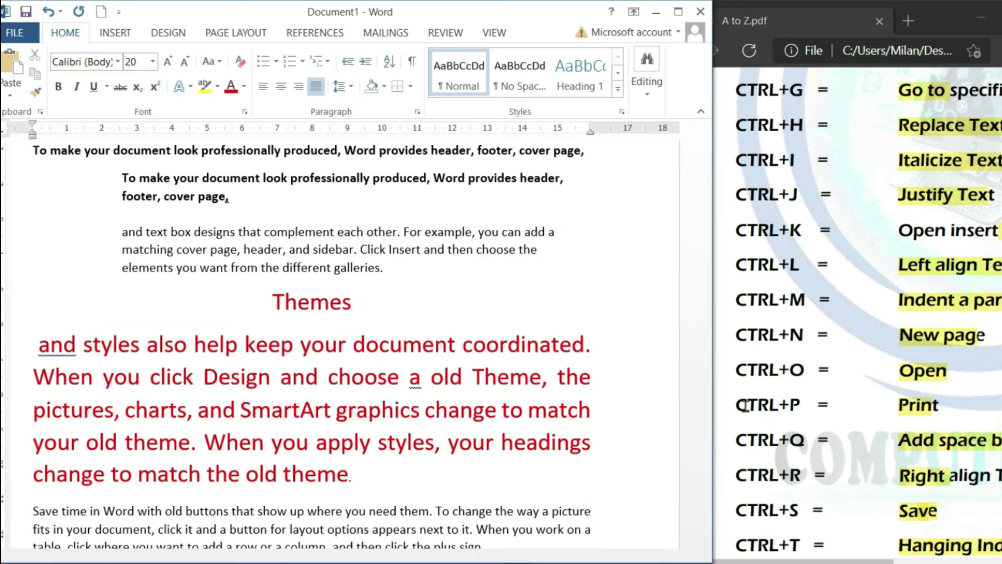
# Step: Review the full page in print preview, then return to editing Document1
pyautogui.scroll(3, 283, 299)
pyautogui.scroll(-3, 283, 299)
pyautogui.click(298, 300)
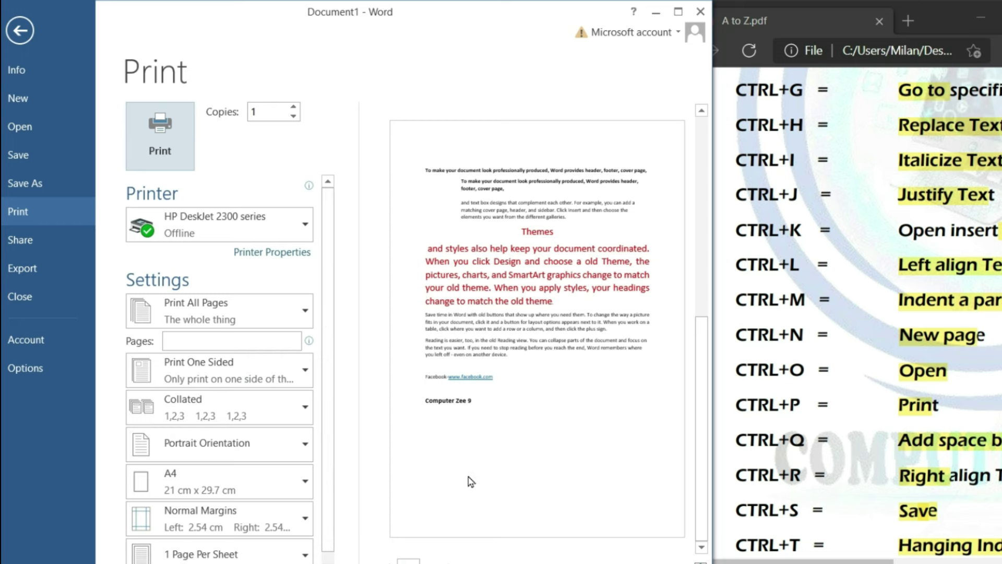
pyautogui.click(20, 31)
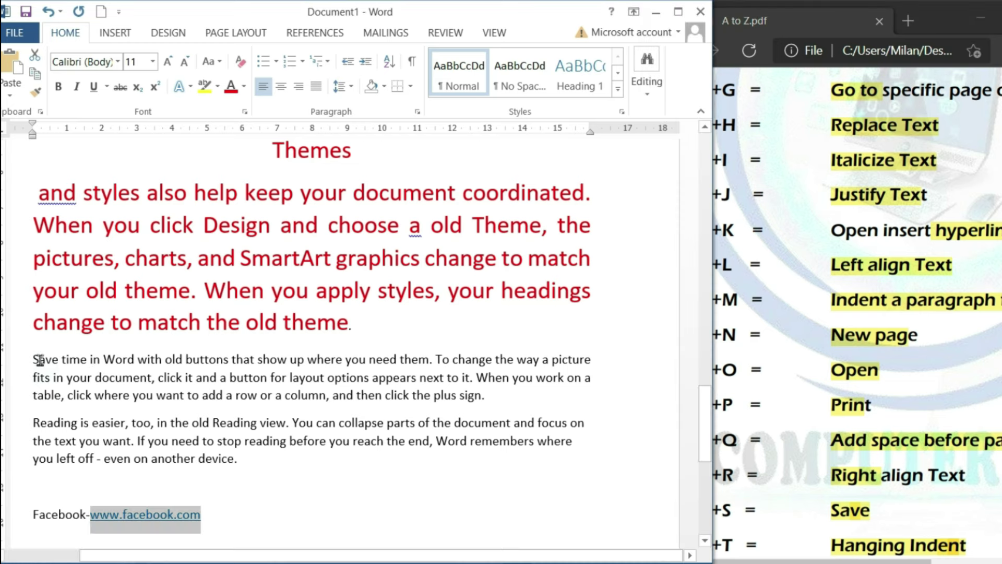
# Step: Left-align the two body paragraphs below the red text with single line spacing
pyautogui.moveTo(32, 360)
pyautogui.mouseDown()
pyautogui.moveTo(481, 385)
pyautogui.moveTo(515, 460)
pyautogui.mouseUp()
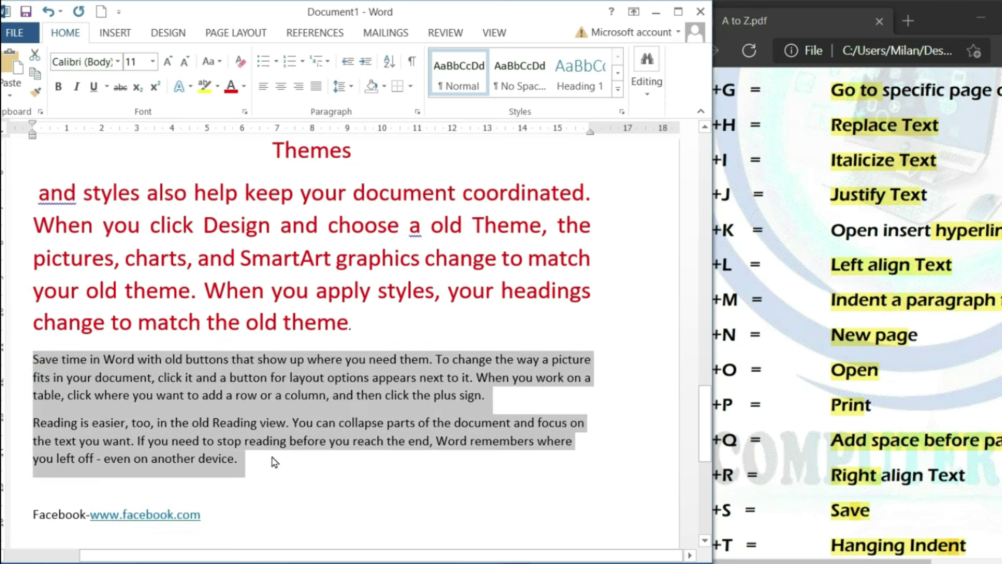
pyautogui.hotkey('ctrl', 'l')
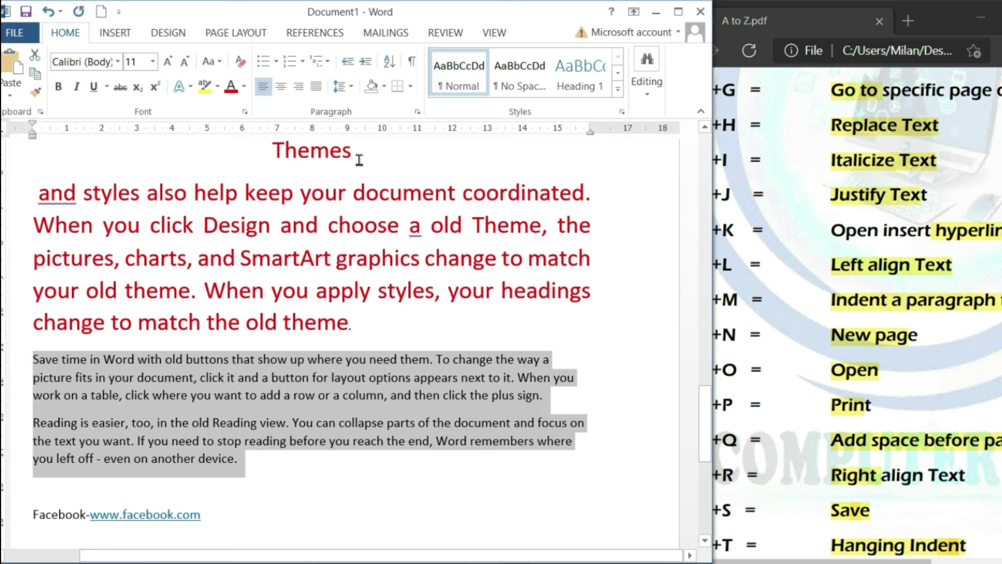
pyautogui.click(352, 90)
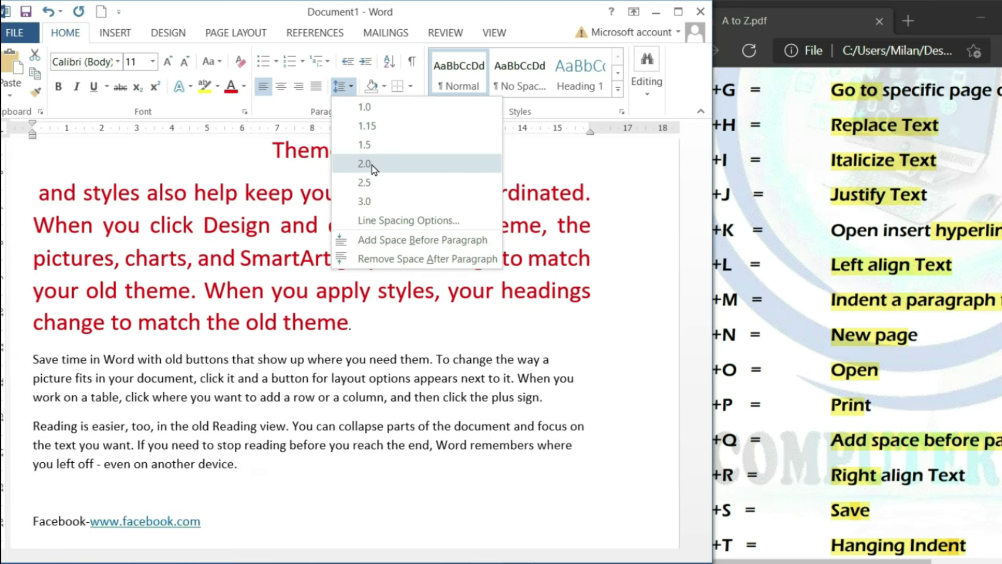
pyautogui.click(373, 184)
pyautogui.hotkey('ctrl', '1')
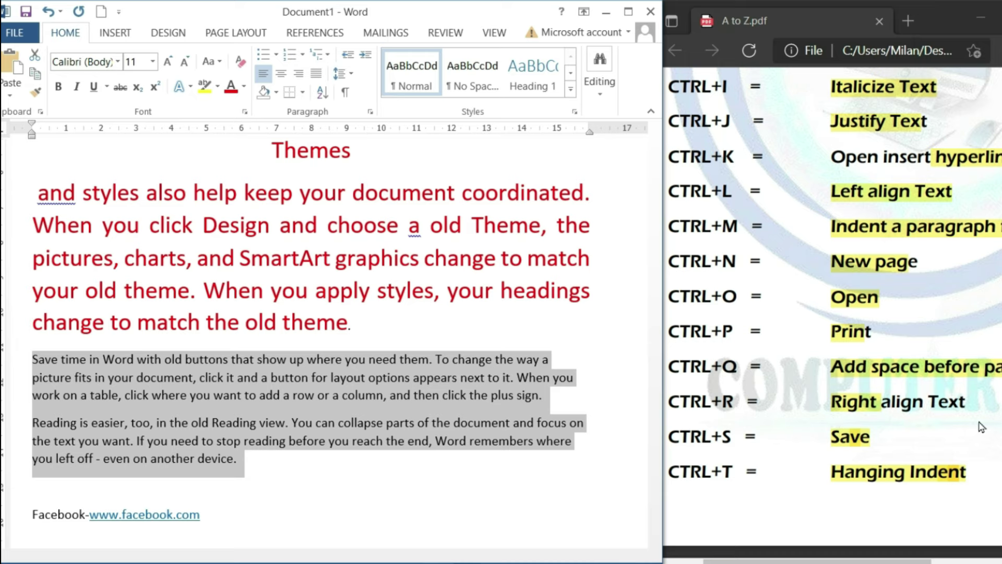
# Step: Bring up the Save As page for Document1 with Ctrl+S
pyautogui.scroll(-3, 981, 426)
pyautogui.click(544, 347)
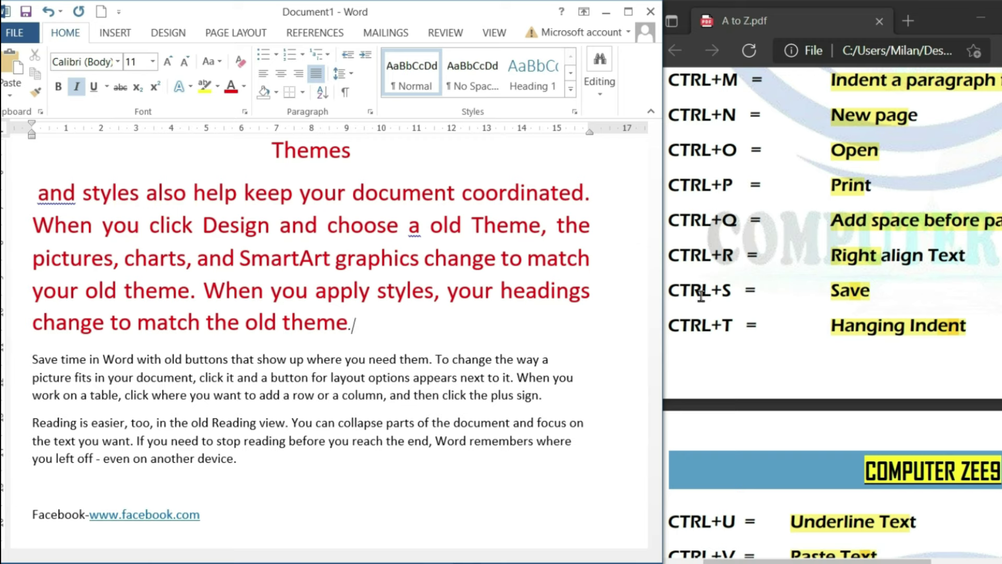
pyautogui.click(551, 294)
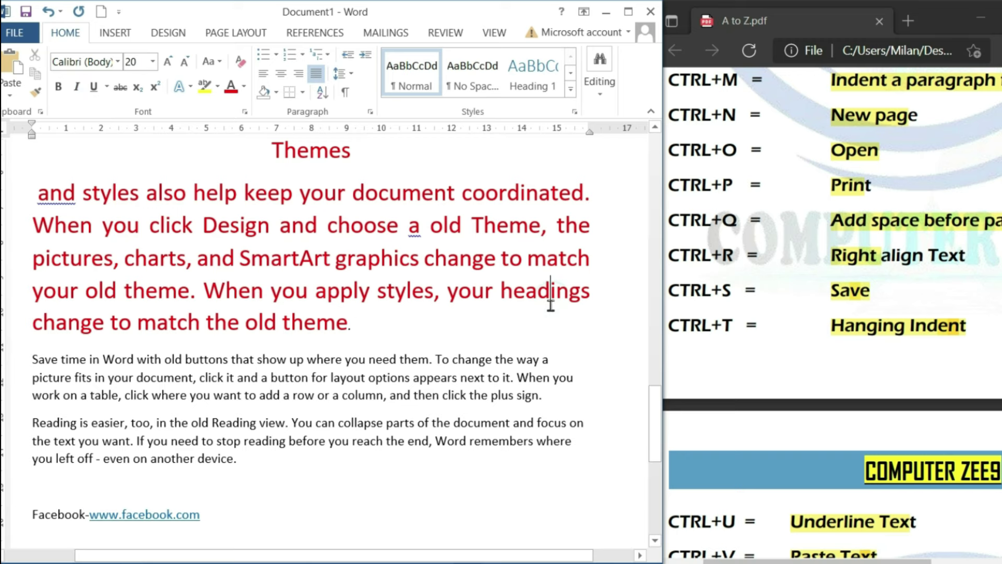
pyautogui.hotkey('ctrl', 's')
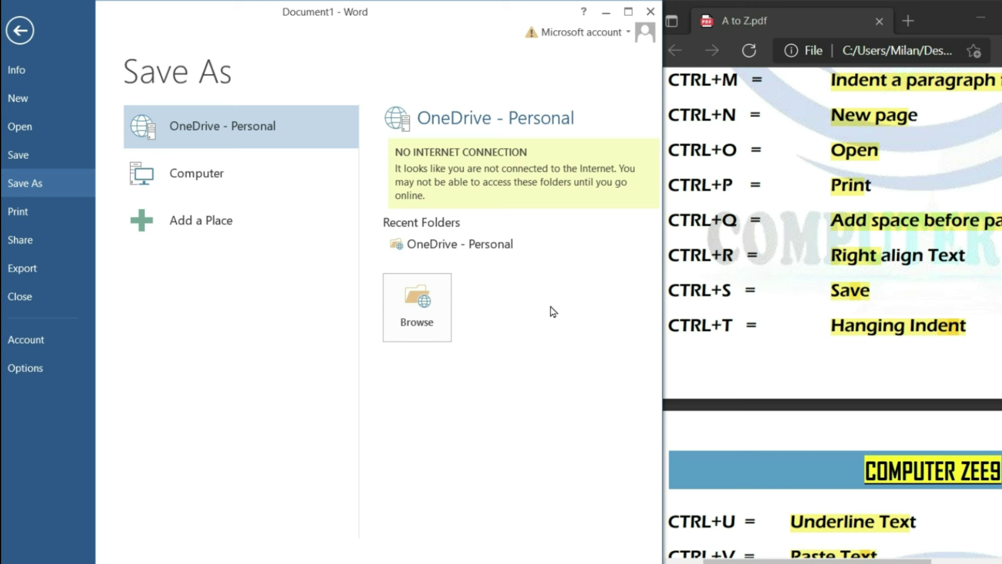
# Step: Leave Save As and give the 'Video provides a powerful way…' paragraph a double hanging indent
pyautogui.click(27, 32)
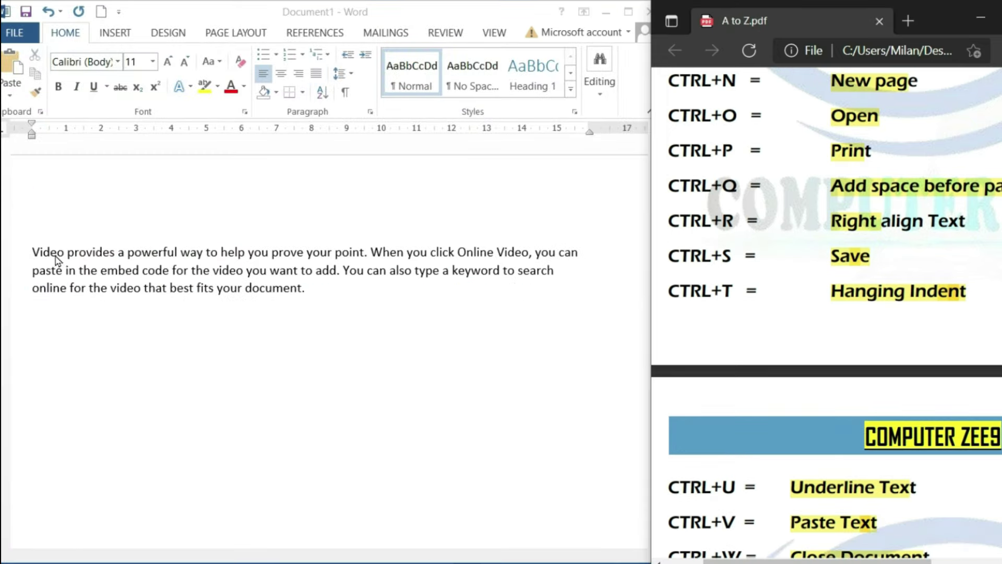
pyautogui.click(62, 255)
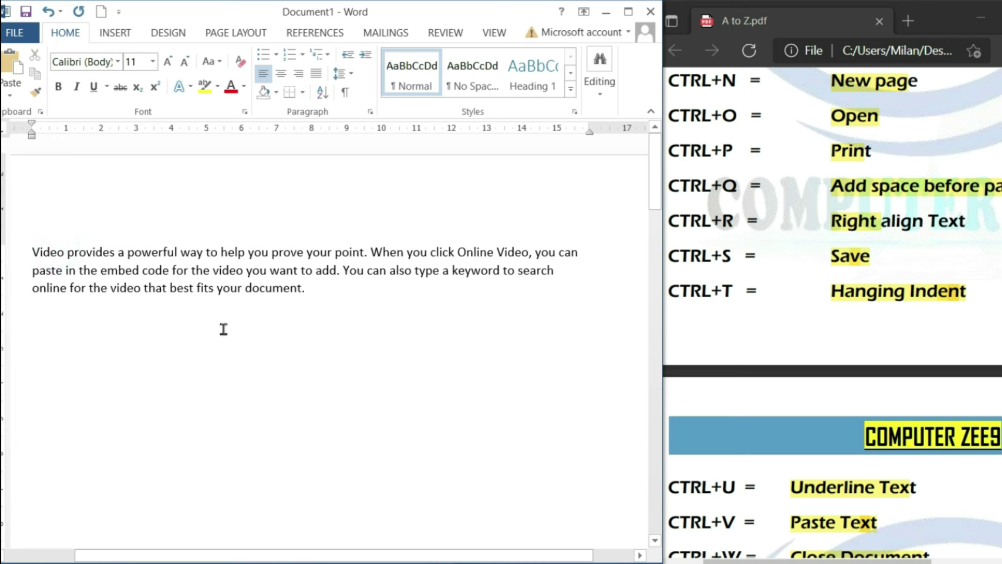
pyautogui.hotkey('ctrl', 't')
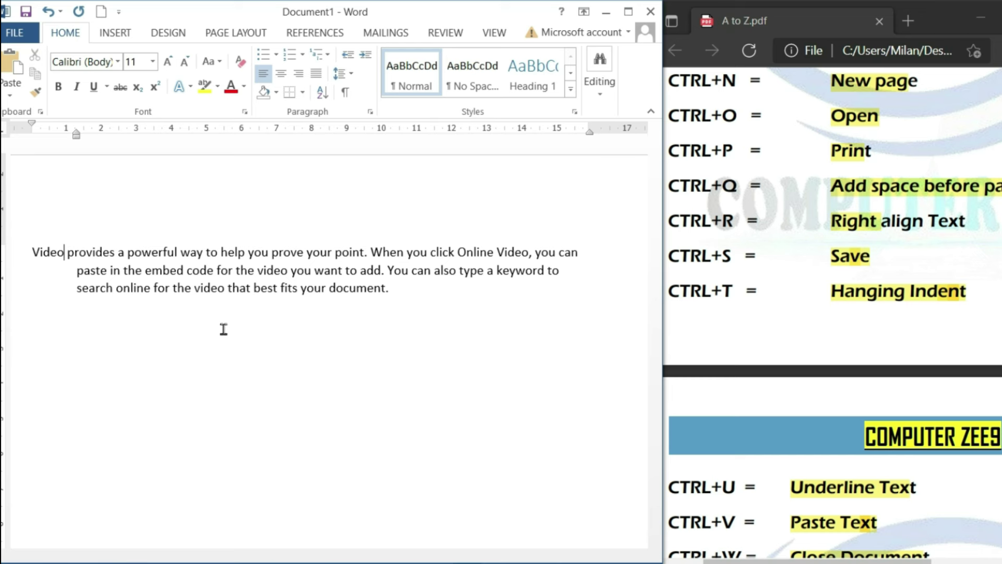
pyautogui.hotkey('ctrl', 't')
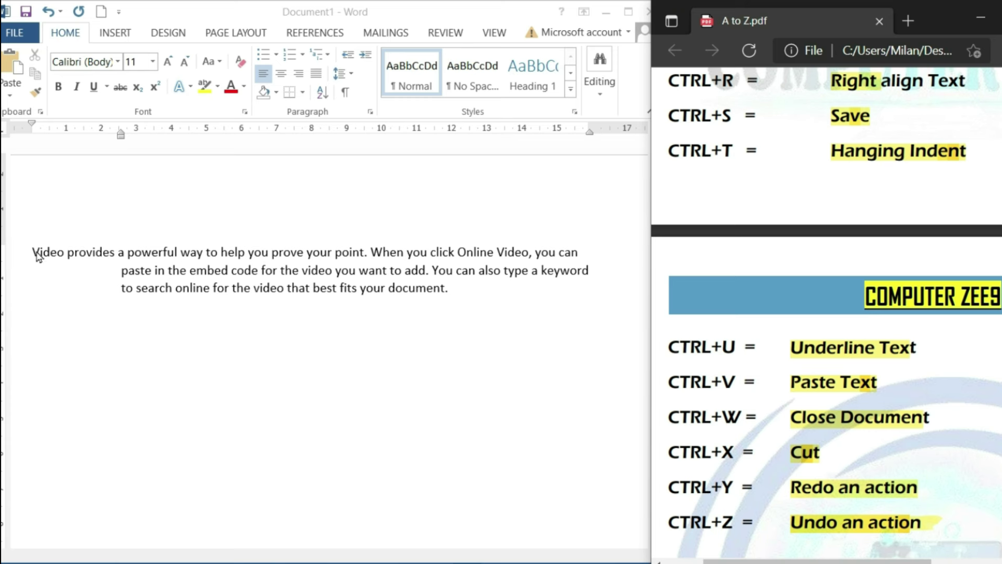
# Step: Underline the whole Video paragraph, then close Document1 to bring up the save prompt
pyautogui.moveTo(41, 257); pyautogui.dragTo(473, 302)
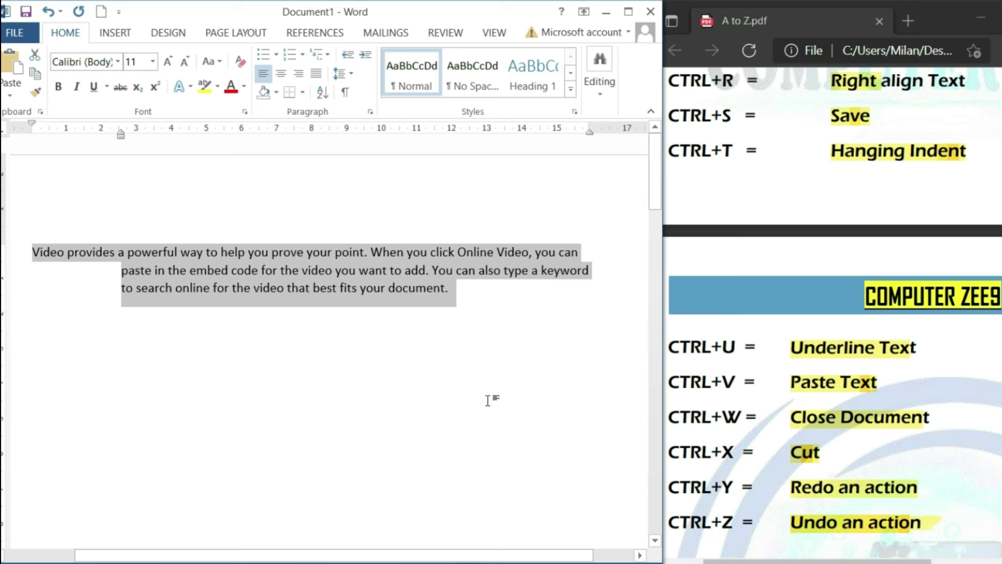
pyautogui.hotkey('ctrl', 'u')
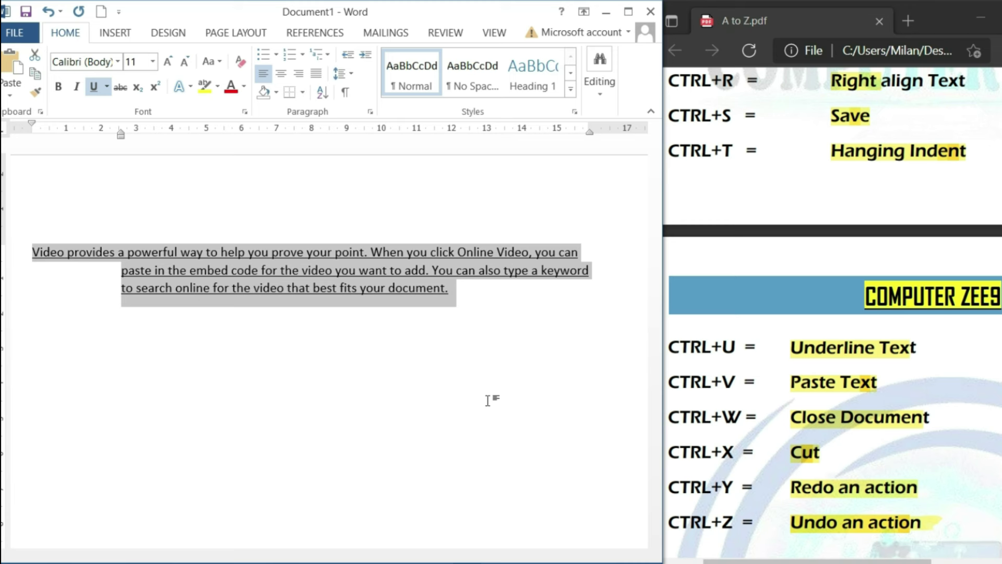
pyautogui.click(486, 401)
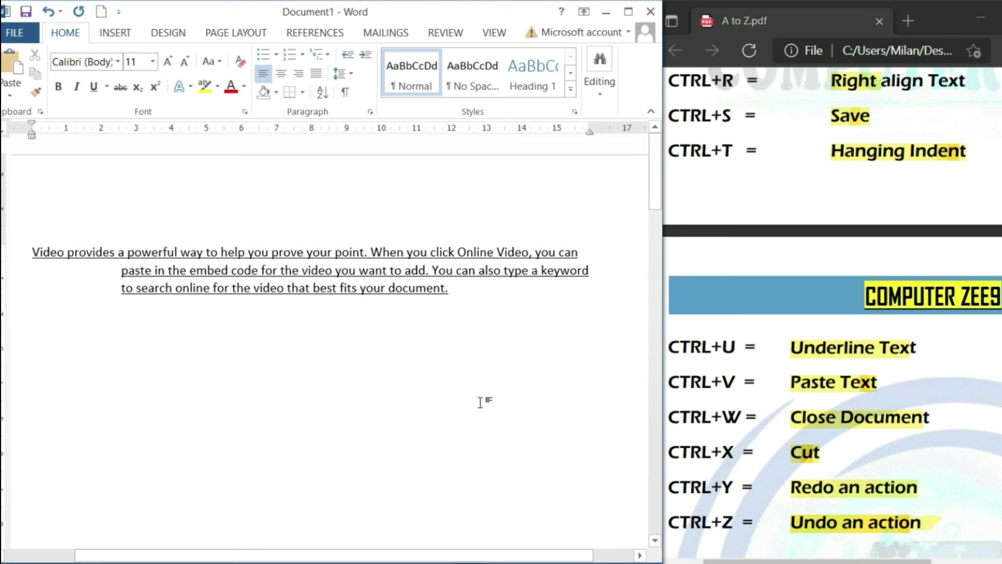
pyautogui.hotkey('ctrl', 'w')
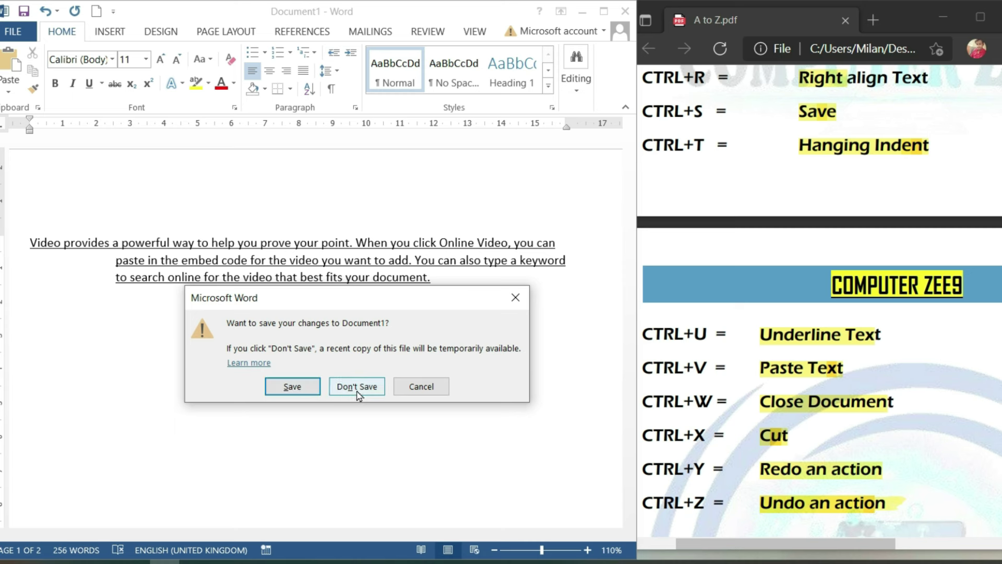
# Step: Cancel closing, then cut the Video paragraph's second and third lines onto a new line
pyautogui.click(434, 384)
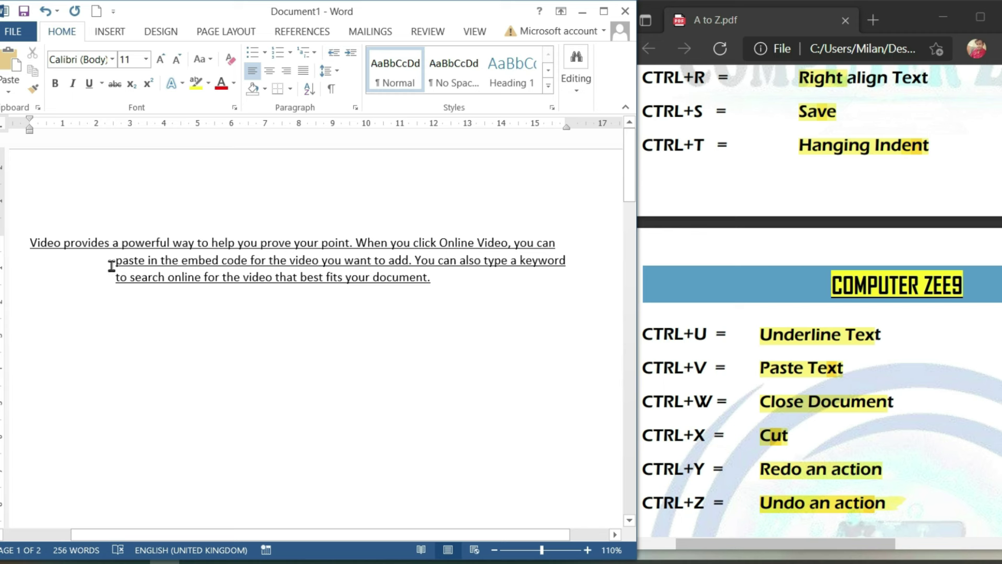
pyautogui.moveTo(116, 261)
pyautogui.mouseDown()
pyautogui.moveTo(394, 272)
pyautogui.moveTo(468, 296)
pyautogui.mouseUp()
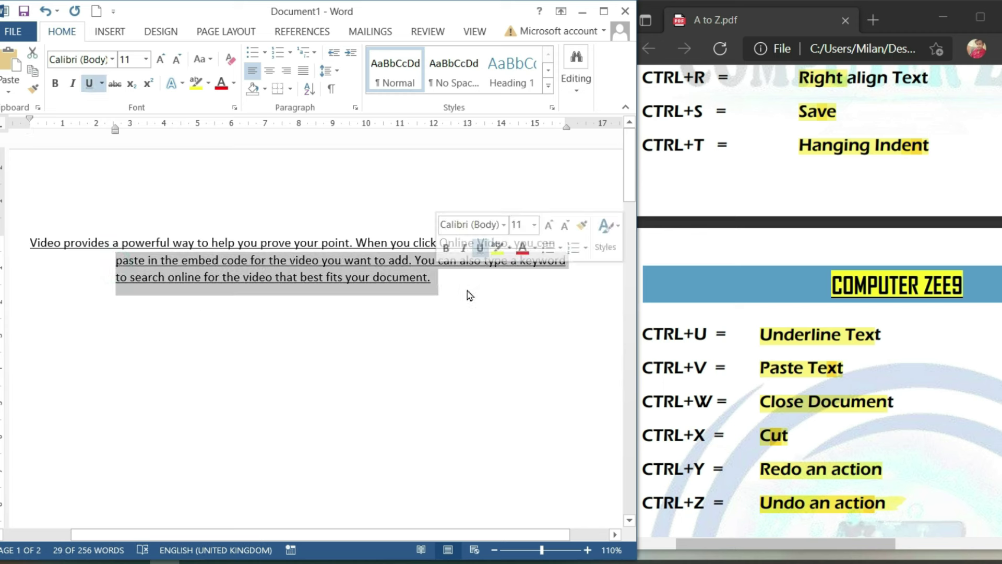
pyautogui.hotkey('ctrl', 'x')
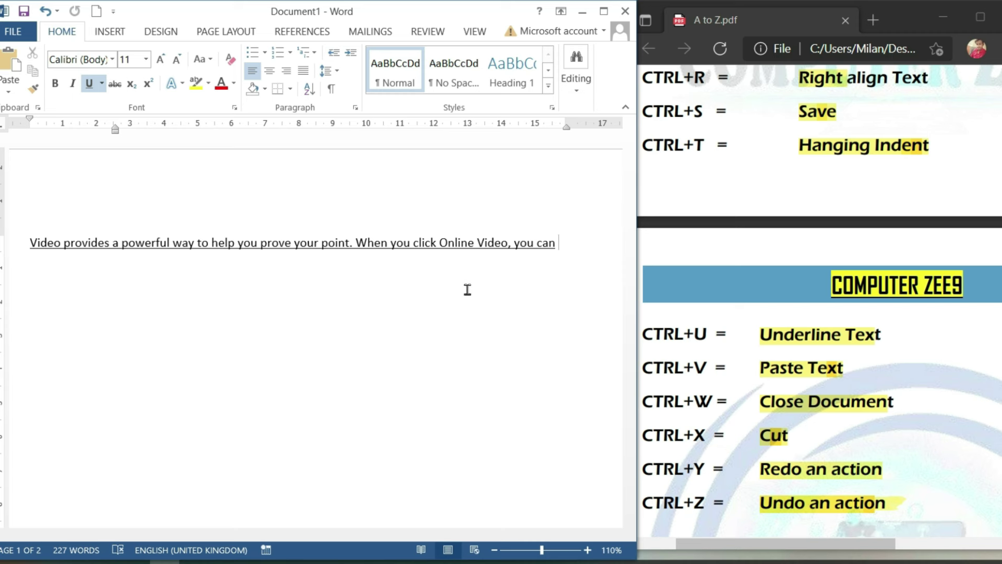
pyautogui.press('Return')
pyautogui.hotkey('ctrl', 'v')
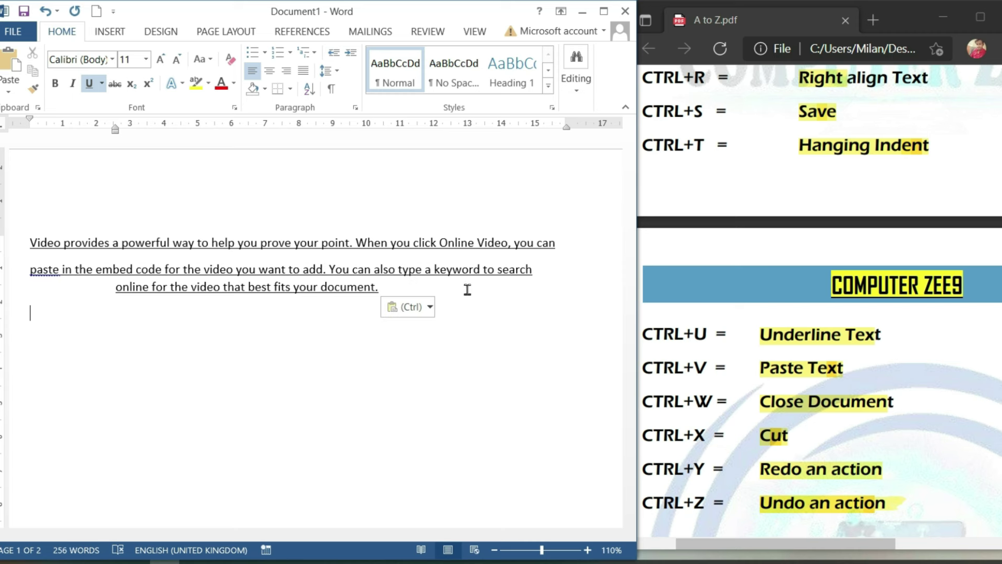
pyautogui.scroll(-1, 795, 390)
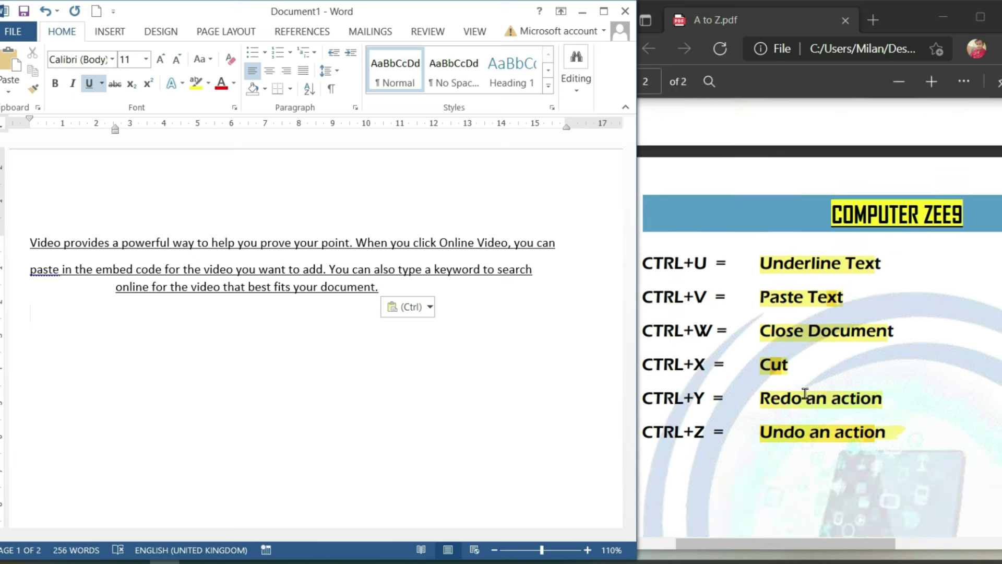
pyautogui.hotkey('ctrl', 'z')
pyautogui.hotkey('ctrl', 'y')
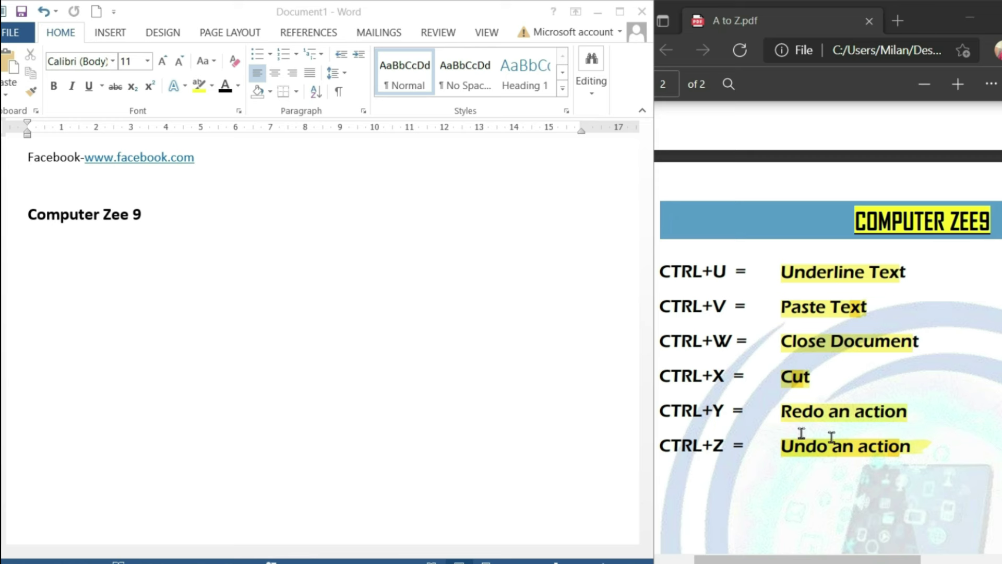
# Step: Delete the red paragraph's closing sentence so it ends '…match your old theme'
pyautogui.hotkey('ctrl', 'z')
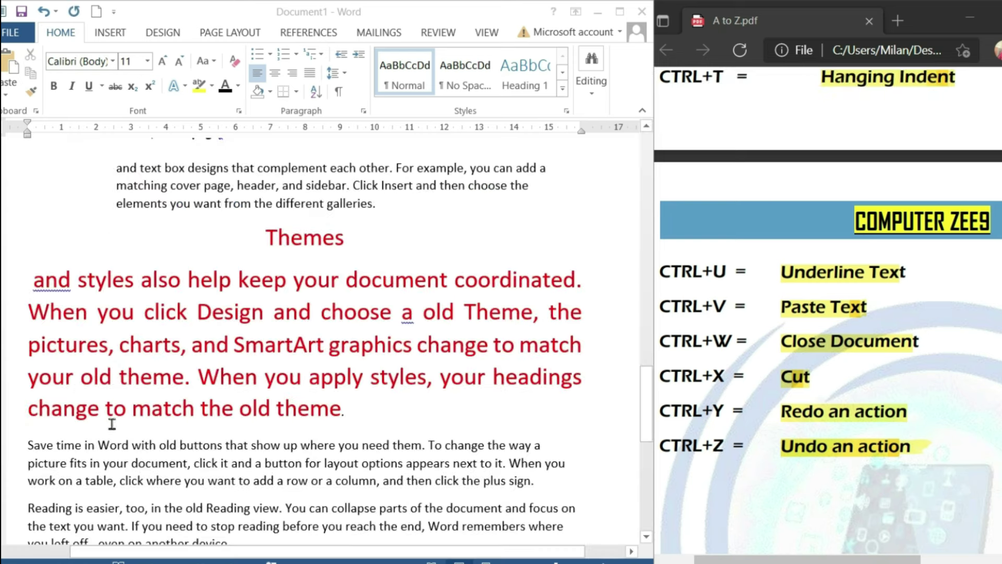
pyautogui.click(540, 396)
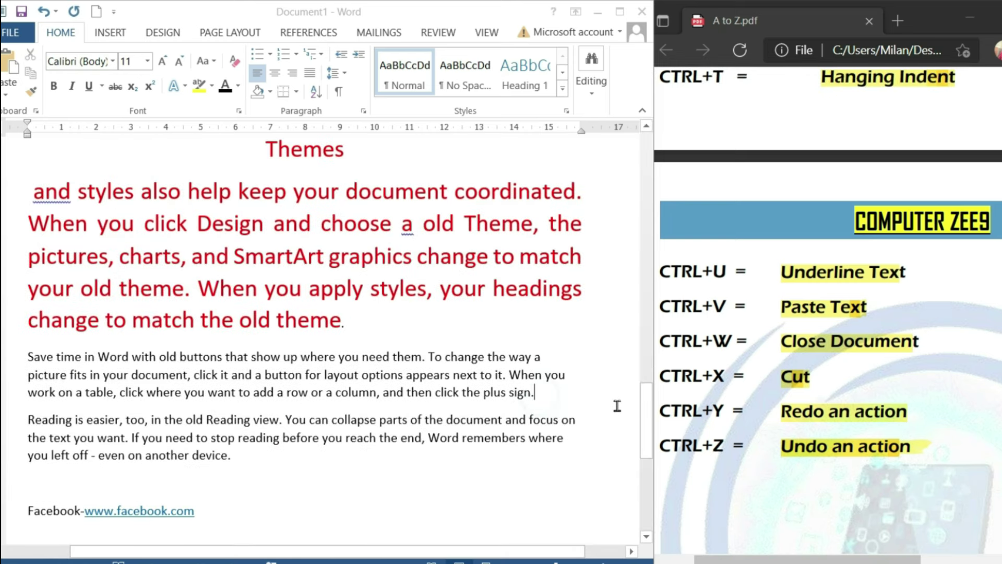
pyautogui.click(355, 319)
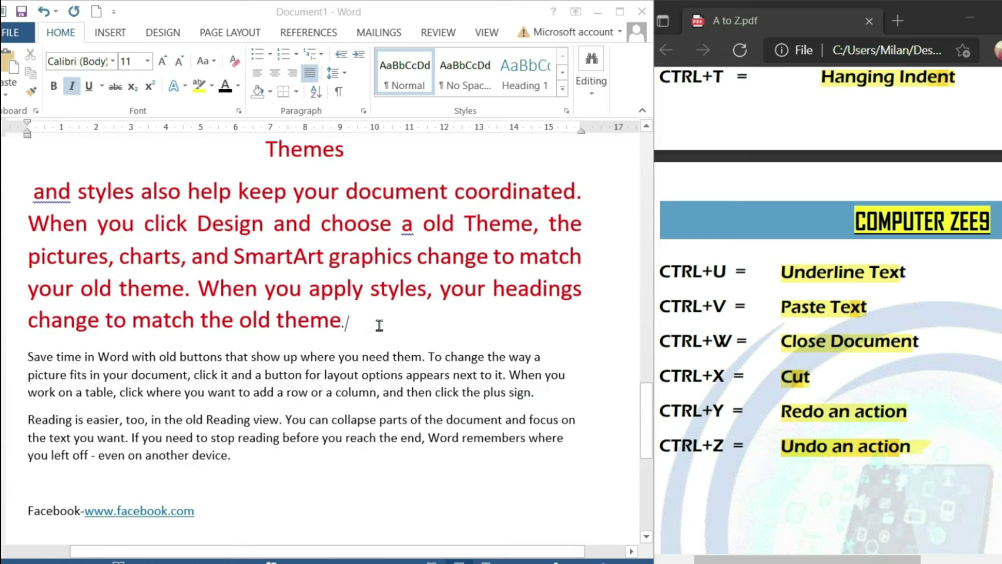
pyautogui.press('BackSpace')
pyautogui.press('BackSpace')
pyautogui.press('BackSpace')
pyautogui.press('BackSpace')
pyautogui.press('BackSpace')
pyautogui.press('BackSpace')
pyautogui.press('BackSpace')
pyautogui.press('BackSpace')
pyautogui.press('BackSpace')
pyautogui.press('BackSpace')
pyautogui.press('BackSpace')
pyautogui.press('BackSpace')
pyautogui.press('BackSpace')
pyautogui.press('BackSpace')
pyautogui.press('BackSpace')
pyautogui.press('BackSpace')
pyautogui.press('BackSpace')
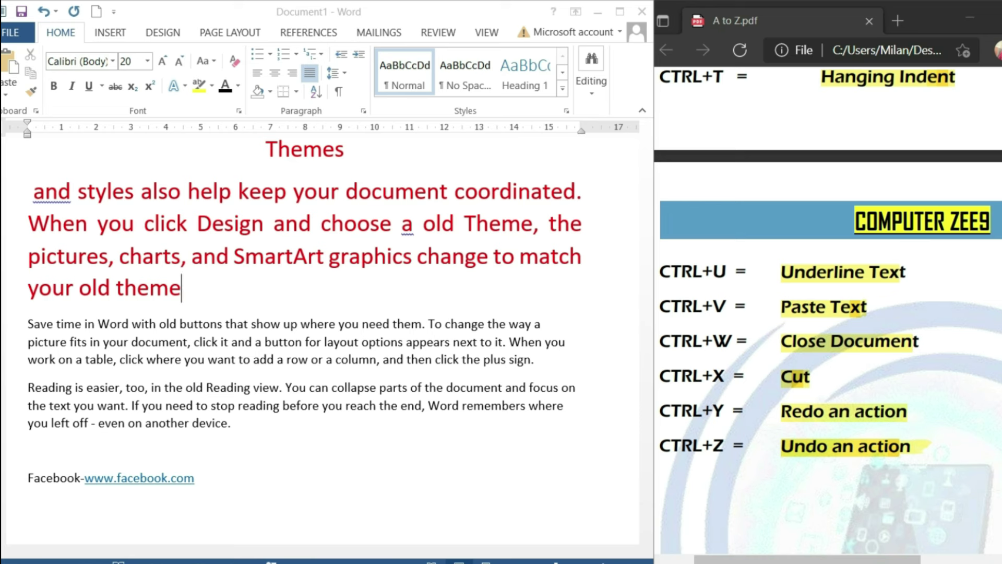